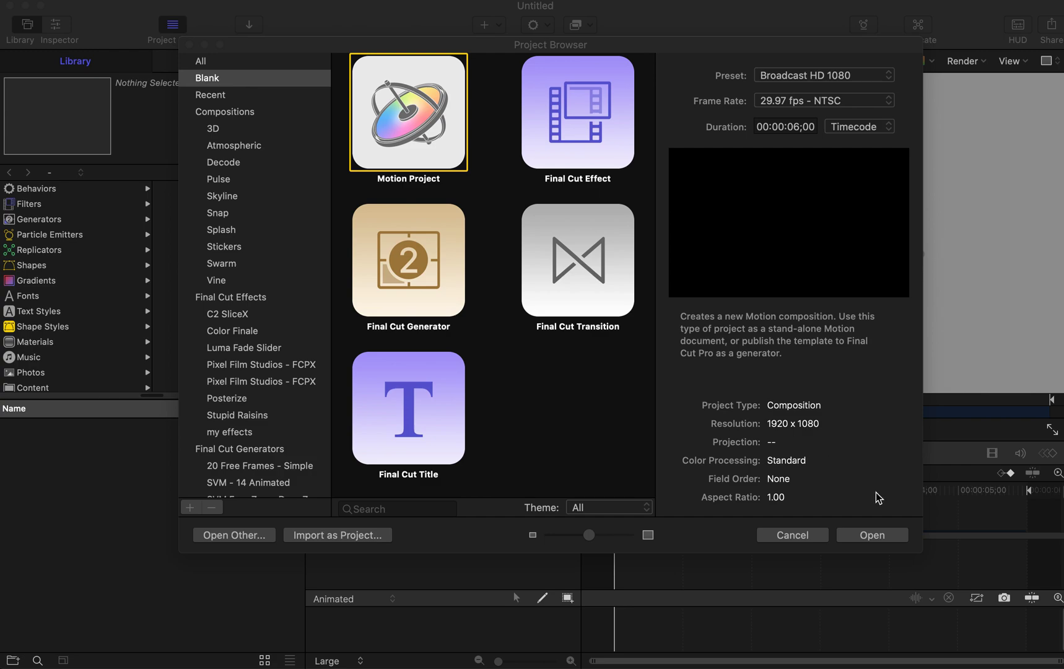
Create a Final Cut Title project at 29.97 fps with a 00:00:06;00 duration.
{"action": "left_click", "coordinate": [420, 405]}
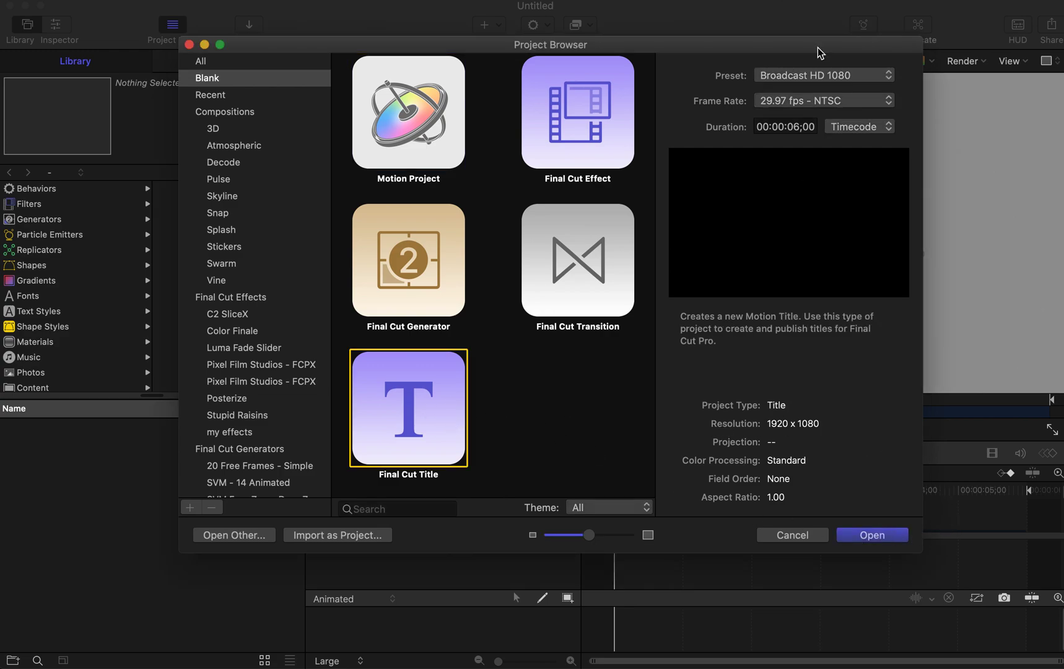
{"action": "left_click", "coordinate": [802, 103]}
{"action": "left_click", "coordinate": [703, 105]}
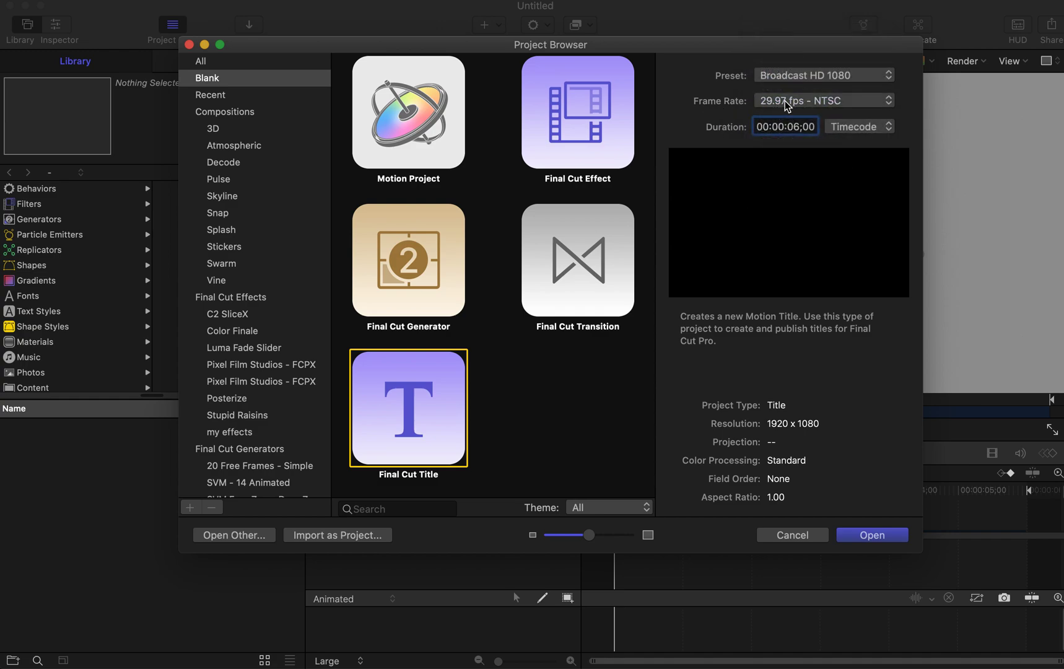
{"action": "left_click", "coordinate": [872, 535]}
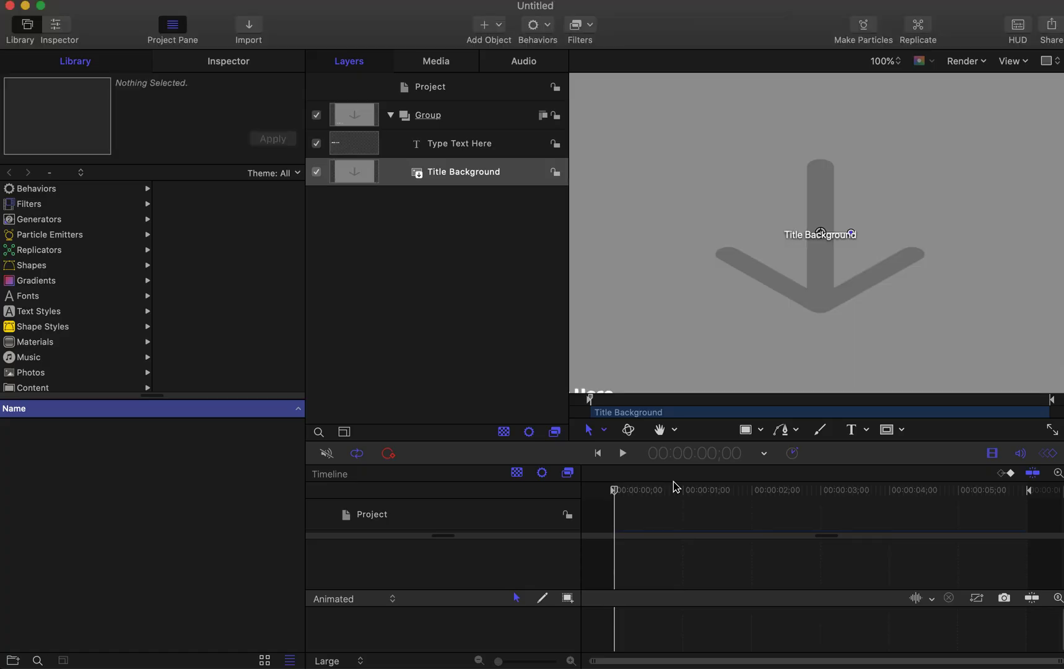
Delete the Type Text Here placeholder and add a text layer reading 'Light Sweep TExt'.
{"action": "left_click", "coordinate": [459, 146]}
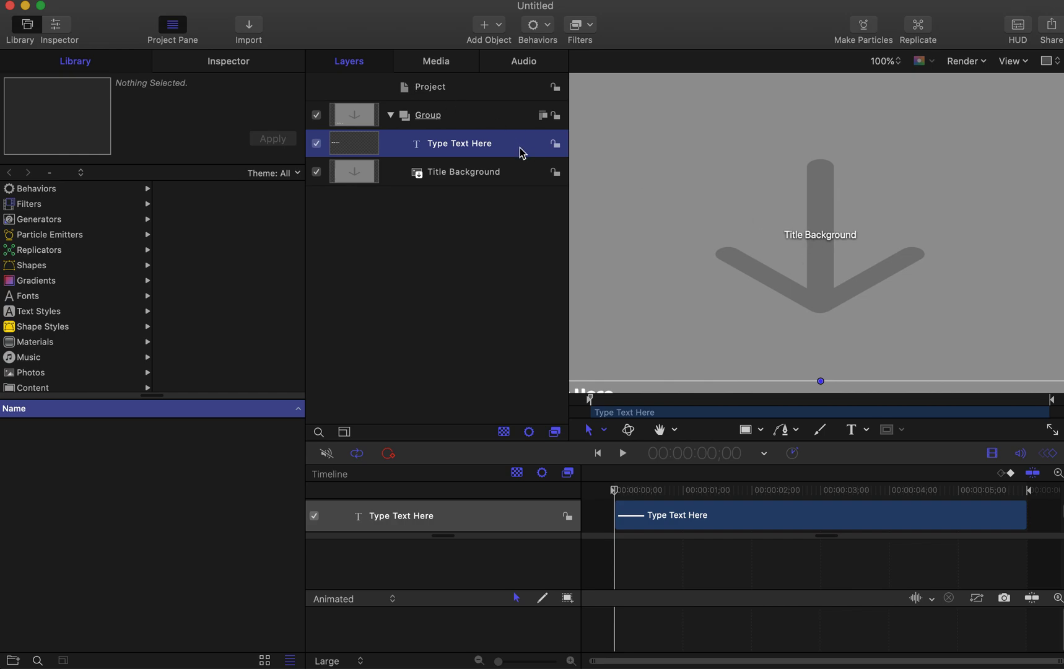
{"action": "key", "text": "Delete"}
{"action": "left_click", "coordinate": [849, 431]}
{"action": "left_click", "coordinate": [749, 210]}
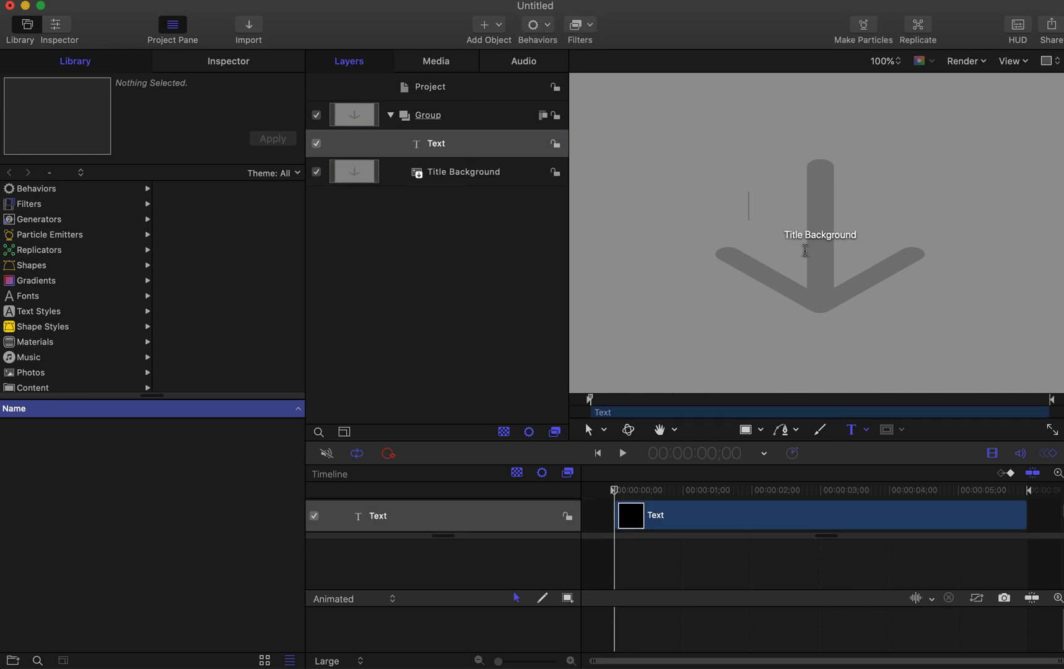
{"action": "type", "text": "Ligth"}
{"action": "key", "text": "BackSpace"}
{"action": "key", "text": "BackSpace"}
{"action": "type", "text": "ht Sweep"}
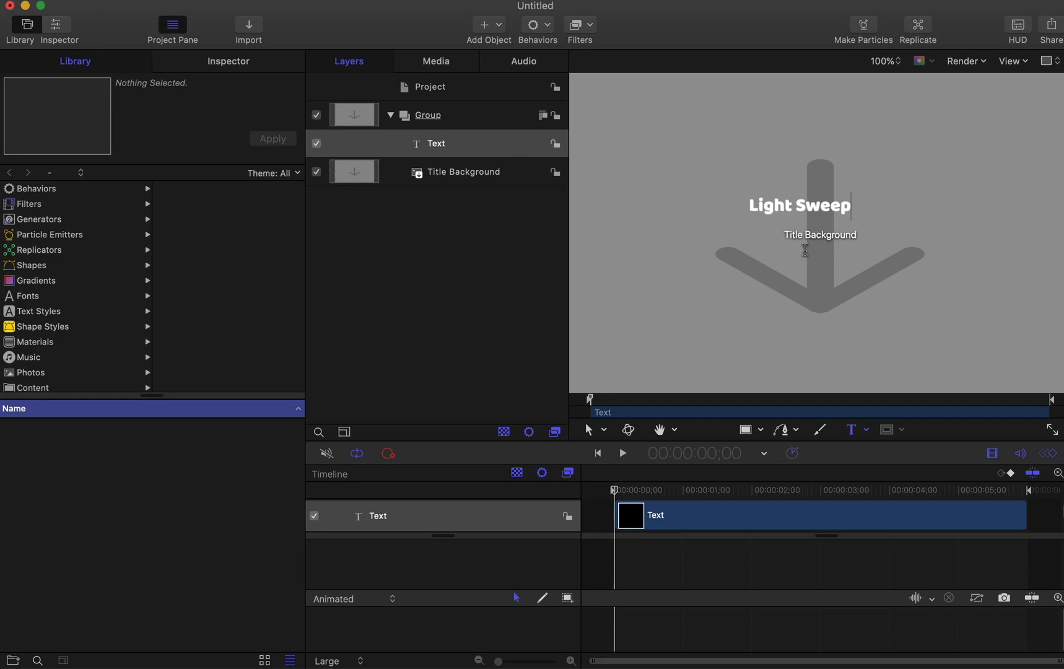
{"action": "type", "text": " TExt"}
{"action": "key", "text": "Escape"}
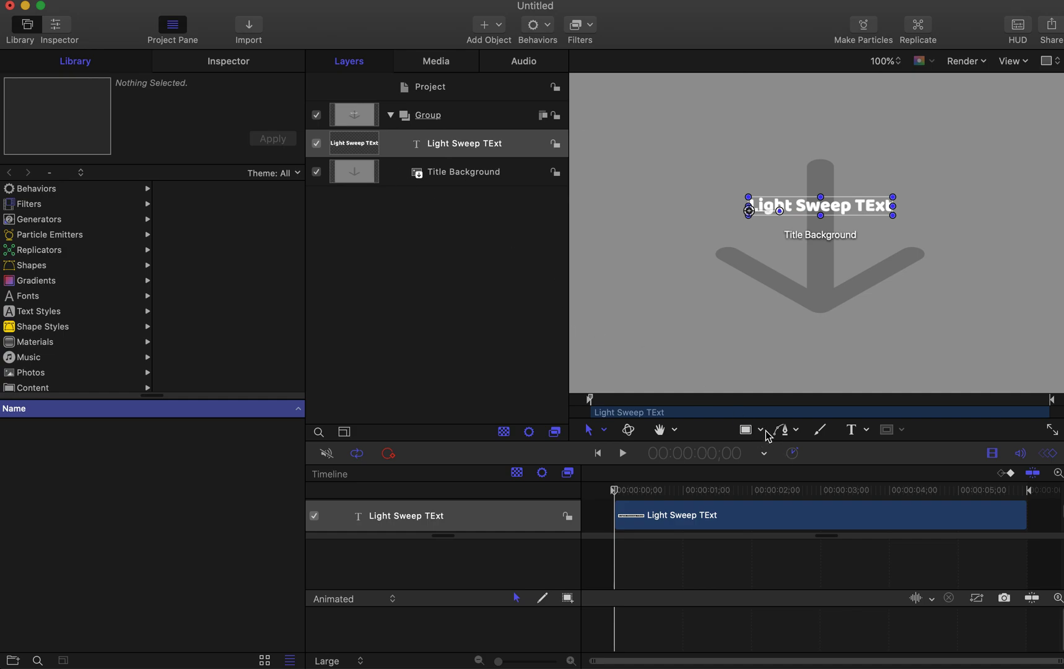
Draw a tall rectangle with the Rectangle shape tool just left of the title.
{"action": "left_click", "coordinate": [746, 430]}
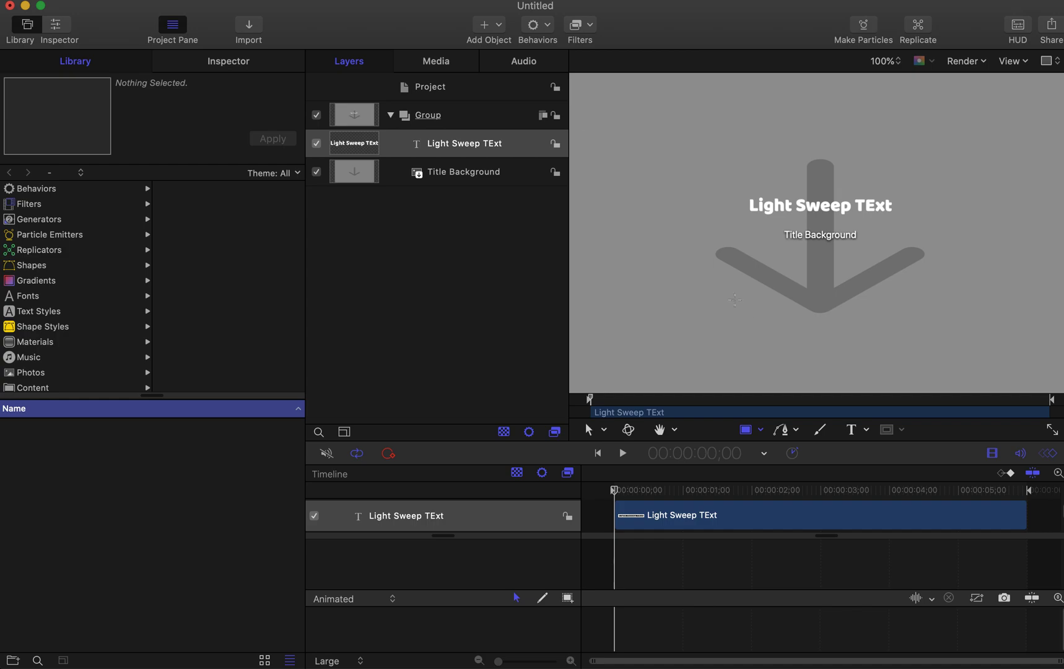
{"action": "left_click", "coordinate": [761, 429]}
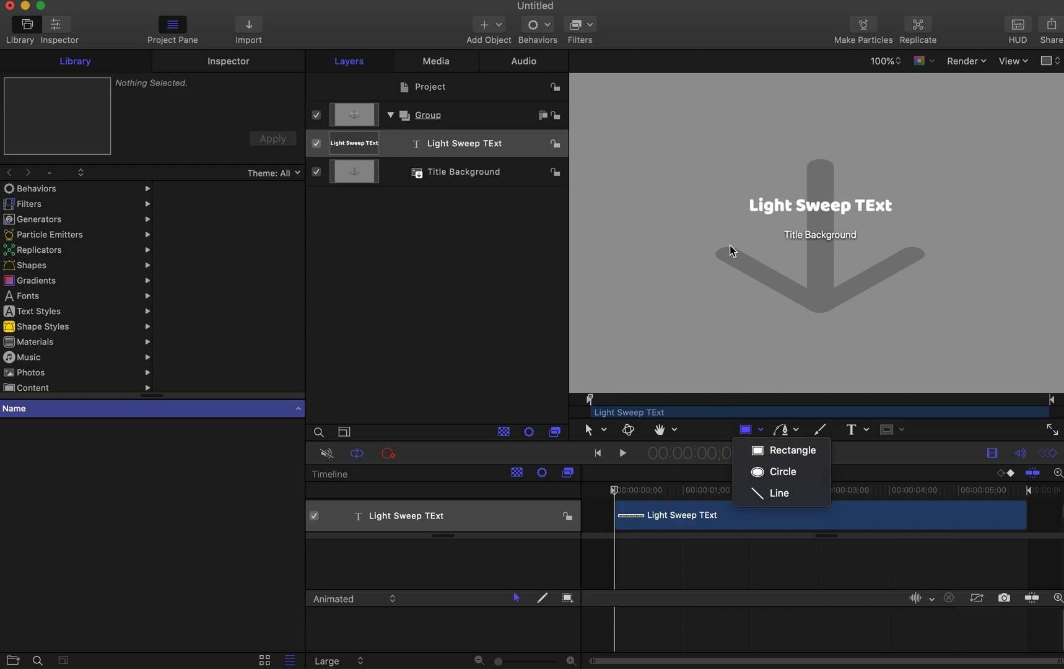
{"action": "left_click", "coordinate": [745, 430]}
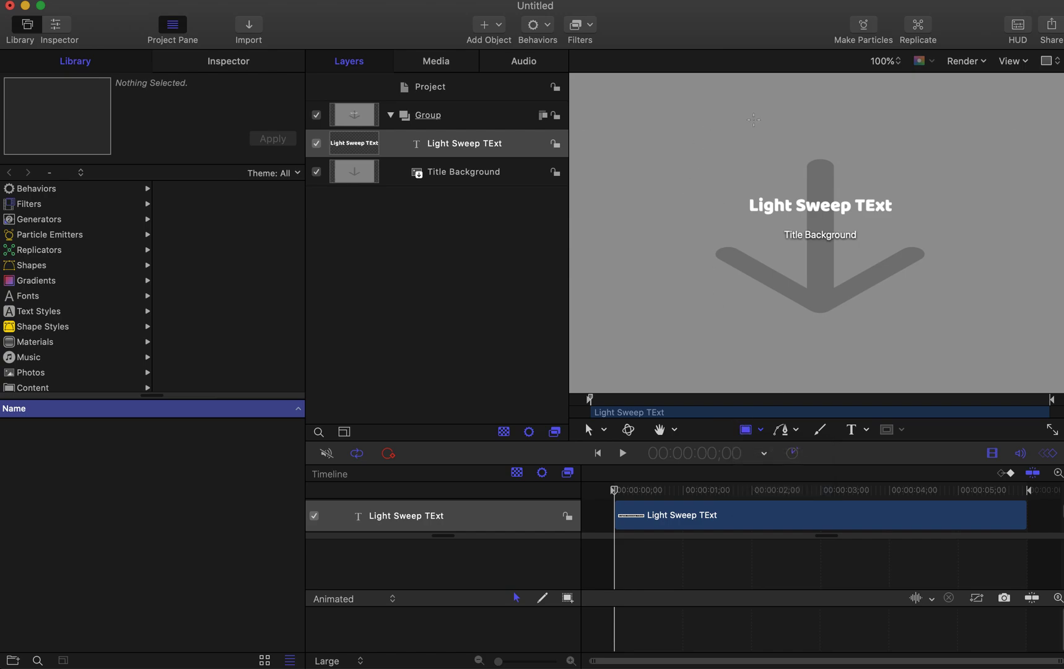
{"action": "left_click_drag", "start_coordinate": [704, 132], "coordinate": [734, 286]}
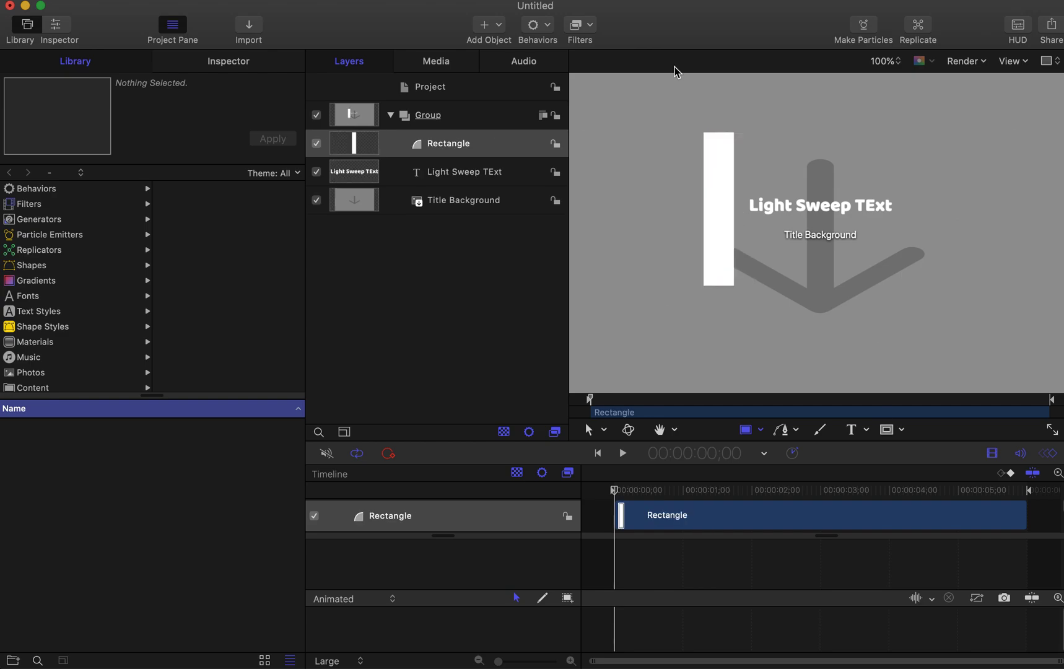
{"action": "key", "text": "a"}
{"action": "left_click", "coordinate": [493, 319]}
Narrow the rectangle and give it Feather 182 and 41.52% fill opacity.
{"action": "left_click", "coordinate": [712, 219]}
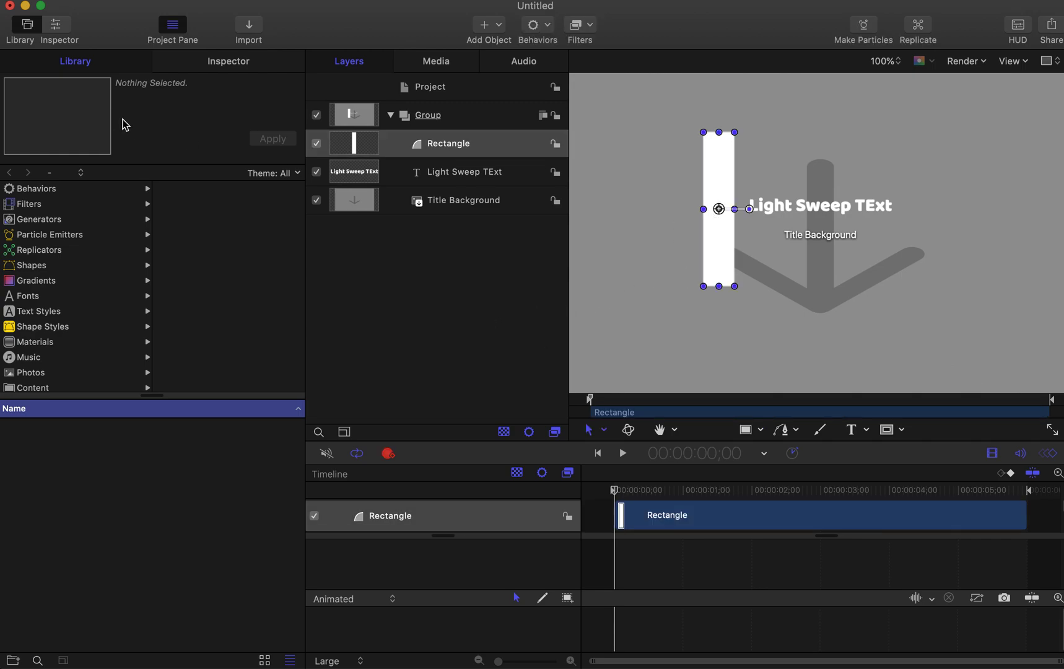
{"action": "left_click", "coordinate": [218, 70]}
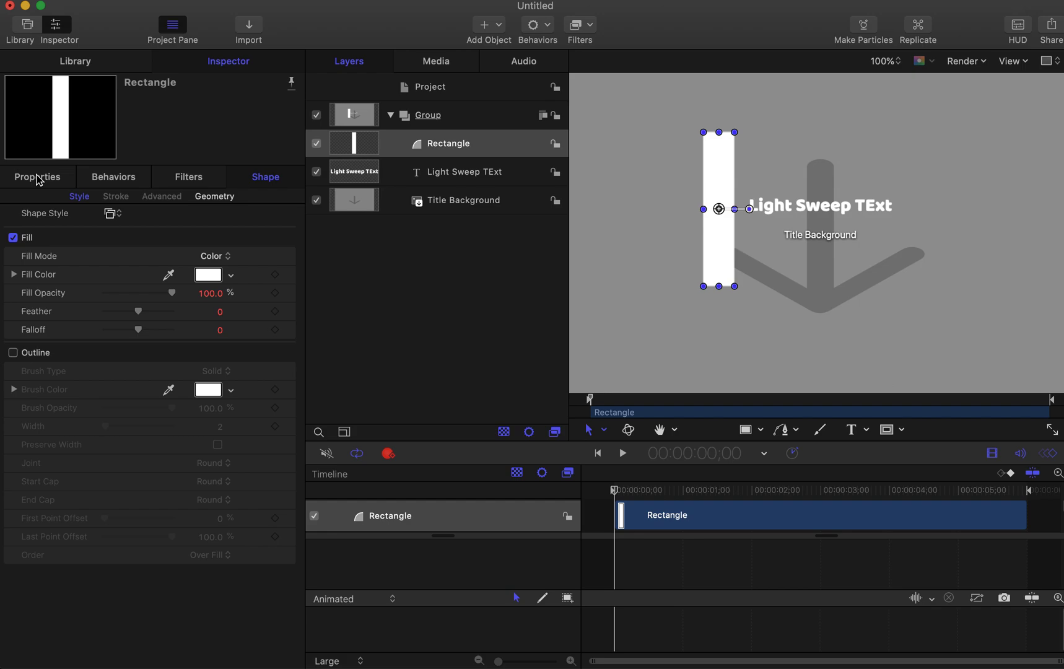
{"action": "left_click", "coordinate": [216, 196]}
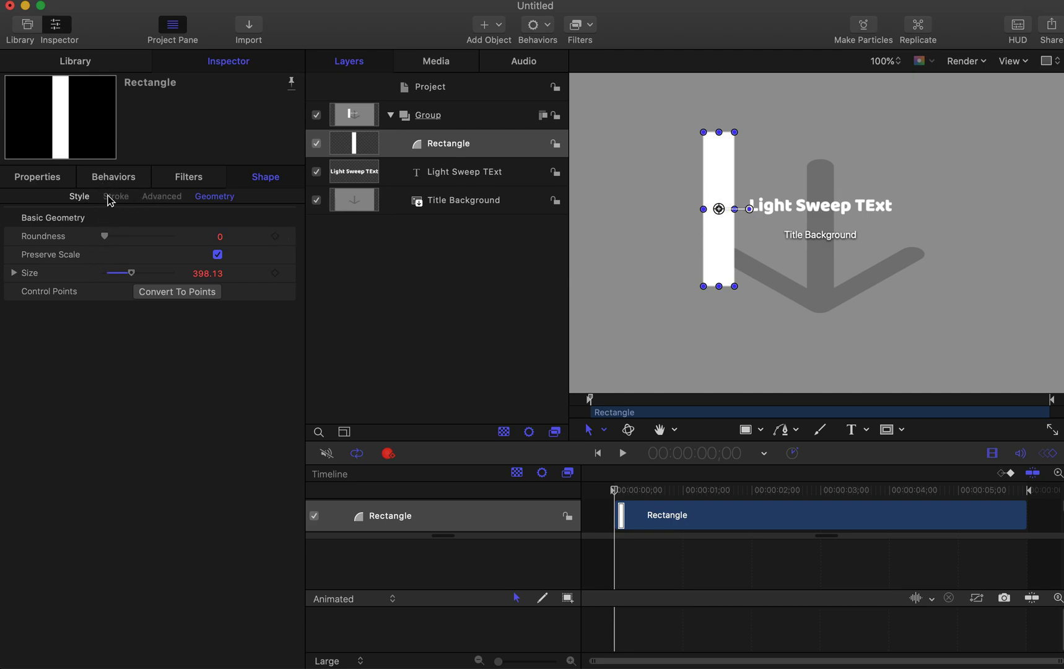
{"action": "left_click", "coordinate": [79, 198]}
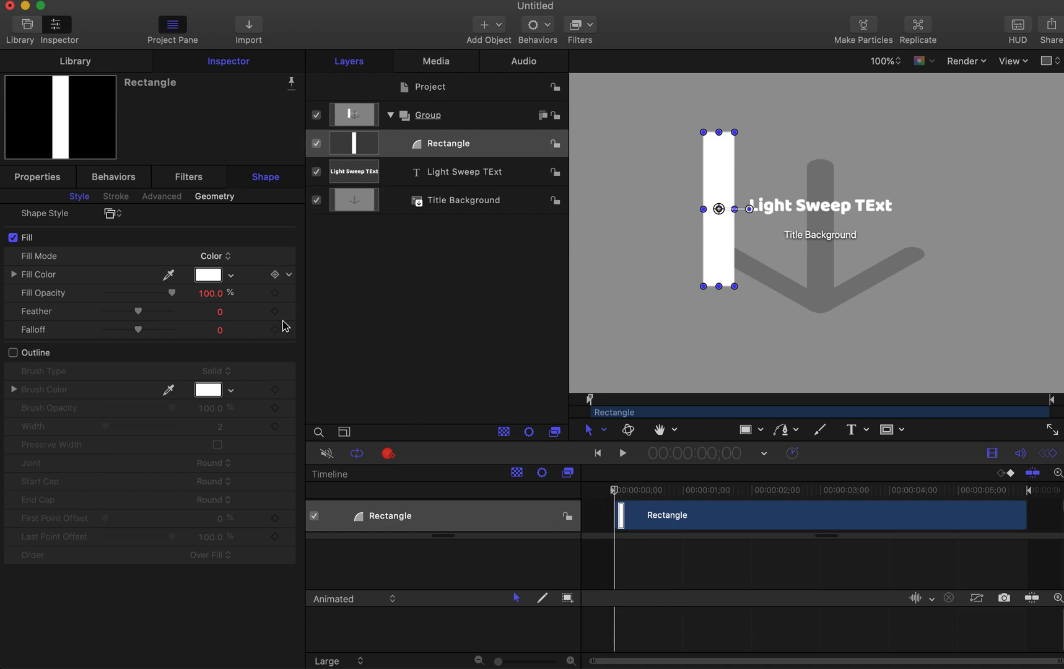
{"action": "left_click", "coordinate": [386, 455]}
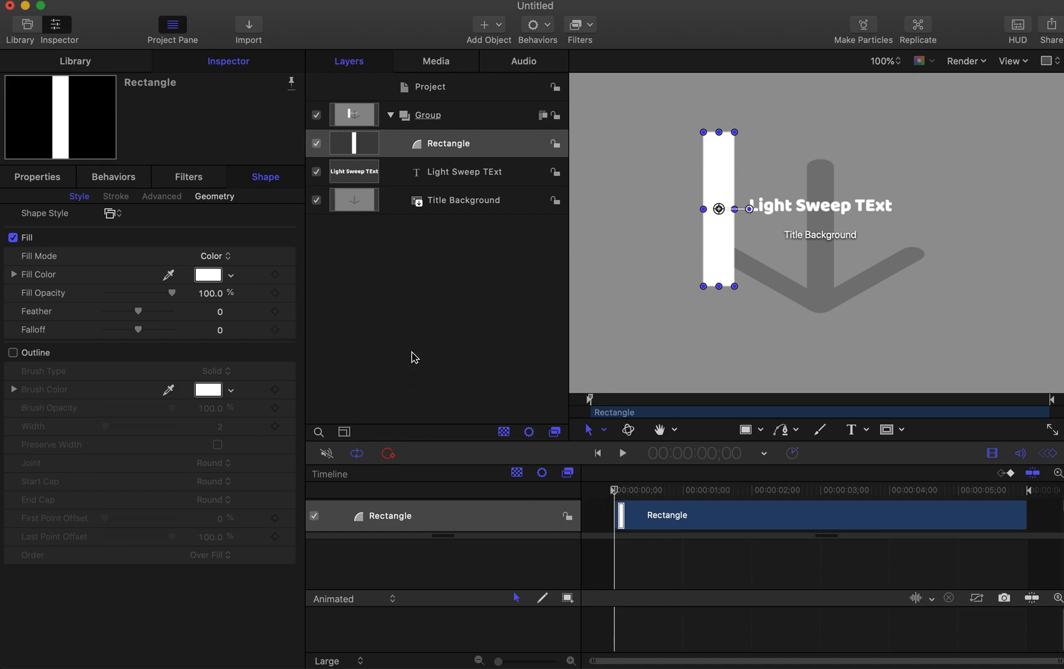
{"action": "left_click", "coordinate": [389, 455]}
{"action": "left_click_drag", "start_coordinate": [140, 312], "coordinate": [171, 321]}
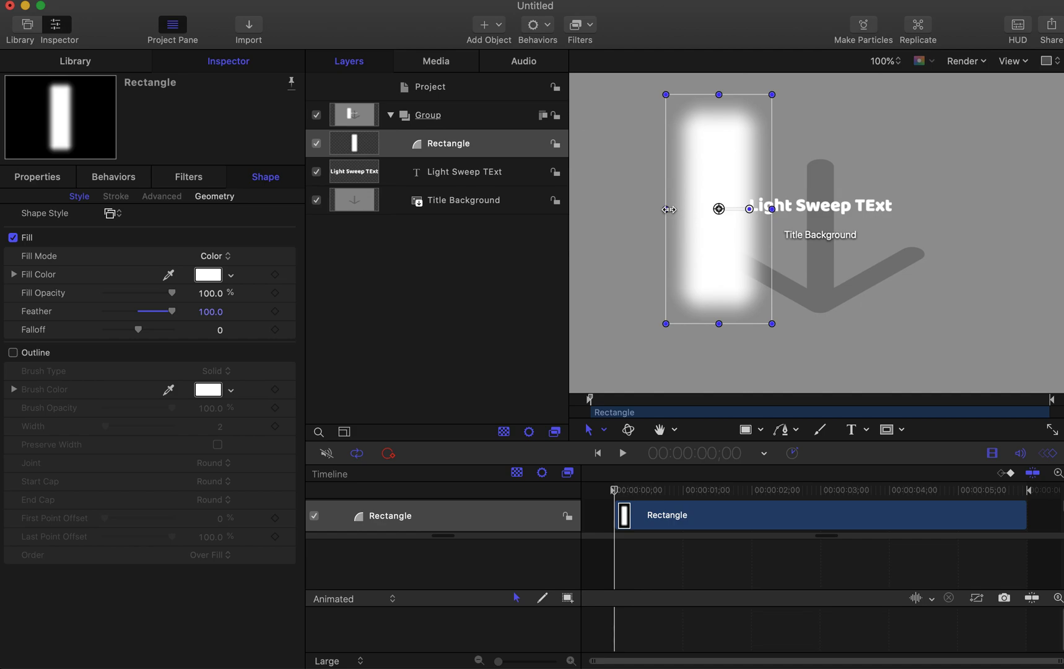
{"action": "left_click_drag", "start_coordinate": [669, 210], "coordinate": [735, 210]}
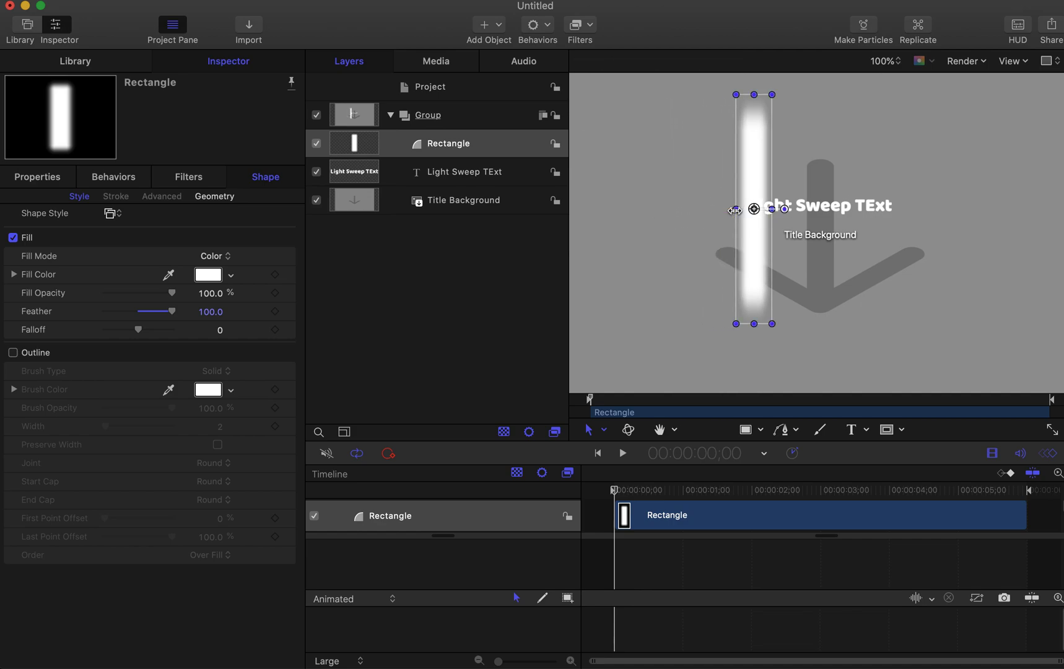
{"action": "left_click", "coordinate": [177, 317]}
{"action": "left_click_drag", "start_coordinate": [205, 312], "coordinate": [209, 310]}
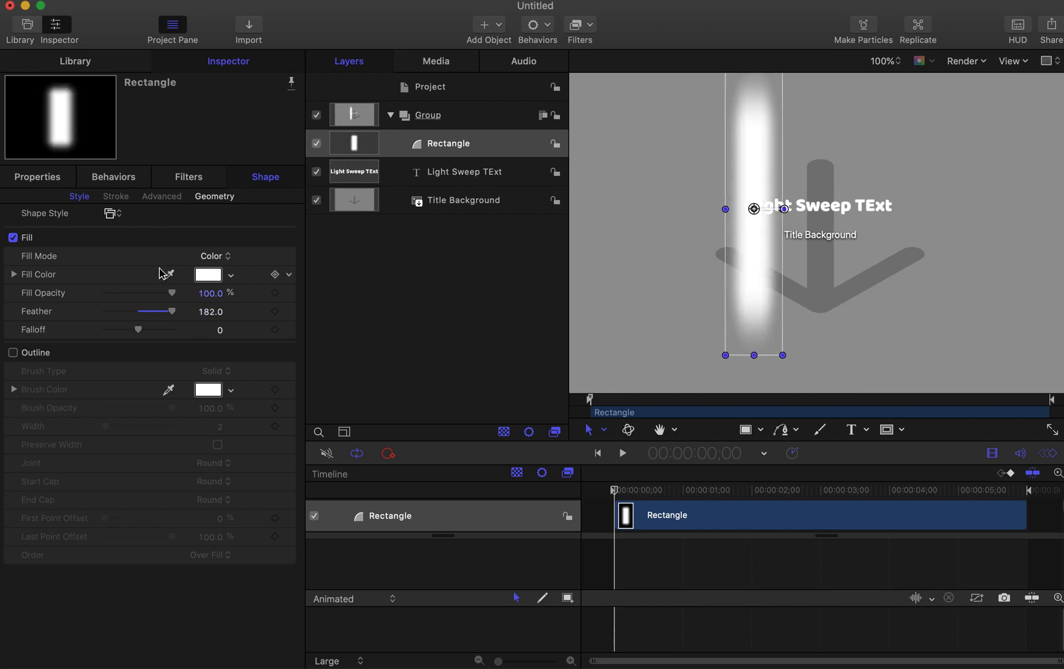
{"action": "left_click_drag", "start_coordinate": [174, 296], "coordinate": [135, 298]}
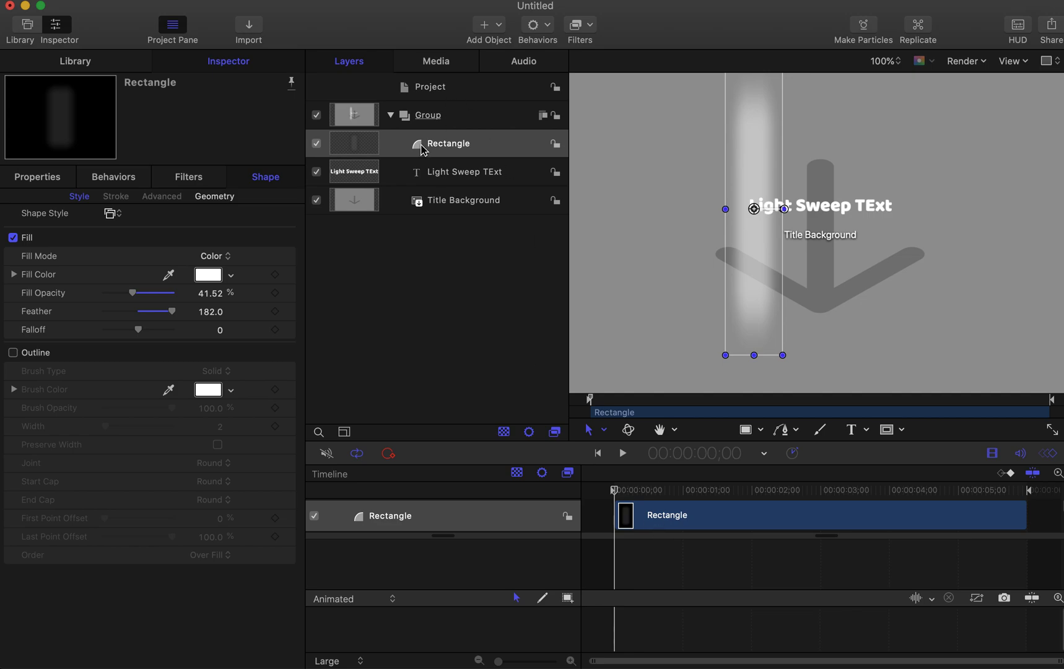
Set the Light Sweep TExt face colour to pale green in the Appearance settings.
{"action": "left_click", "coordinate": [460, 176]}
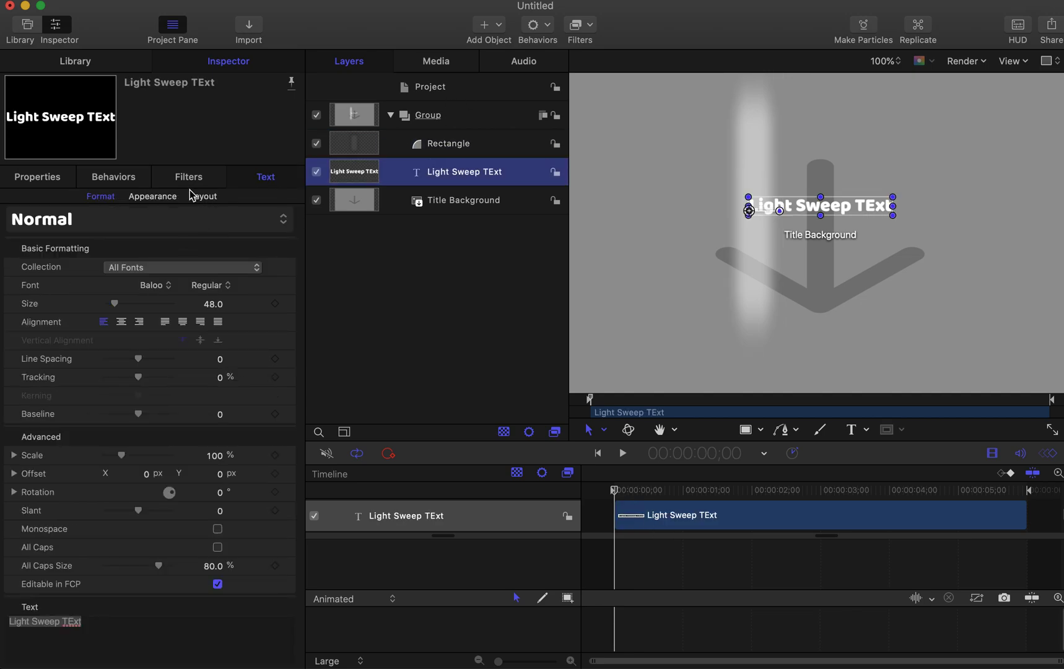
{"action": "scroll", "coordinate": [100, 375], "scroll_direction": "down", "scroll_amount": 1}
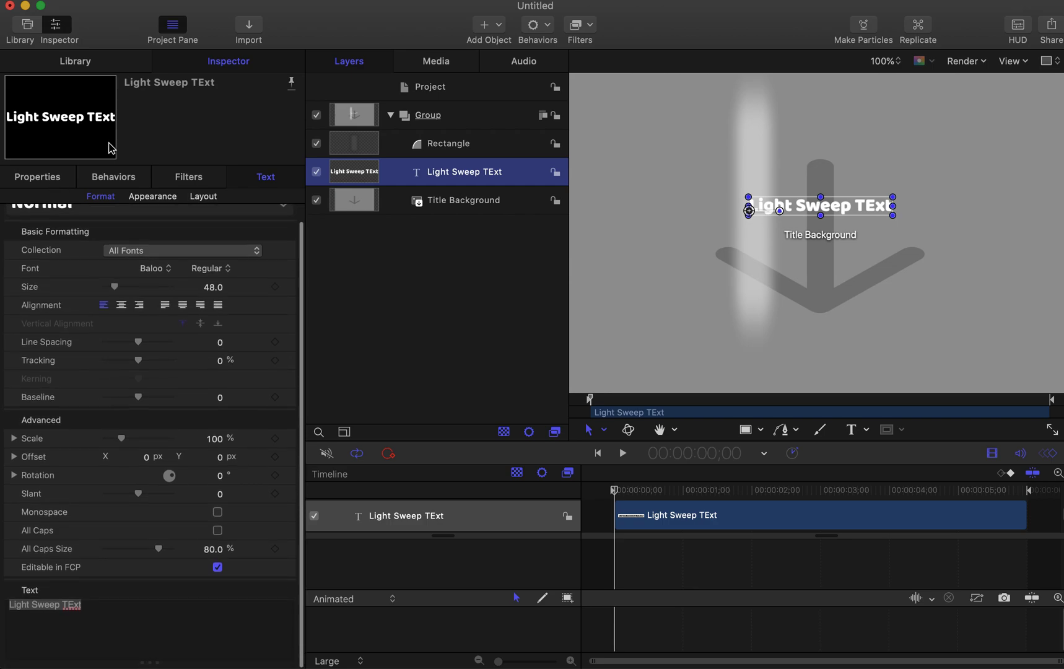
{"action": "left_click", "coordinate": [155, 197]}
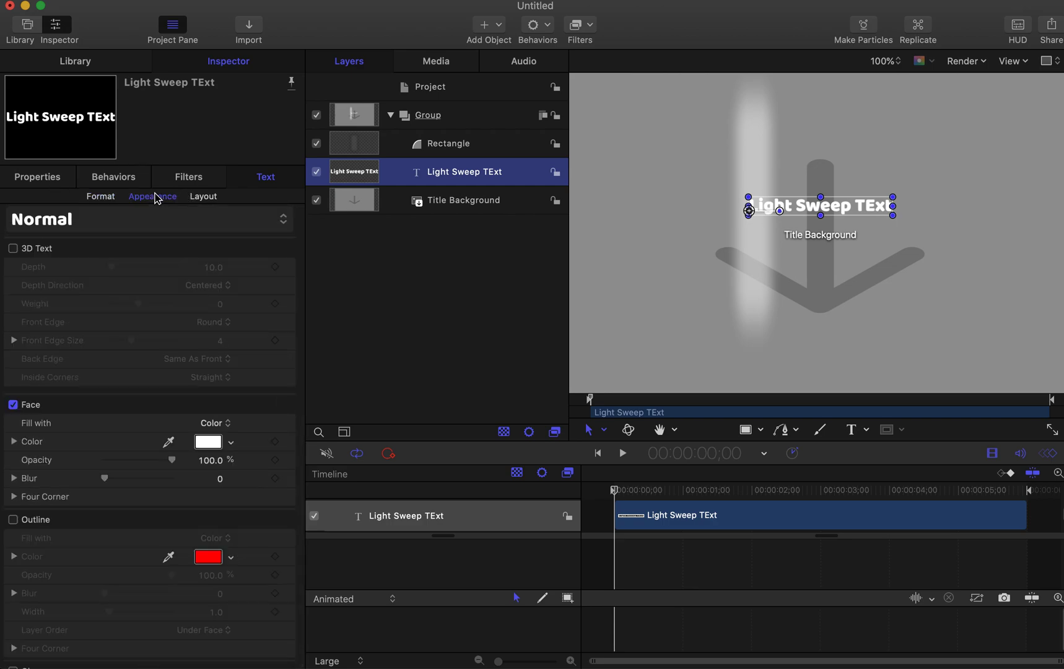
{"action": "left_click", "coordinate": [212, 447]}
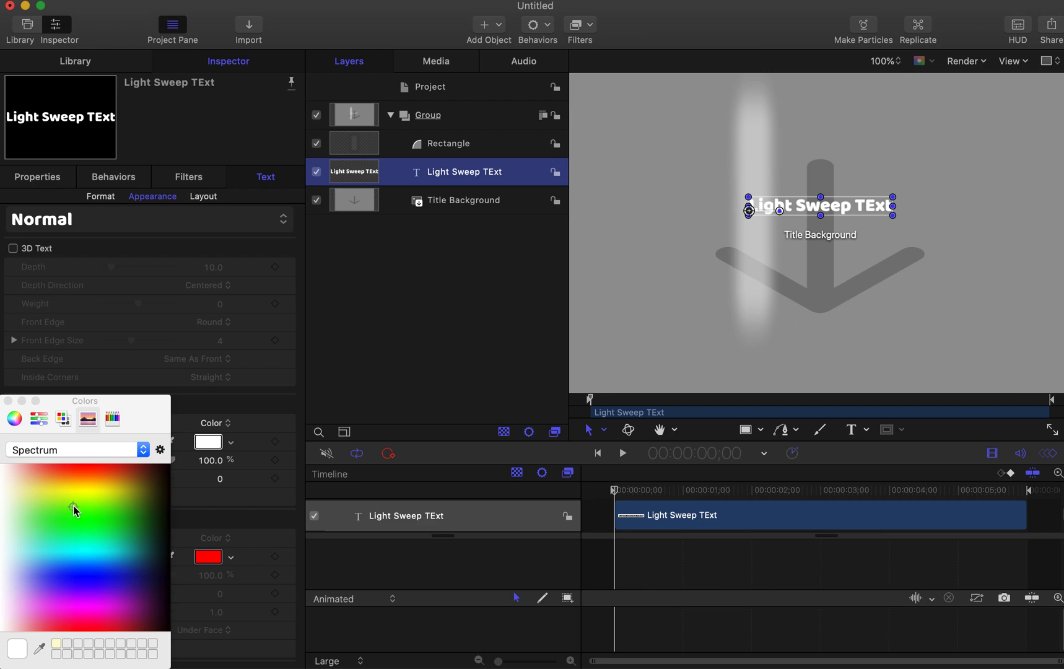
{"action": "left_click", "coordinate": [73, 507]}
{"action": "left_click", "coordinate": [19, 515]}
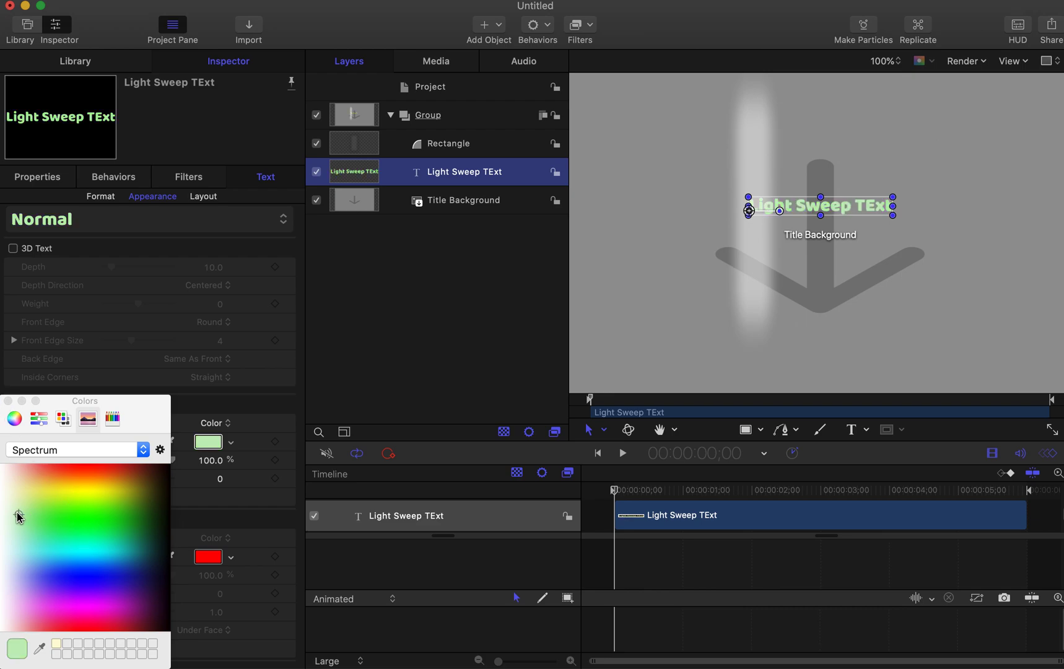
{"action": "left_click", "coordinate": [8, 401]}
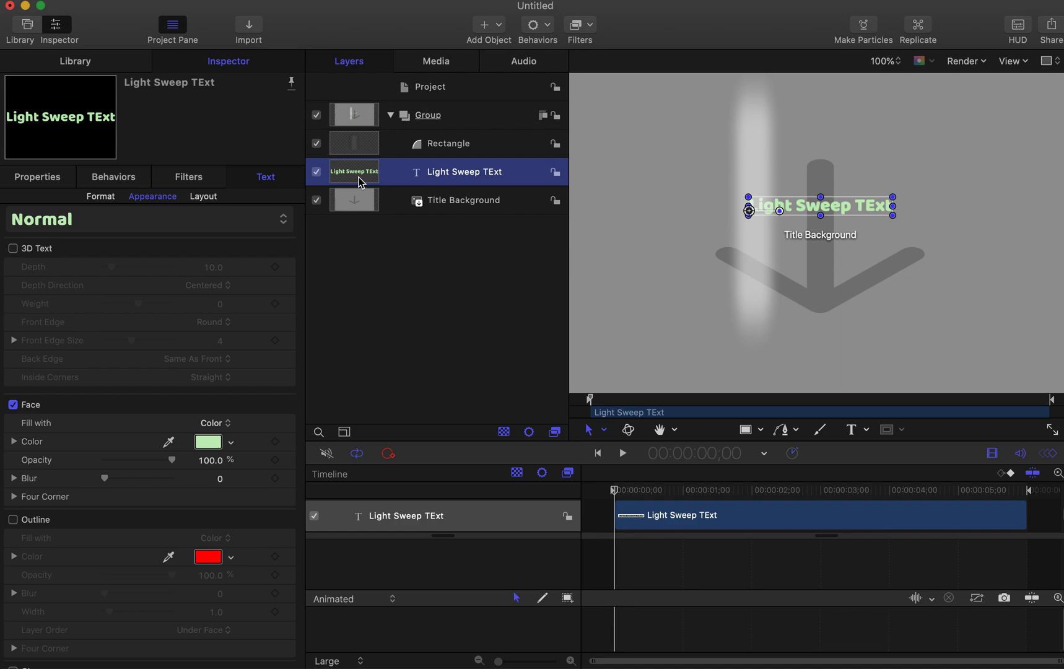
{"action": "left_click", "coordinate": [318, 144]}
{"action": "left_click", "coordinate": [317, 144]}
Place the rectangle left of the title and keyframe Position X -295.8 at 0:00.
{"action": "left_click", "coordinate": [463, 143]}
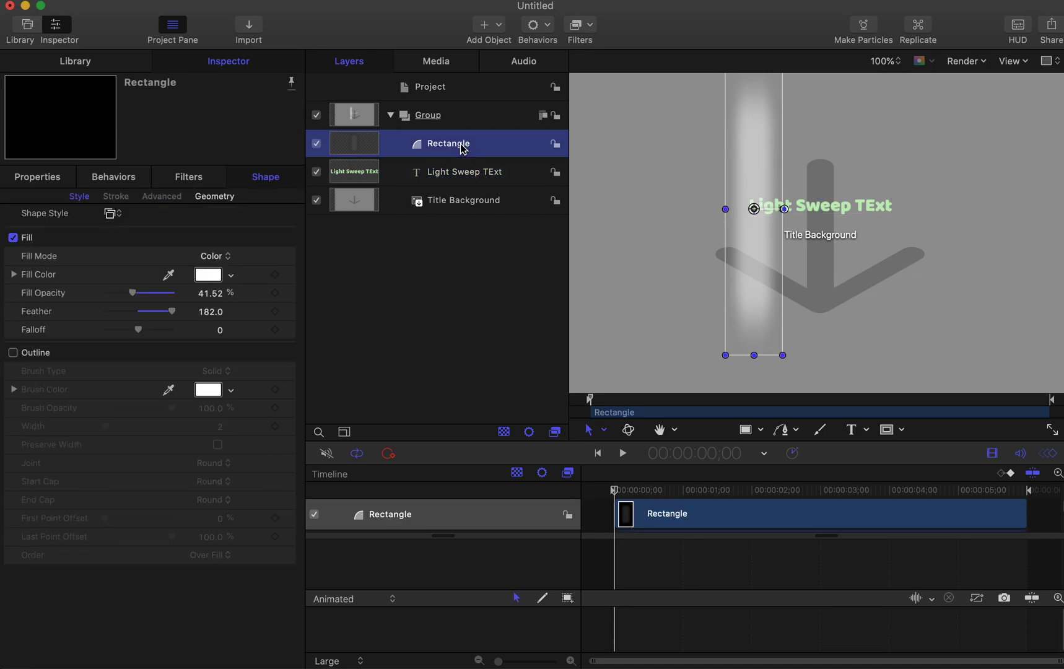
{"action": "left_click", "coordinate": [38, 177]}
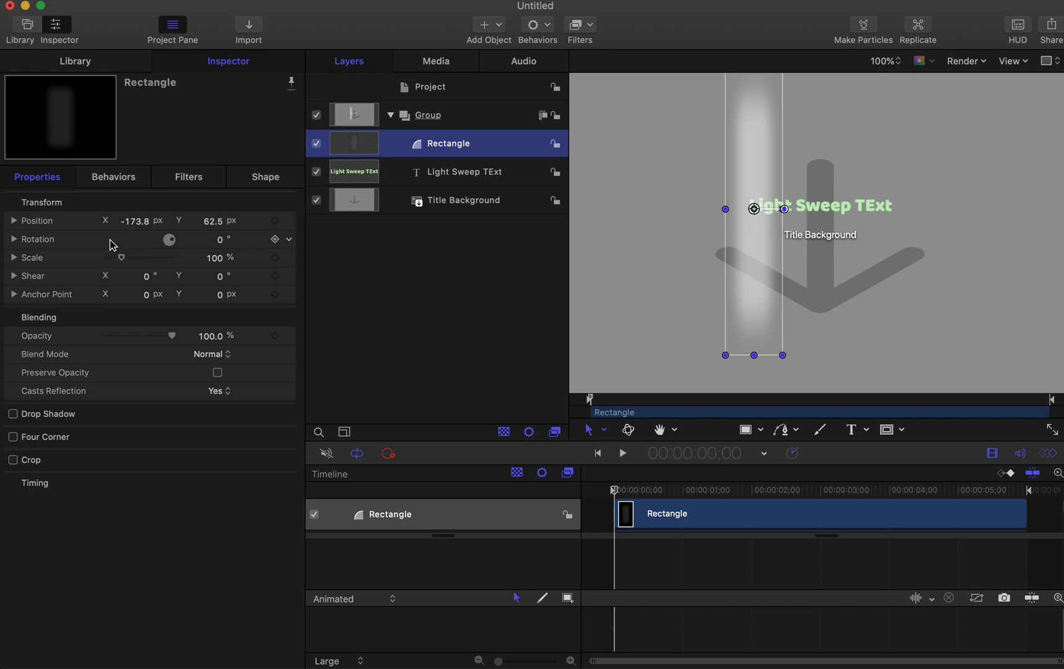
{"action": "left_click_drag", "start_coordinate": [136, 227], "coordinate": [80, 221]}
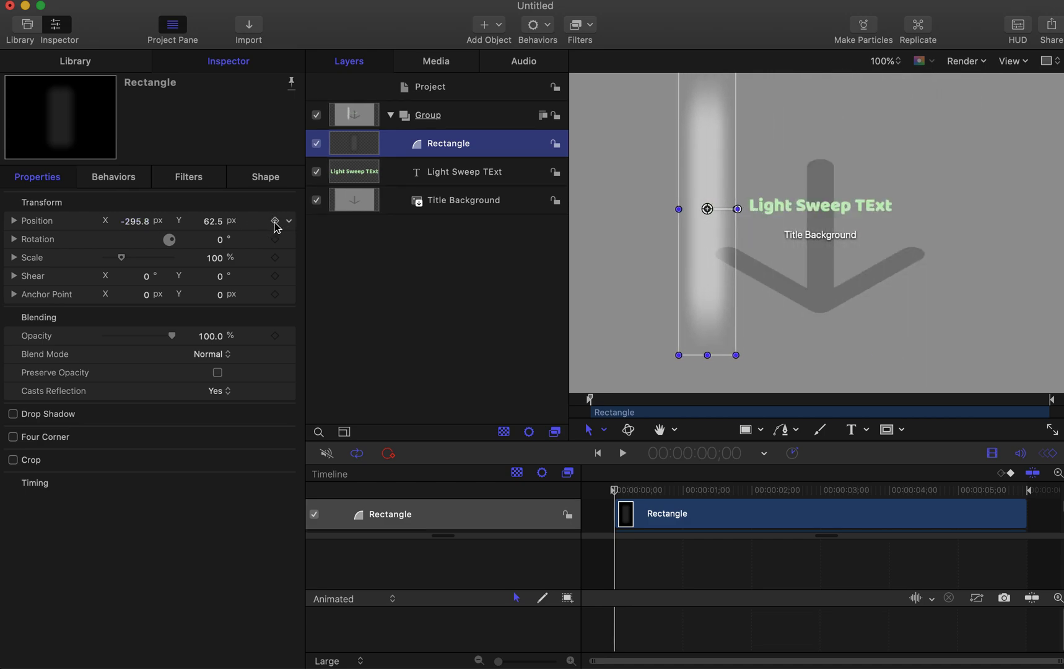
{"action": "left_click", "coordinate": [274, 222]}
{"action": "left_click", "coordinate": [768, 491]}
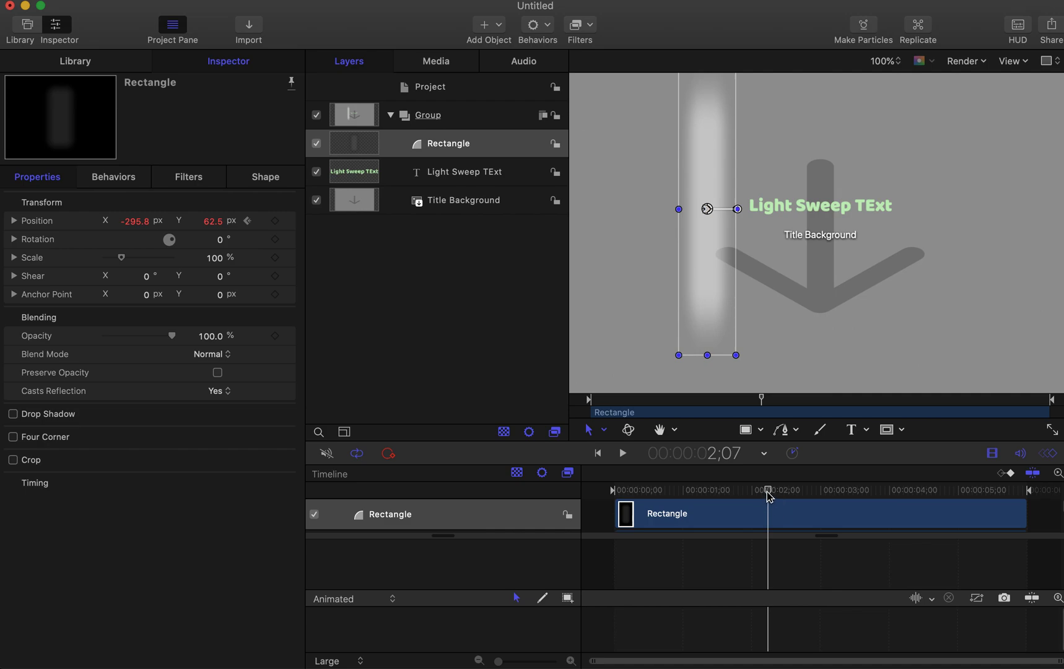
{"action": "left_click_drag", "start_coordinate": [768, 493], "coordinate": [563, 482]}
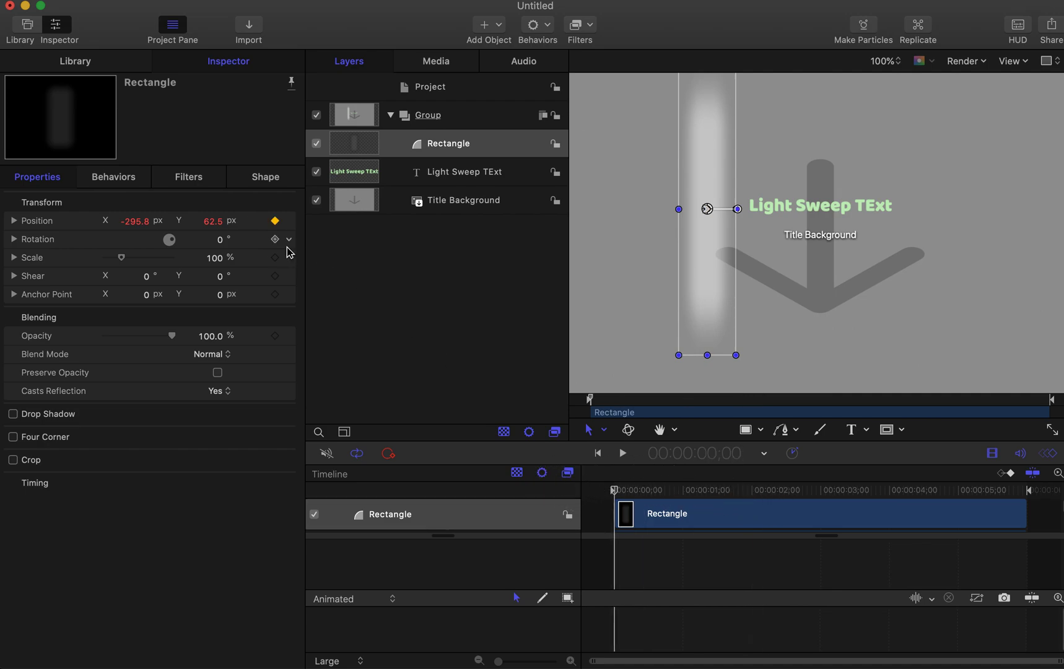
{"action": "key", "text": "ctrl+k"}
{"action": "left_click", "coordinate": [275, 221]}
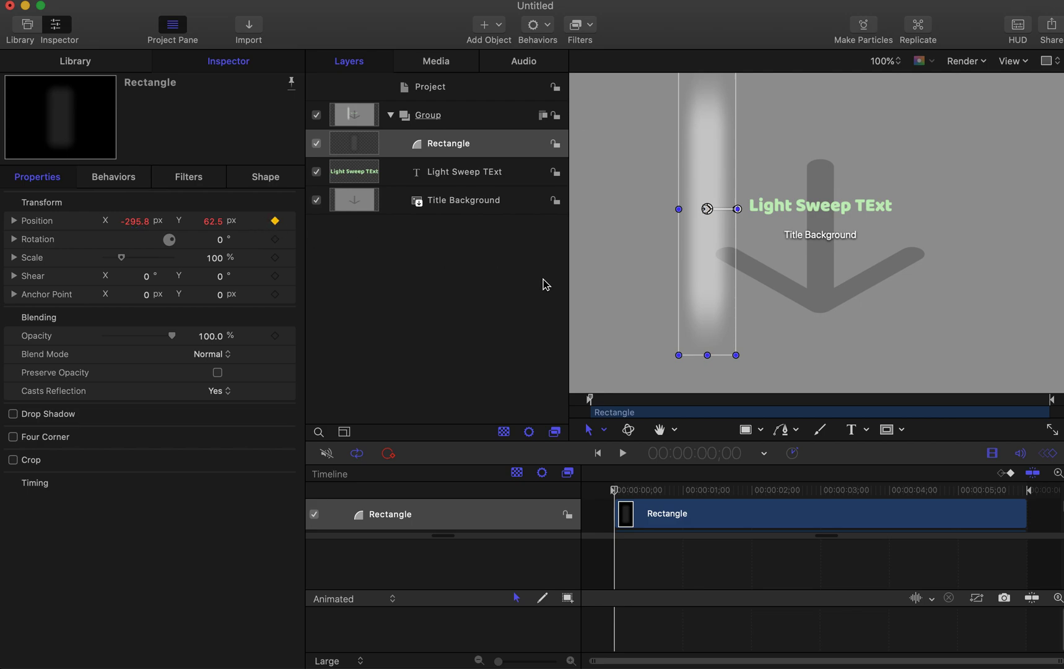
At 1;25, keyframe the rectangle's Position X at 488.2, past the title's right edge.
{"action": "left_click", "coordinate": [711, 491]}
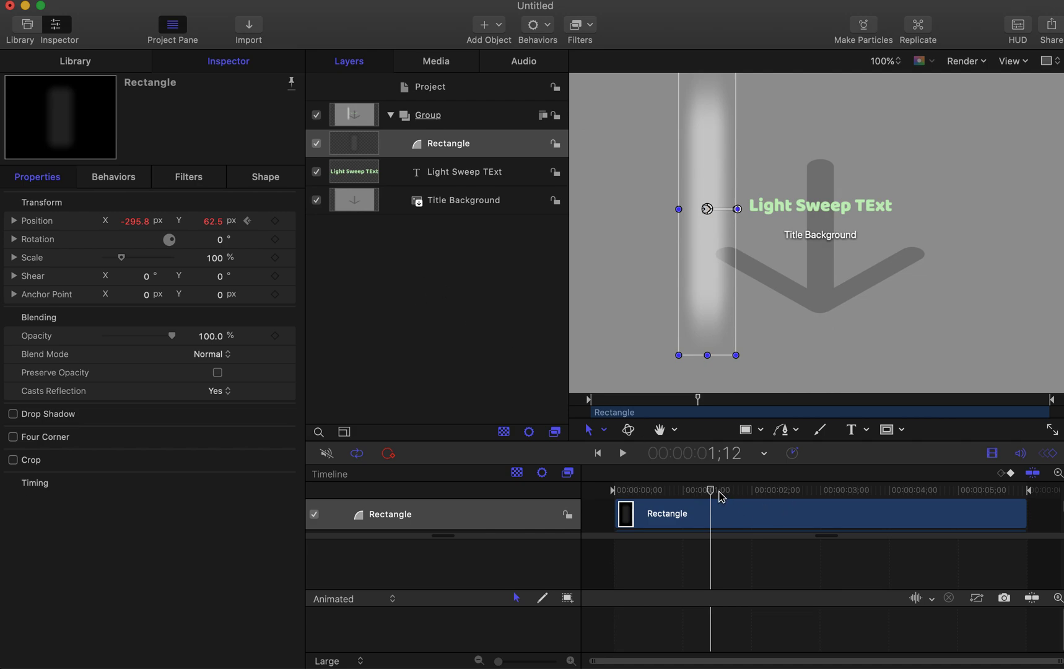
{"action": "left_click_drag", "start_coordinate": [710, 493], "coordinate": [735, 496]}
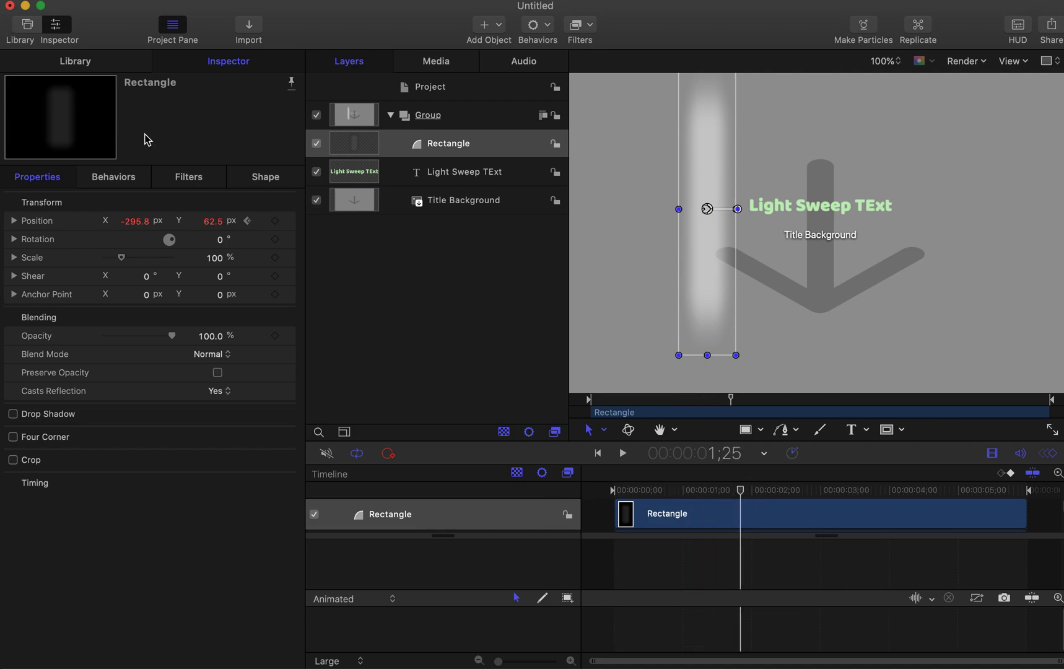
{"action": "mouse_move", "coordinate": [135, 226]}
{"action": "left_mouse_down"}
{"action": "mouse_move", "coordinate": [211, 226]}
{"action": "mouse_move", "coordinate": [134, 224]}
{"action": "left_mouse_up"}
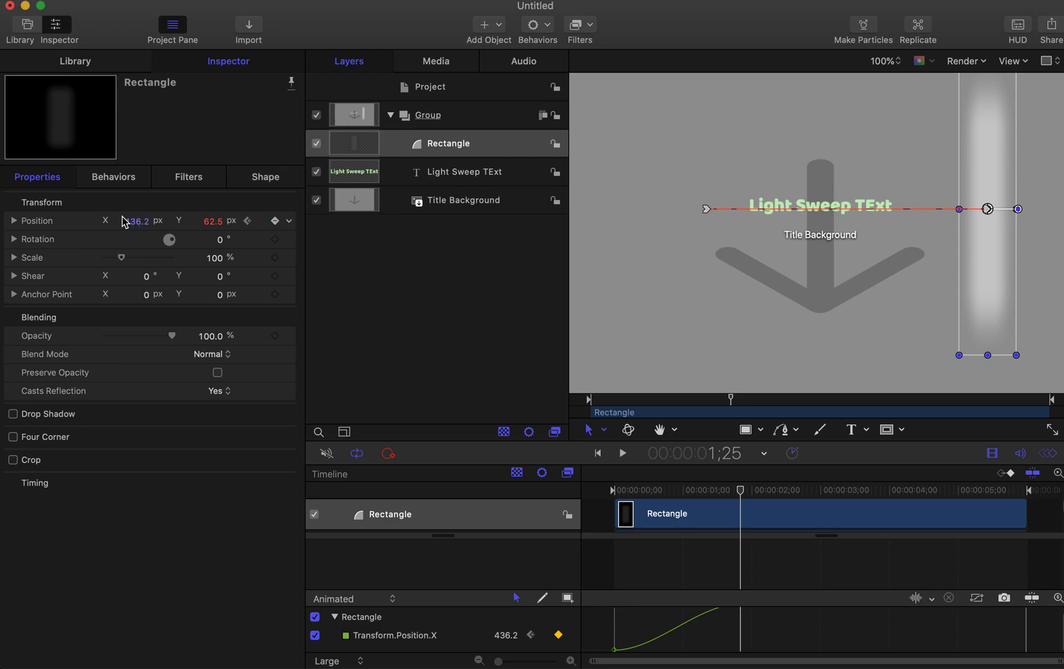
{"action": "left_click_drag", "start_coordinate": [136, 221], "coordinate": [136, 220]}
{"action": "left_click_drag", "start_coordinate": [679, 495], "coordinate": [527, 484]}
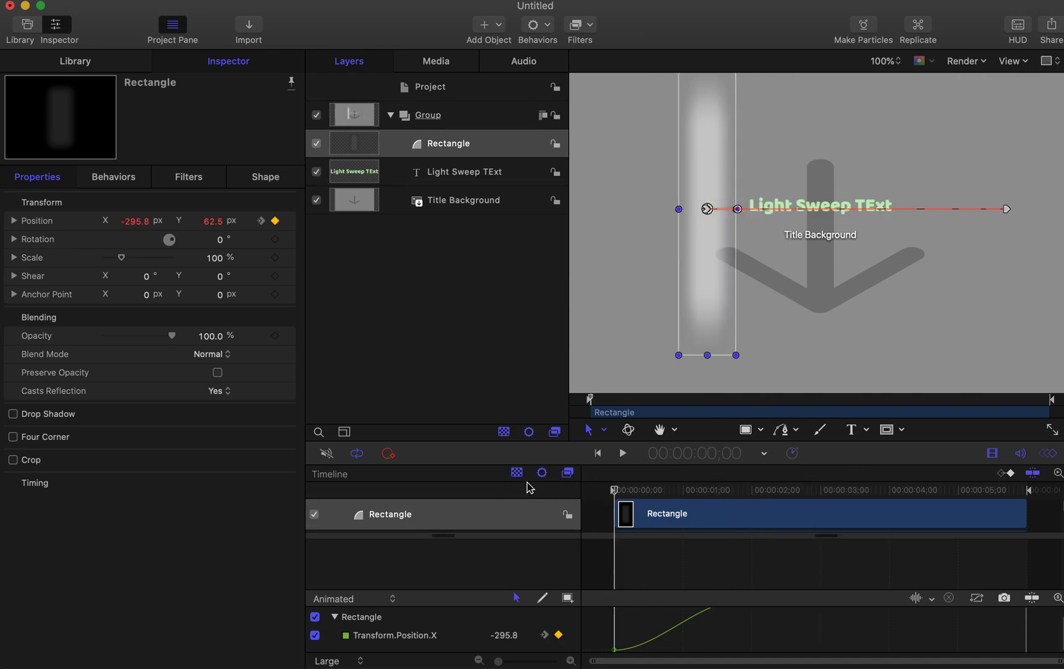
Add an Image Mask to the Rectangle layer.
{"action": "right_click", "coordinate": [345, 150]}
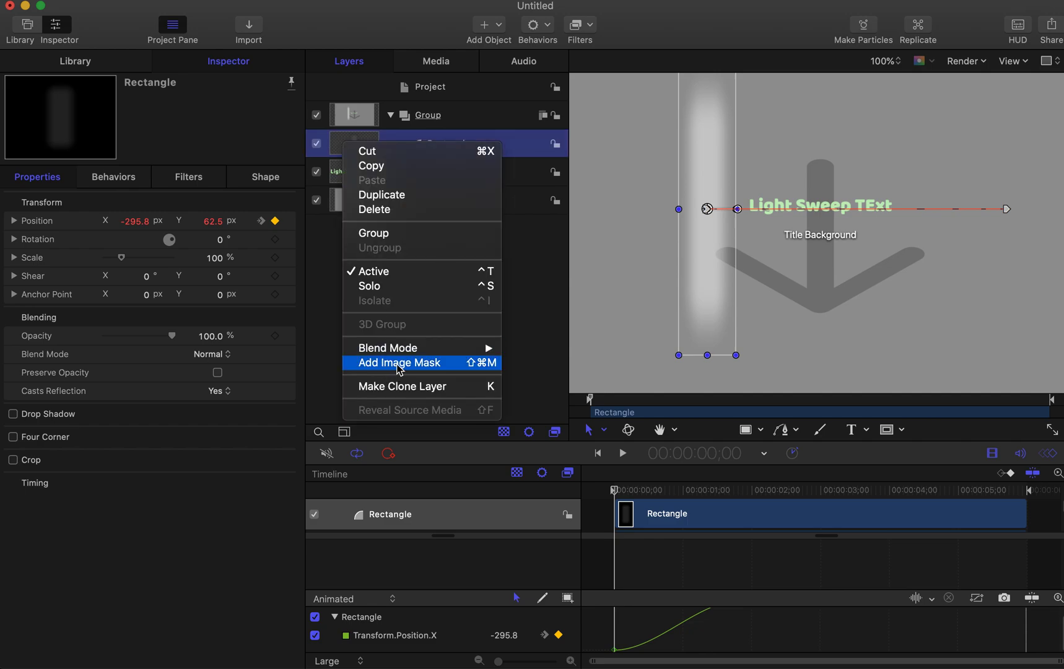
{"action": "left_click", "coordinate": [530, 309]}
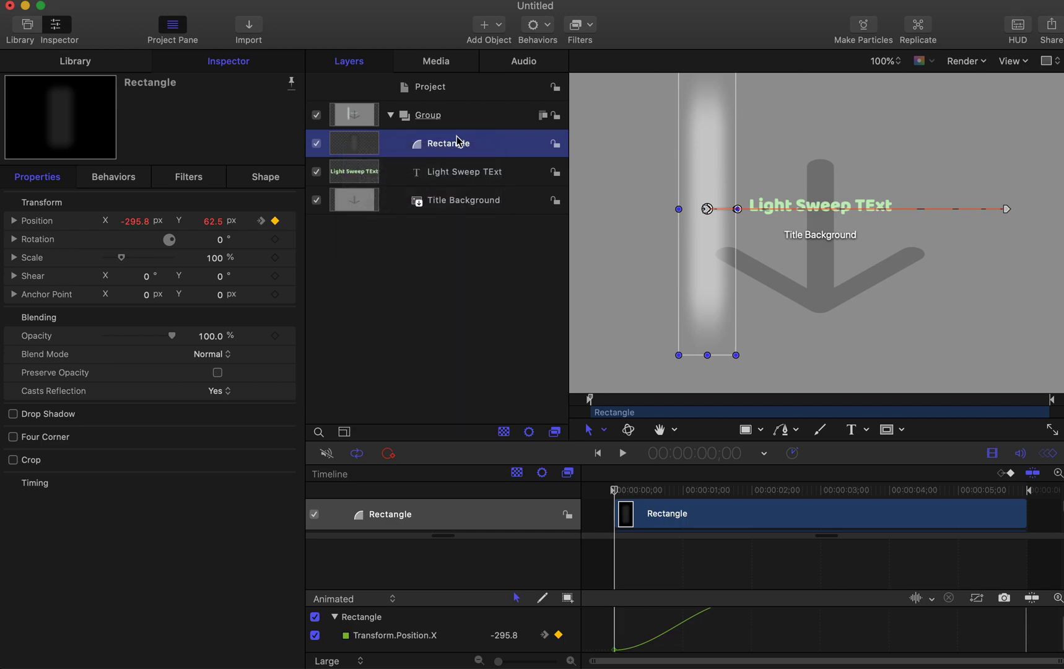
{"action": "right_click", "coordinate": [352, 150]}
{"action": "left_click", "coordinate": [394, 362]}
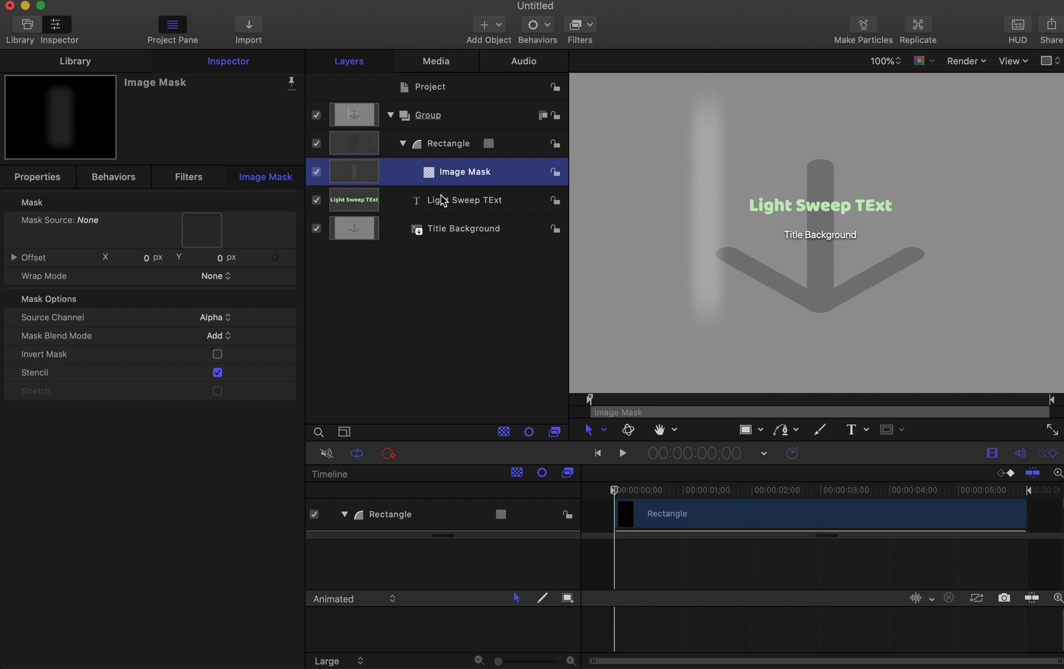
Make the Light Sweep TExt layer the mask source and turn the text layer back on.
{"action": "left_click_drag", "start_coordinate": [355, 193], "coordinate": [321, 247]}
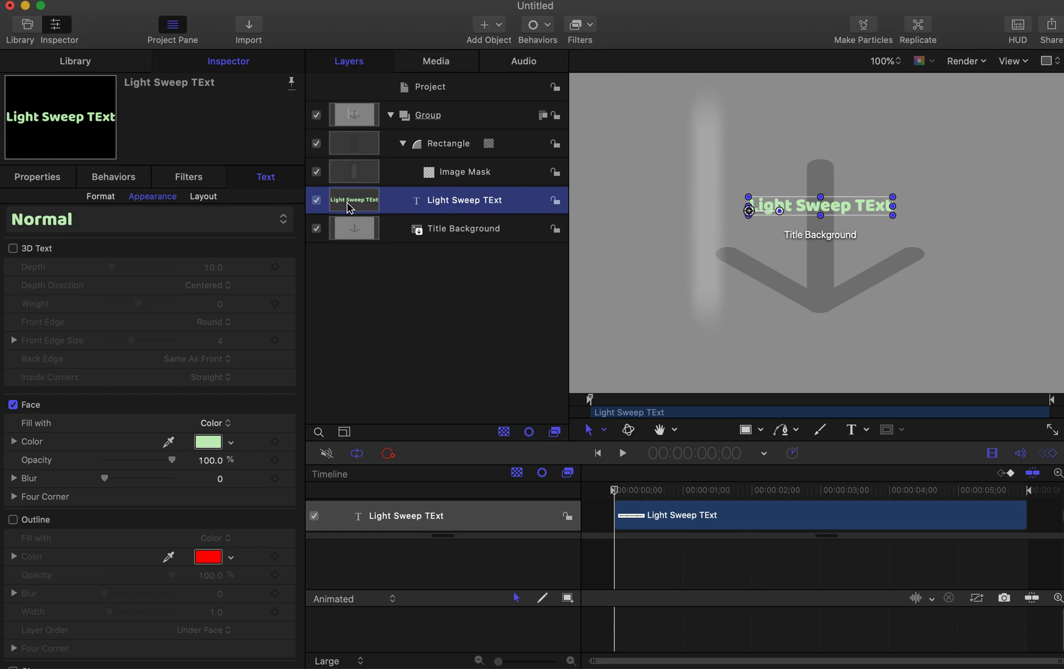
{"action": "left_click", "coordinate": [447, 149]}
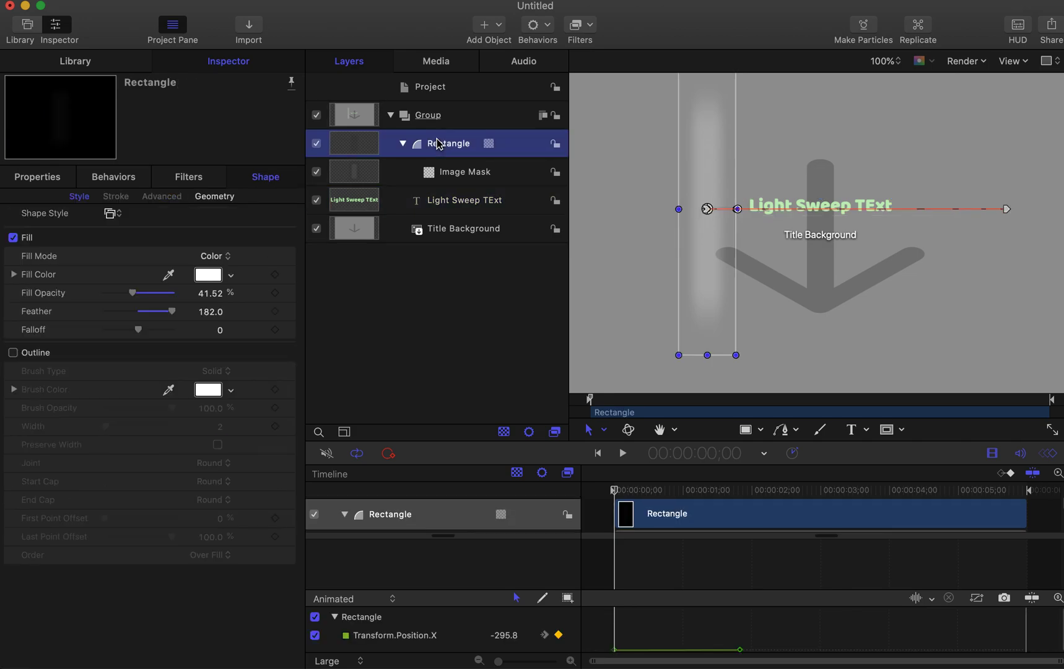
{"action": "left_click", "coordinate": [454, 177]}
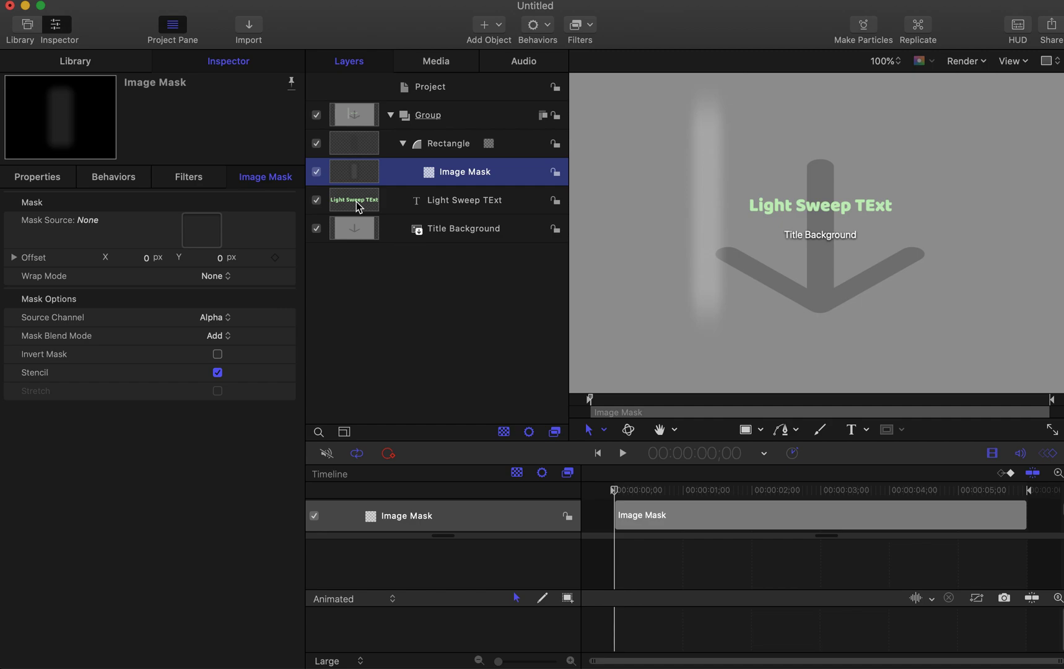
{"action": "left_click_drag", "start_coordinate": [360, 207], "coordinate": [207, 229]}
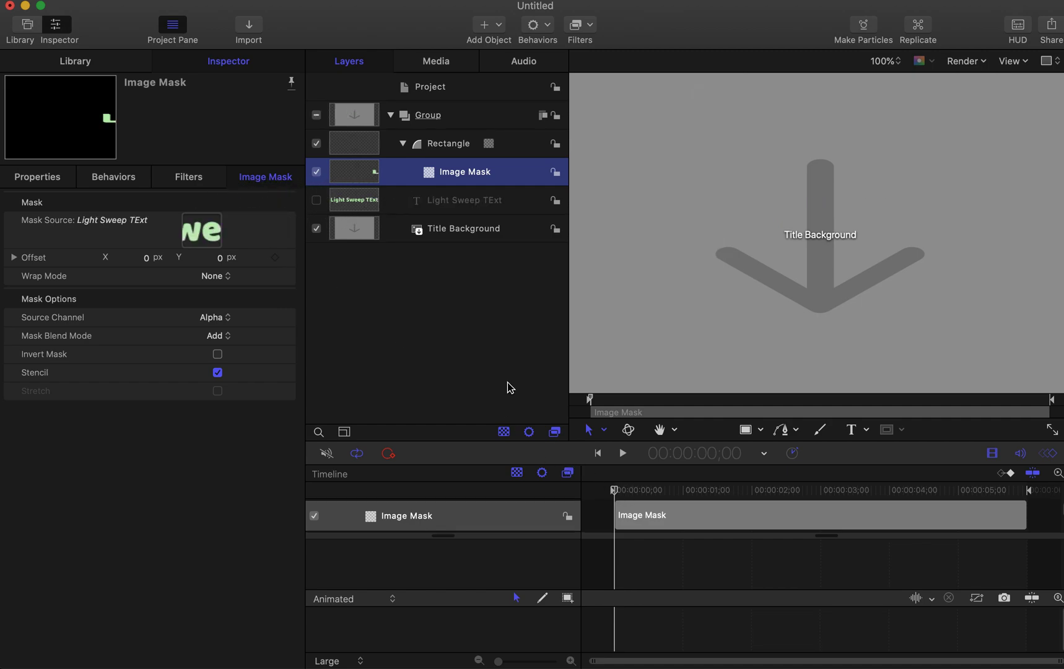
{"action": "left_click", "coordinate": [317, 202]}
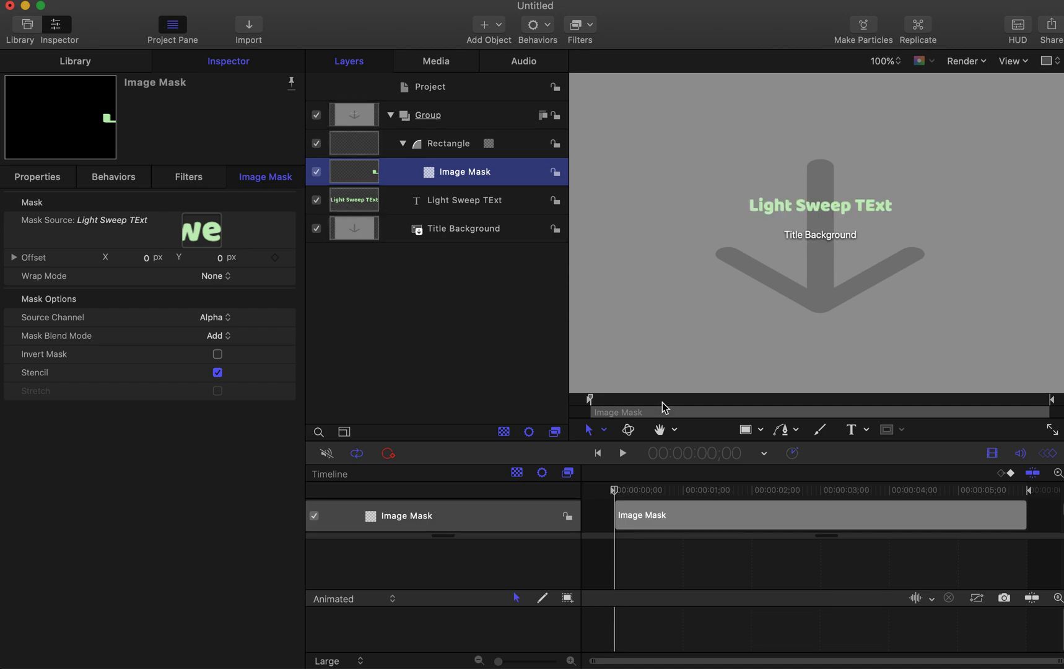
Preview the sweep at 200% canvas zoom, with the keyframe pane hidden and a taller timeline.
{"action": "key", "text": "space"}
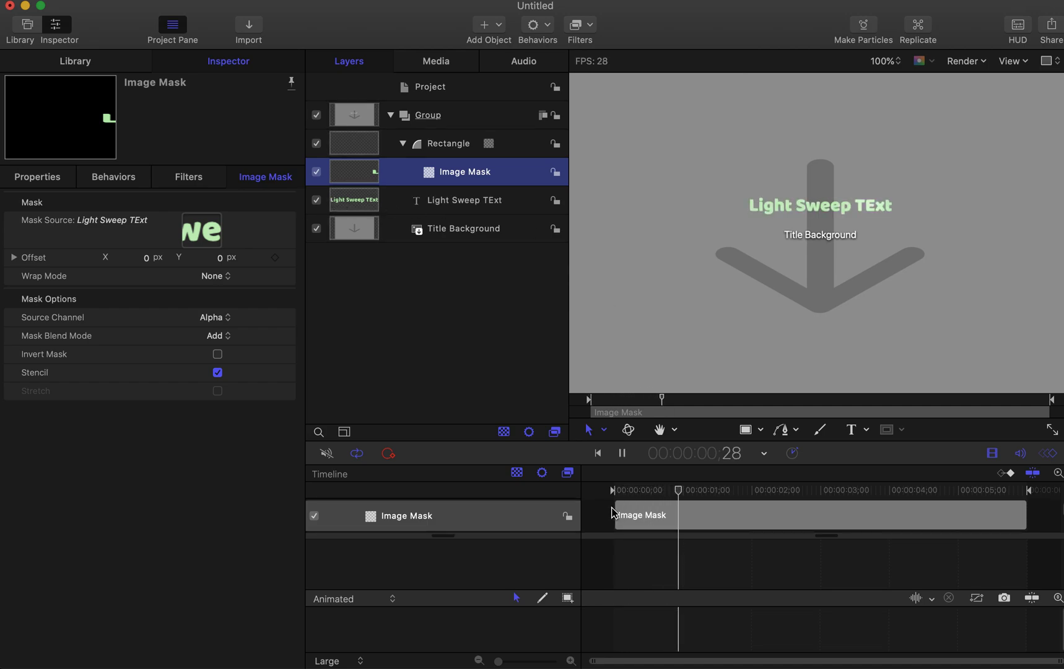
{"action": "key", "text": "space"}
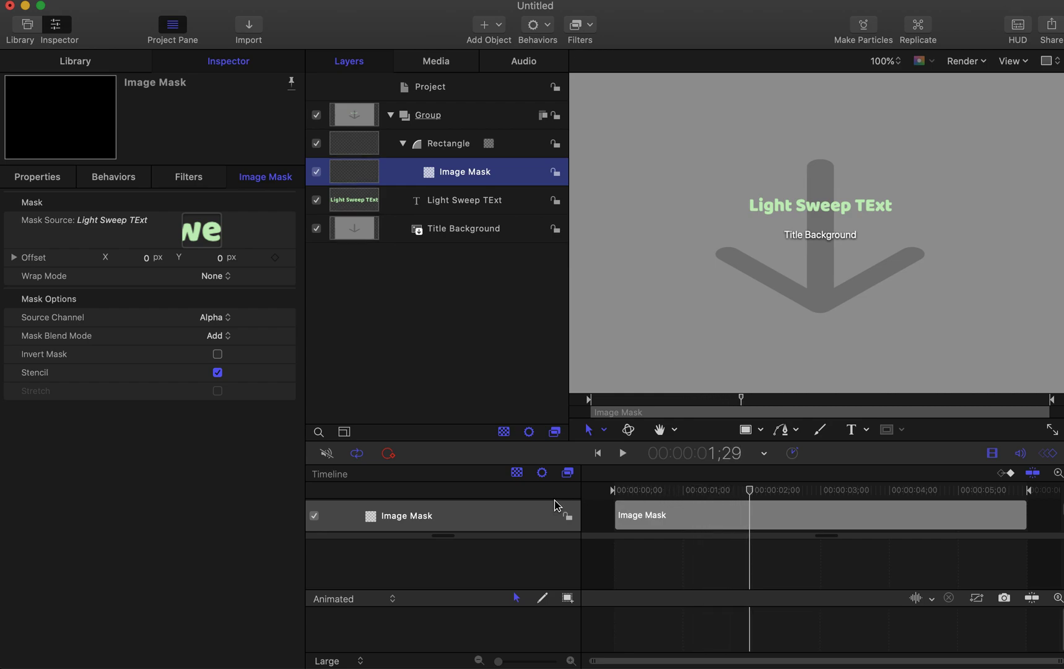
{"action": "left_click", "coordinate": [887, 60]}
{"action": "left_click", "coordinate": [885, 74]}
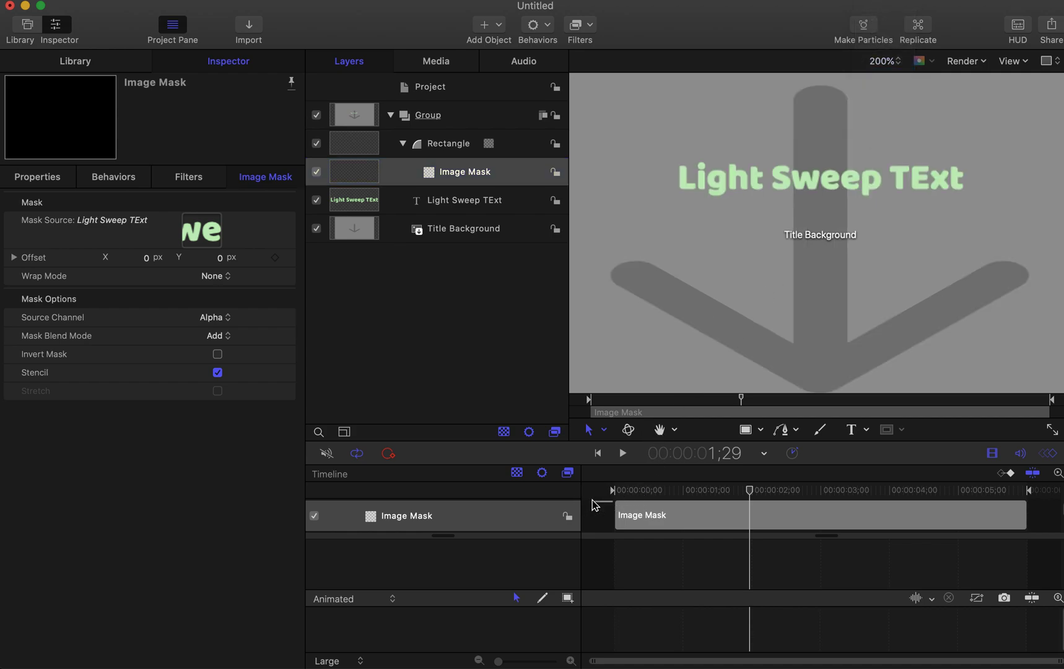
{"action": "left_click_drag", "start_coordinate": [644, 493], "coordinate": [593, 493]}
{"action": "key", "text": "space"}
{"action": "key", "text": "space"}
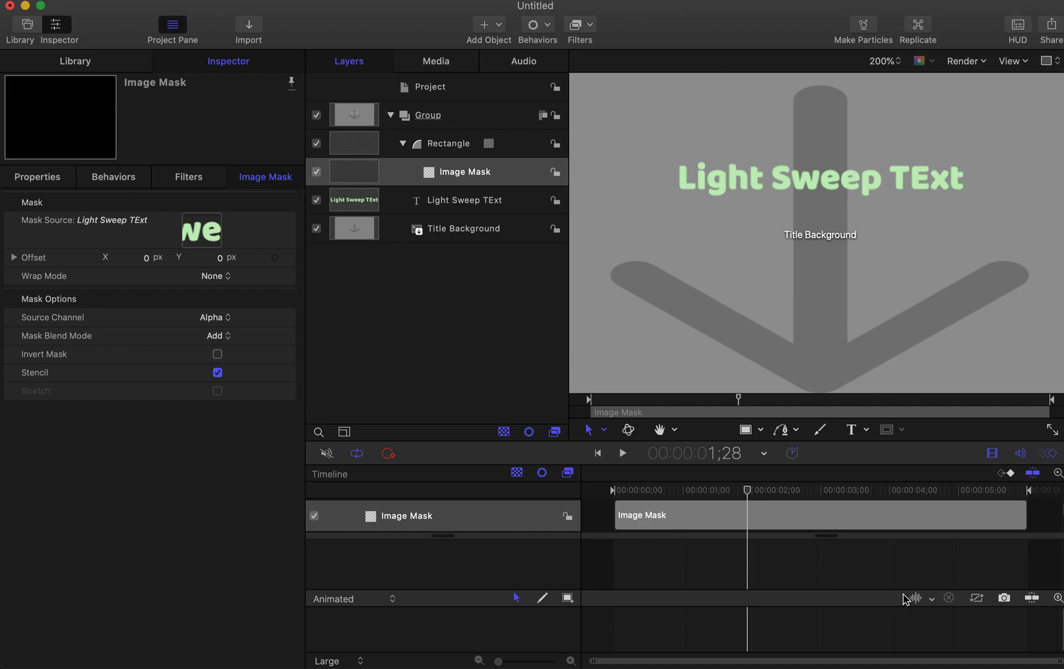
{"action": "left_click", "coordinate": [1050, 455]}
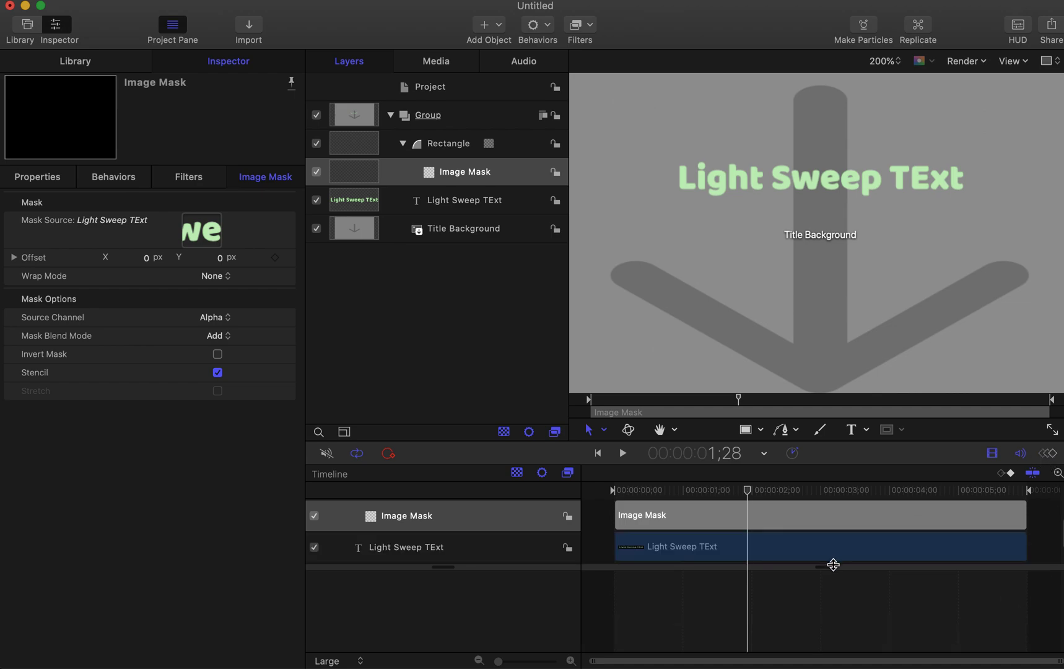
{"action": "left_click_drag", "start_coordinate": [834, 565], "coordinate": [838, 648]}
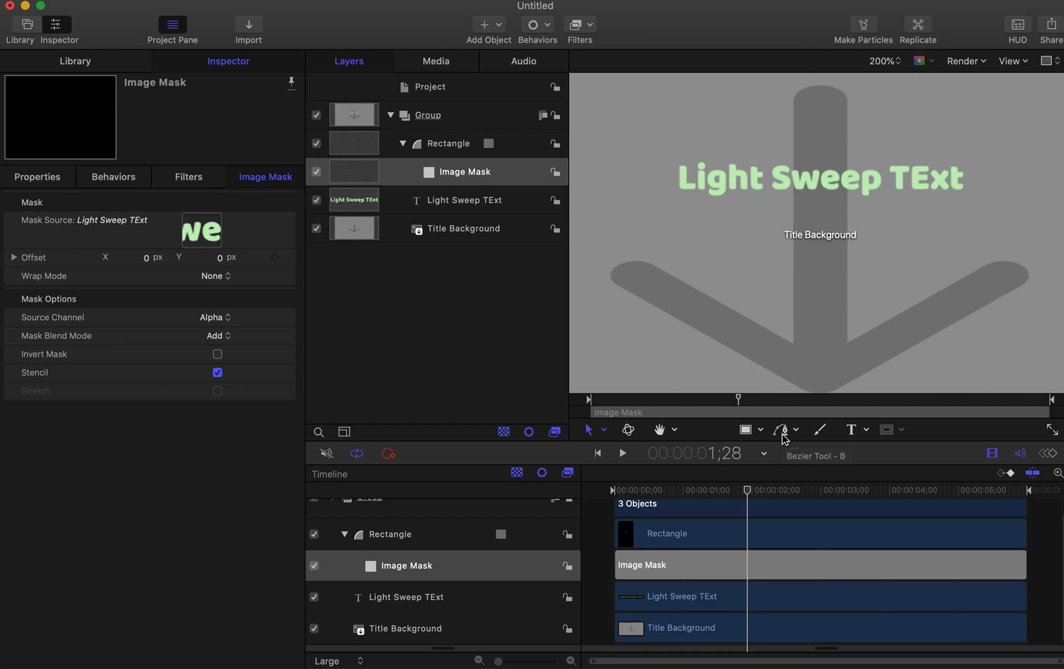
{"action": "left_click_drag", "start_coordinate": [646, 491], "coordinate": [580, 492]}
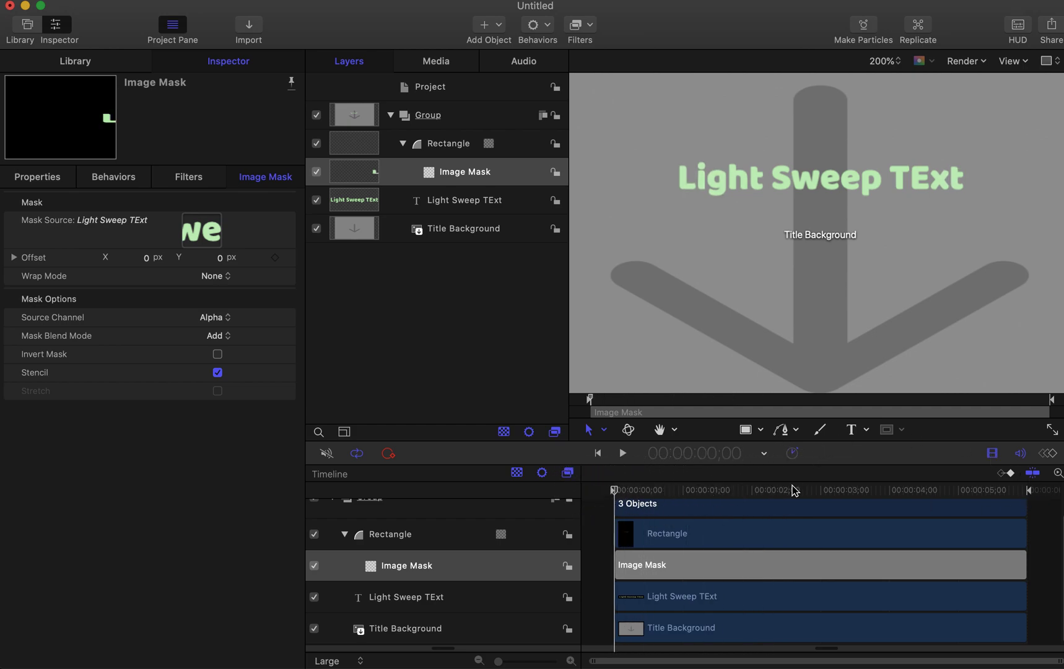
{"action": "key", "text": "space"}
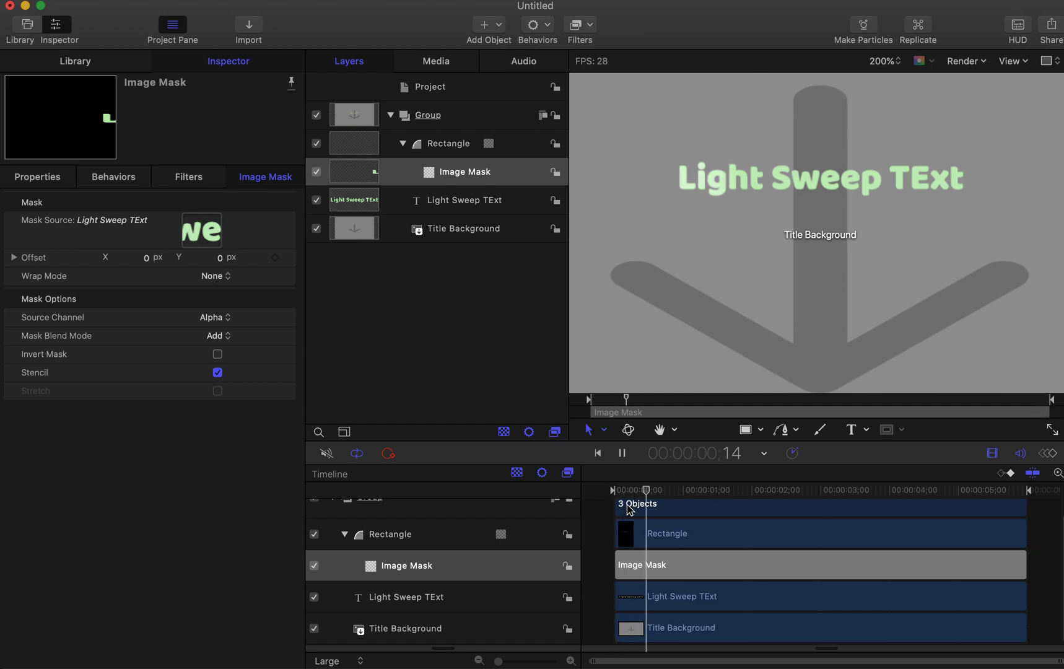
{"action": "key", "text": "space"}
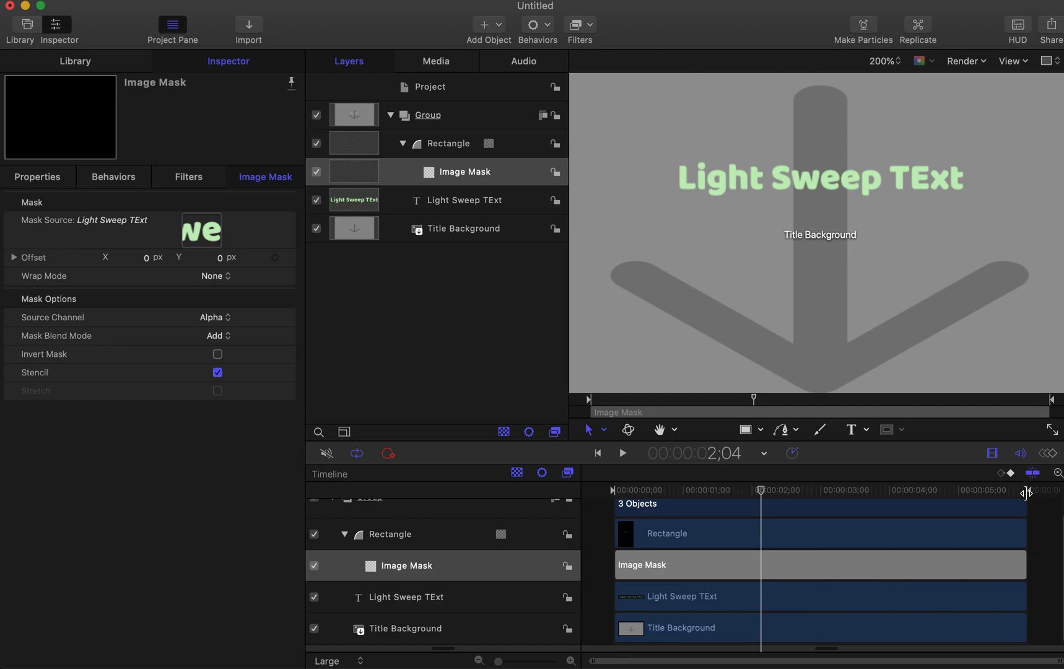
Drag the play range Out marker to about 2;05 and preview the shortened loop.
{"action": "left_click_drag", "start_coordinate": [998, 490], "coordinate": [964, 490]}
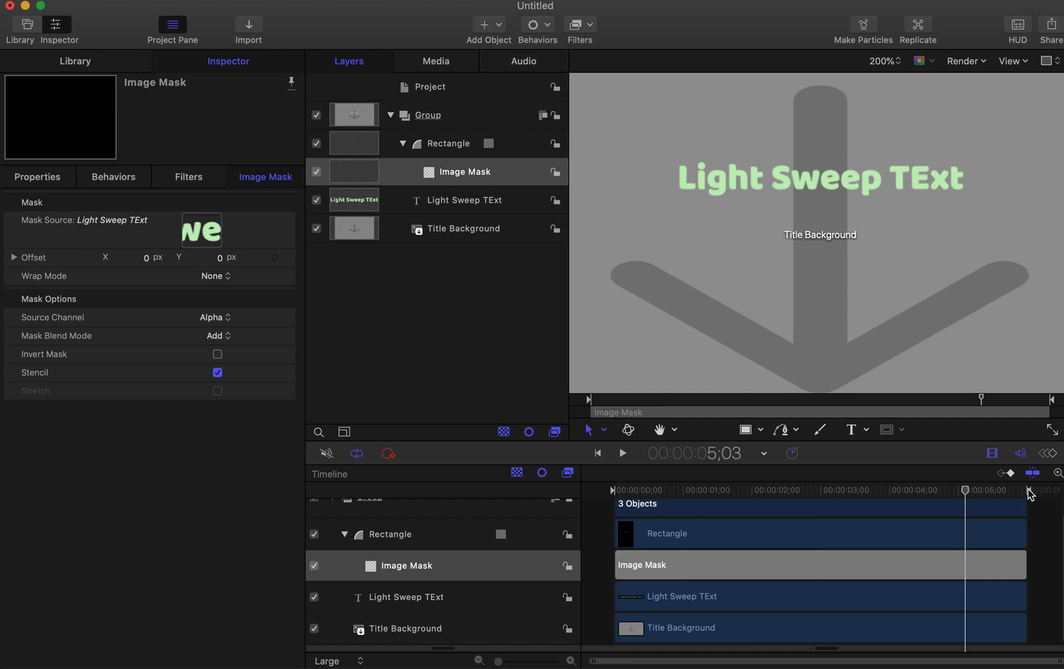
{"action": "left_click_drag", "start_coordinate": [1027, 490], "coordinate": [773, 490]}
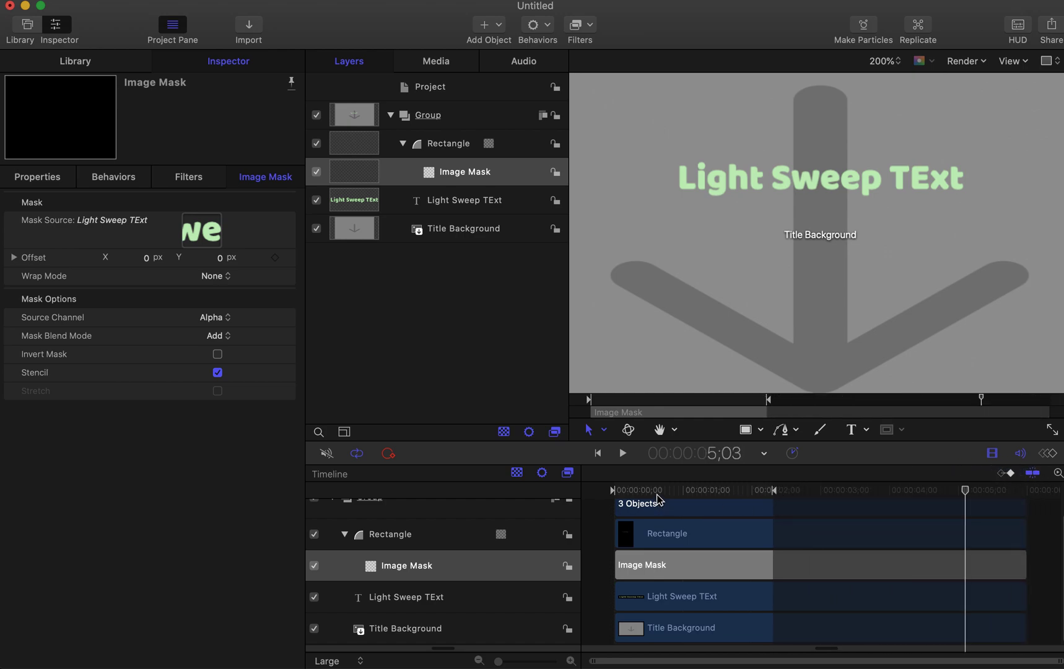
{"action": "left_click", "coordinate": [655, 491]}
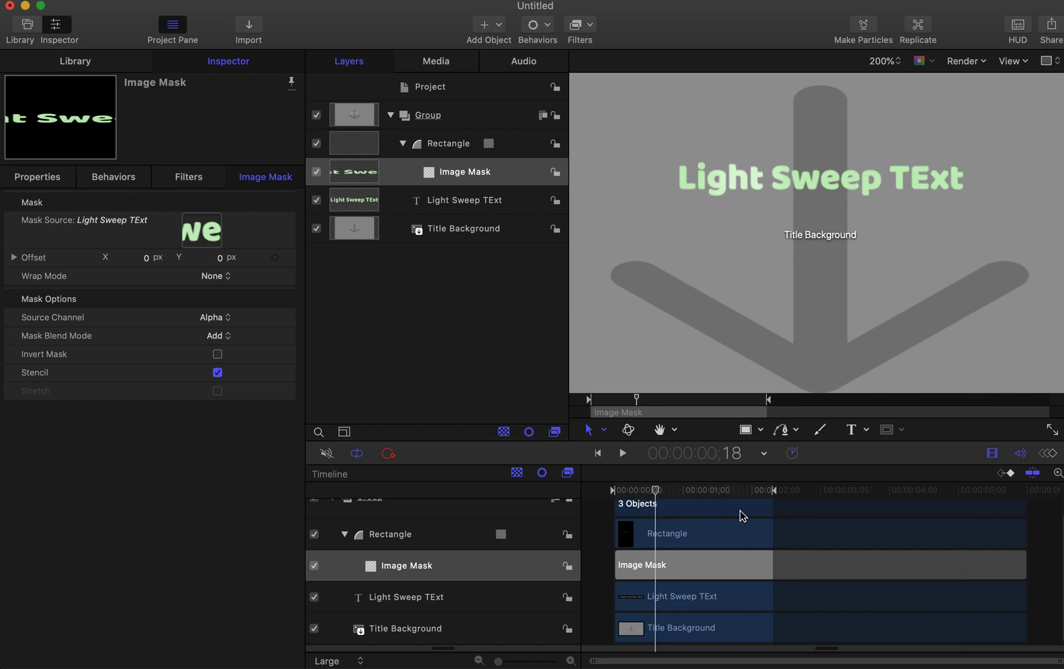
{"action": "key", "text": "space"}
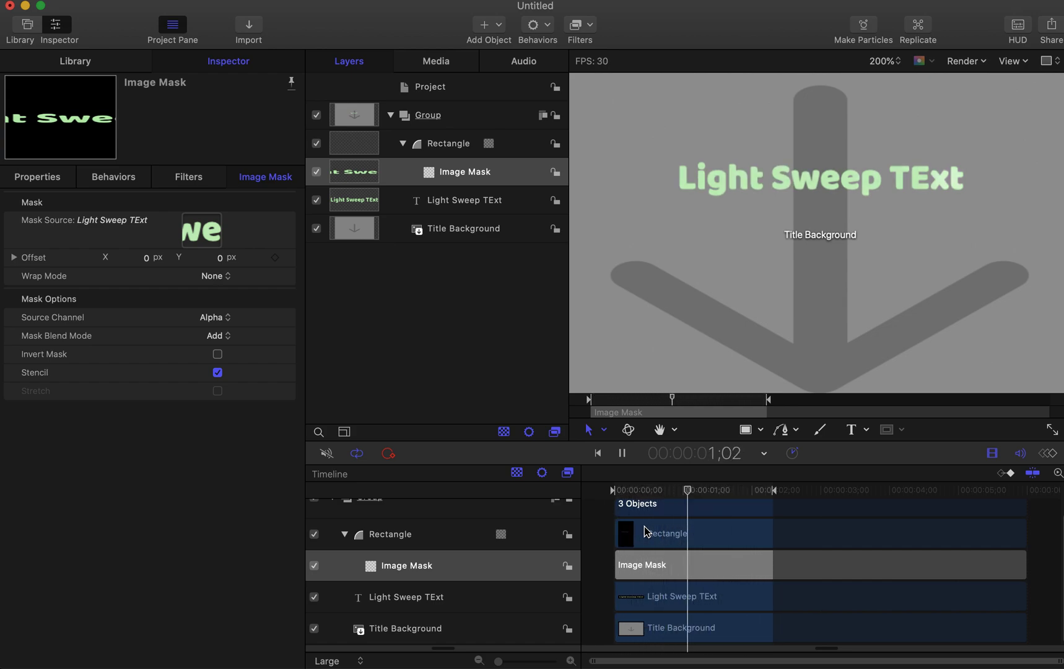
{"action": "key", "text": "space"}
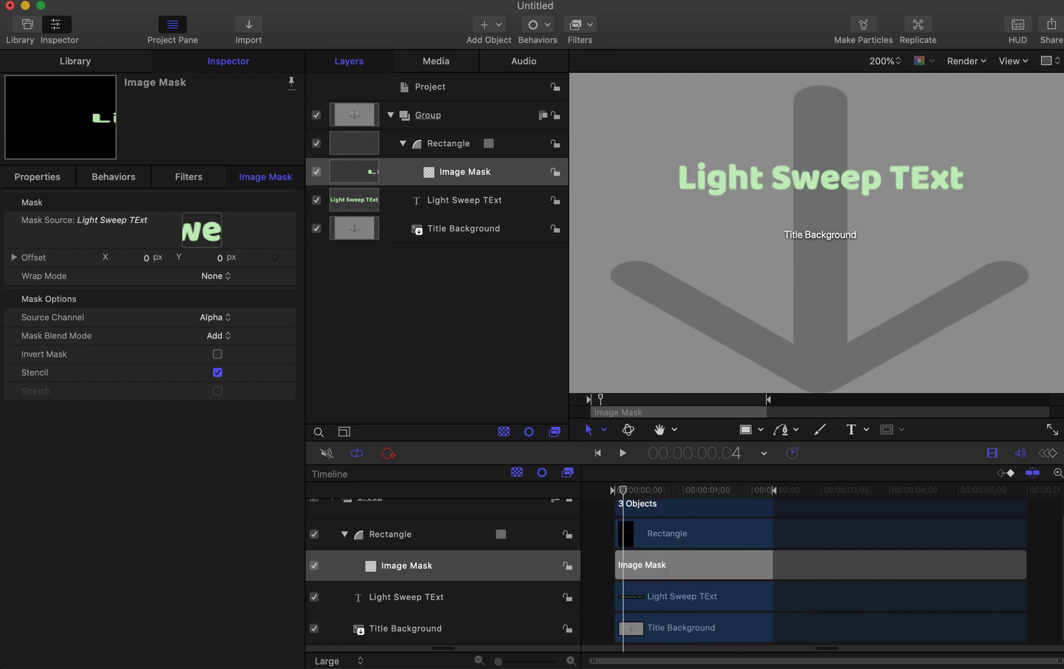
Play the masked light sweep again, stopping at 00:00:02;00.
{"action": "left_click", "coordinate": [204, 0]}
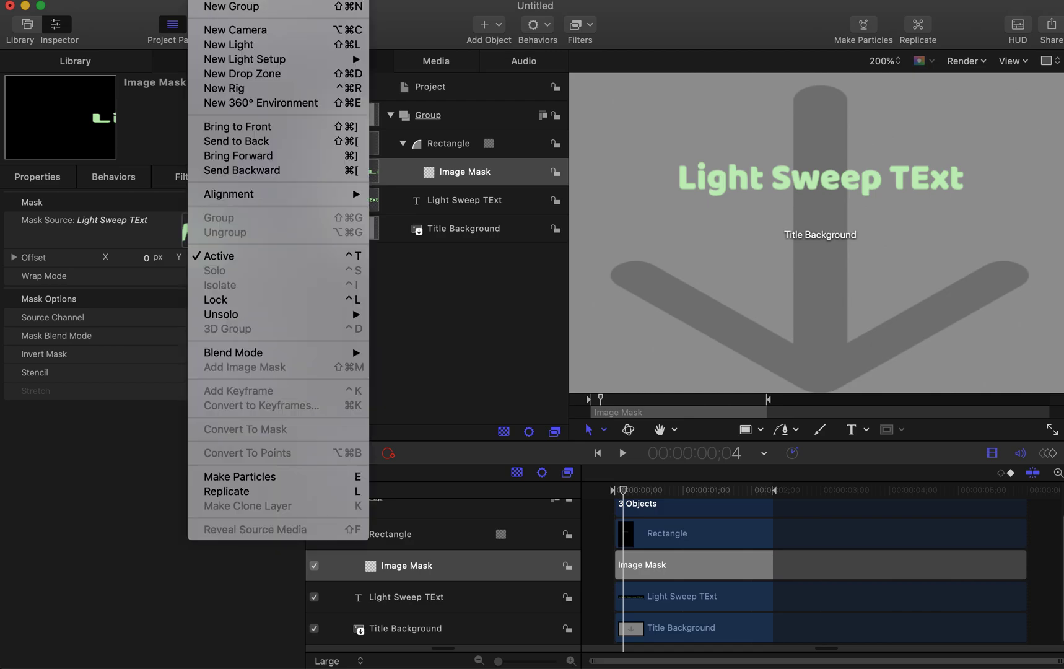
{"action": "mouse_move", "coordinate": [166, 0]}
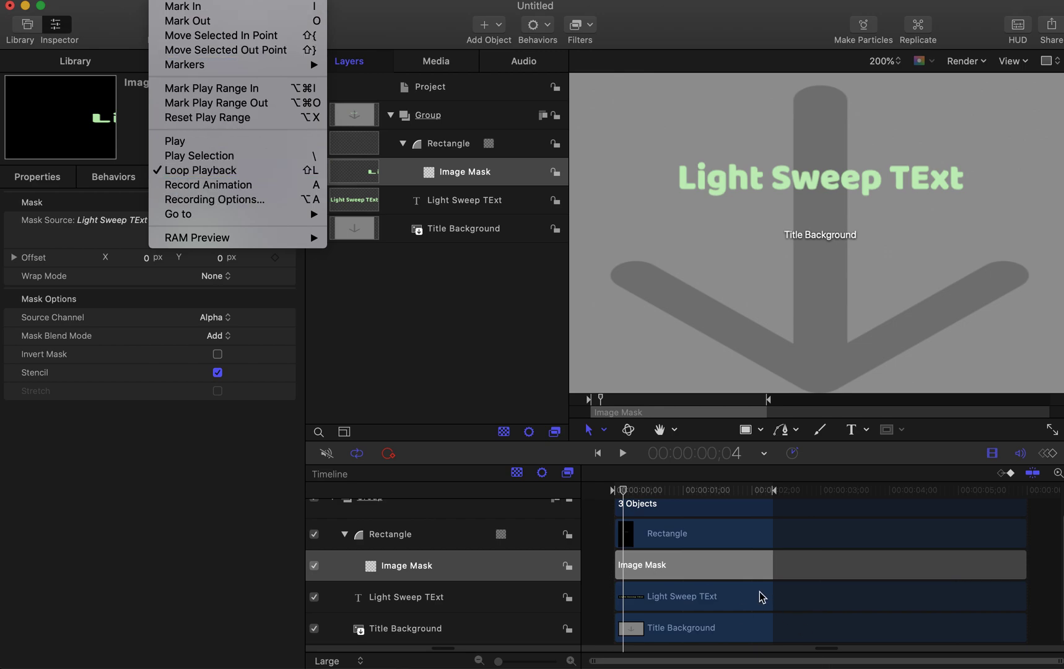
{"action": "left_click", "coordinate": [666, 490]}
{"action": "key", "text": "space"}
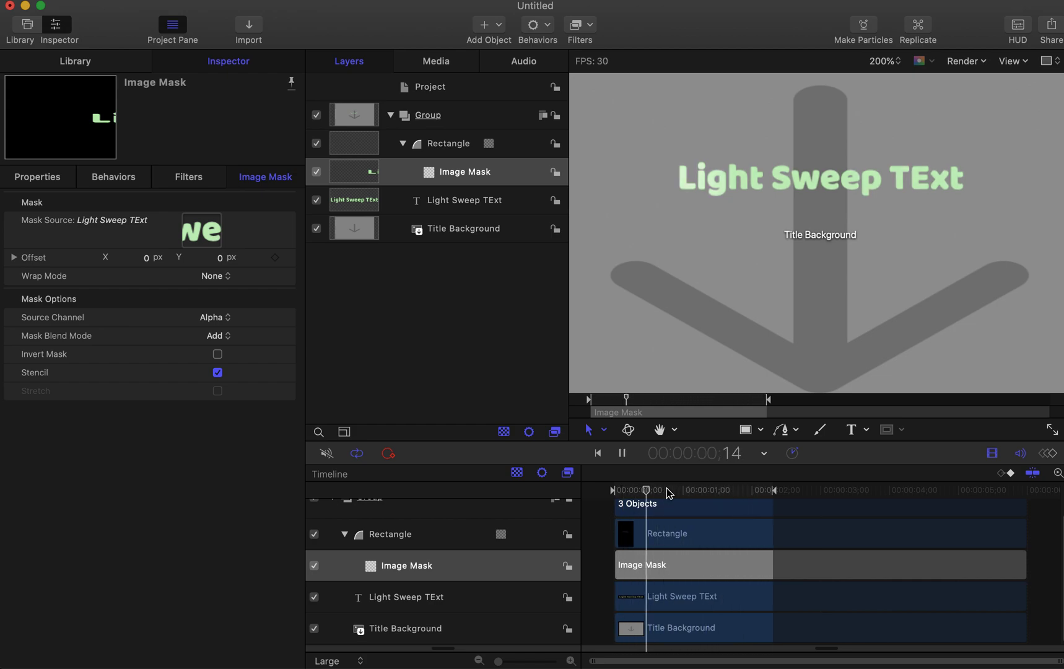
{"action": "key", "text": "space"}
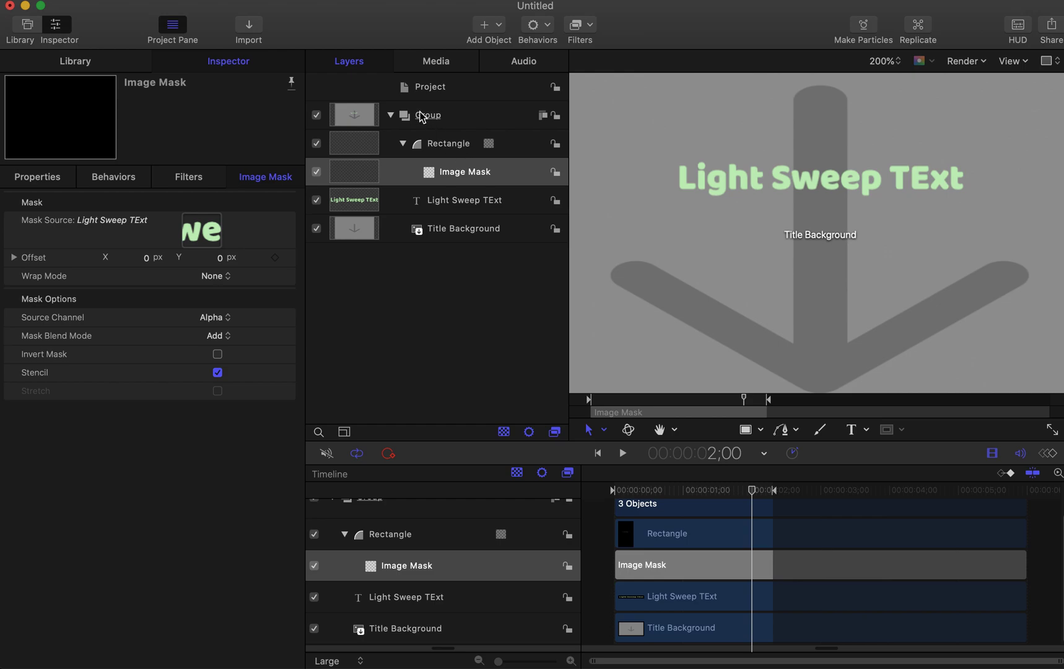
Show the Rectangle's Position X, Y and Z keyframes in the Keyframe Editor.
{"action": "left_click", "coordinate": [461, 145]}
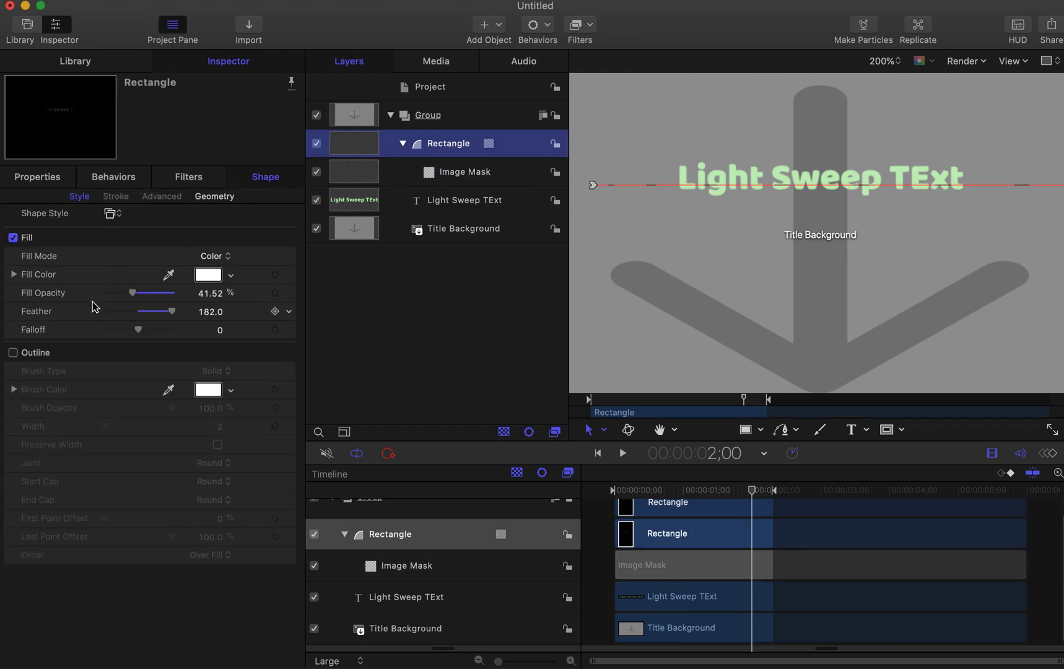
{"action": "left_click", "coordinate": [37, 178]}
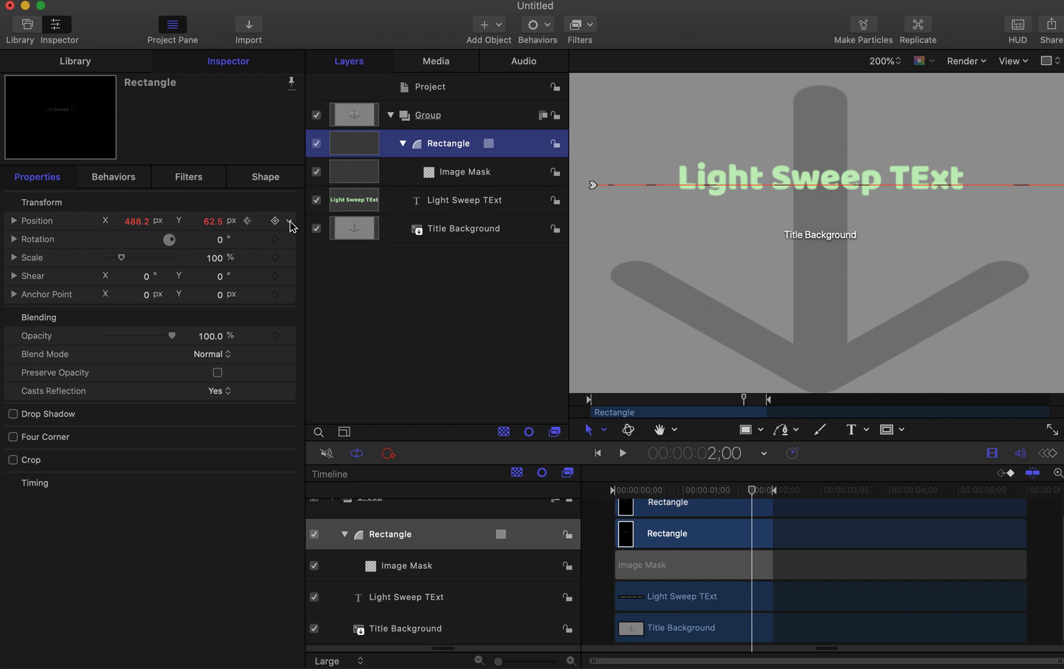
{"action": "left_click", "coordinate": [289, 221]}
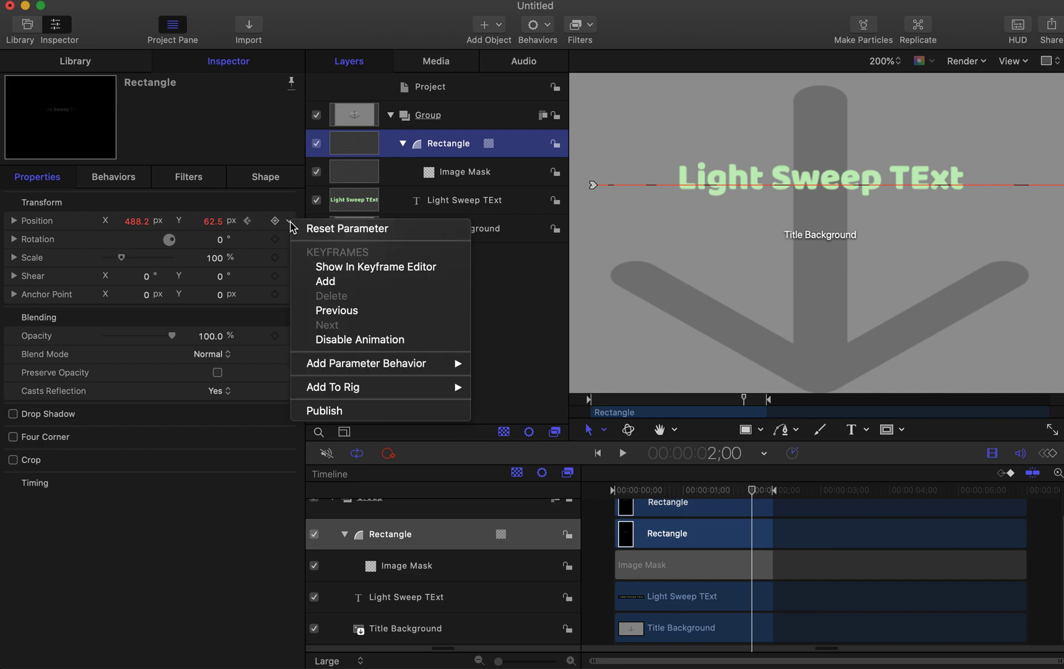
{"action": "left_click", "coordinate": [314, 267]}
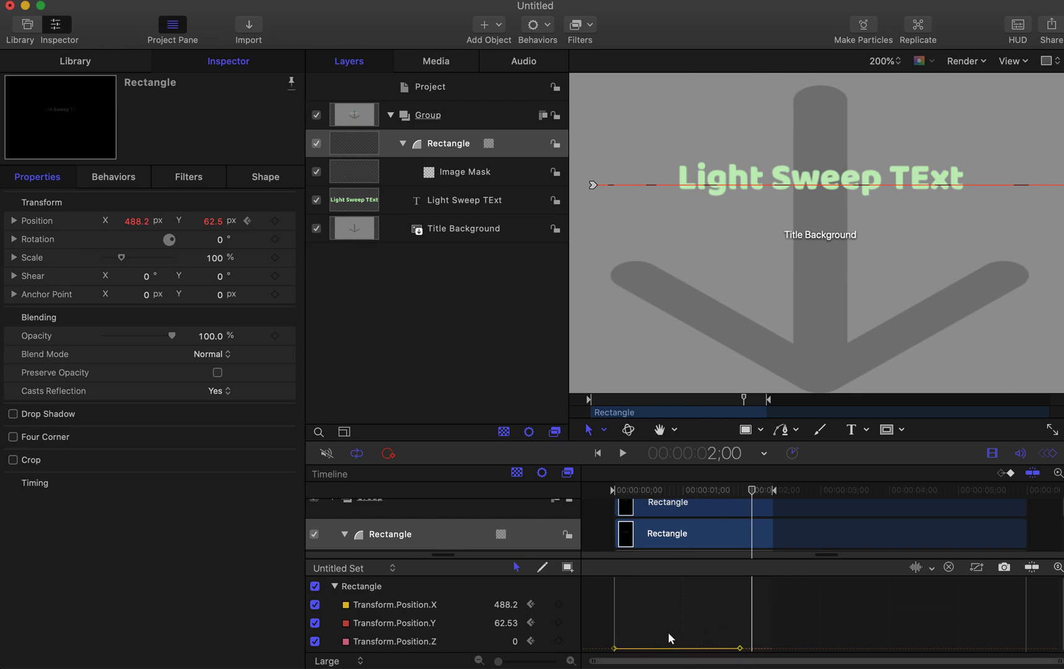
Clear the Rectangle's Position curves from the Keyframe Editor.
{"action": "scroll", "coordinate": [668, 635], "scroll_direction": "down", "scroll_amount": 2}
{"action": "left_click", "coordinate": [949, 567]}
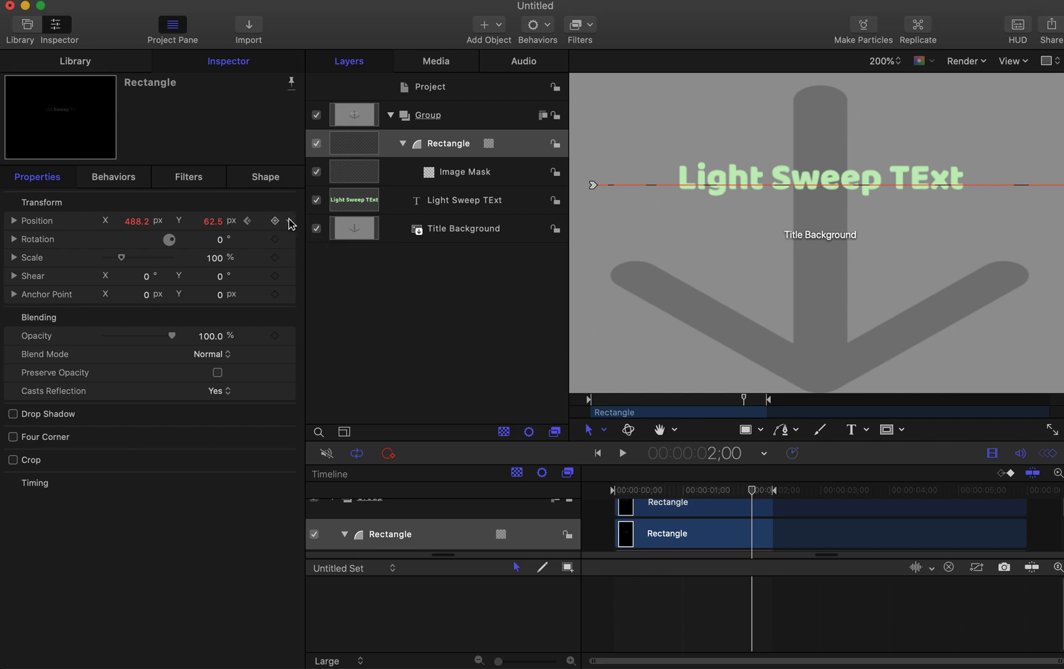
{"action": "left_click", "coordinate": [290, 222]}
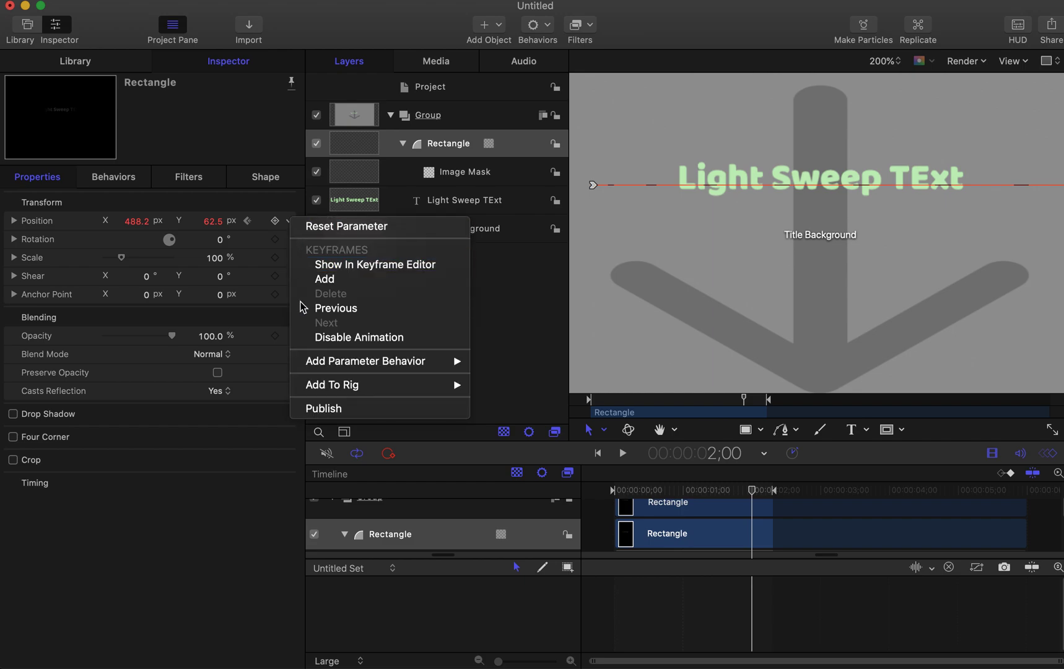
Show the Rectangle's Position curves in the Keyframe Editor, fitted and zoomed out.
{"action": "mouse_move", "coordinate": [312, 364]}
{"action": "left_click", "coordinate": [346, 265]}
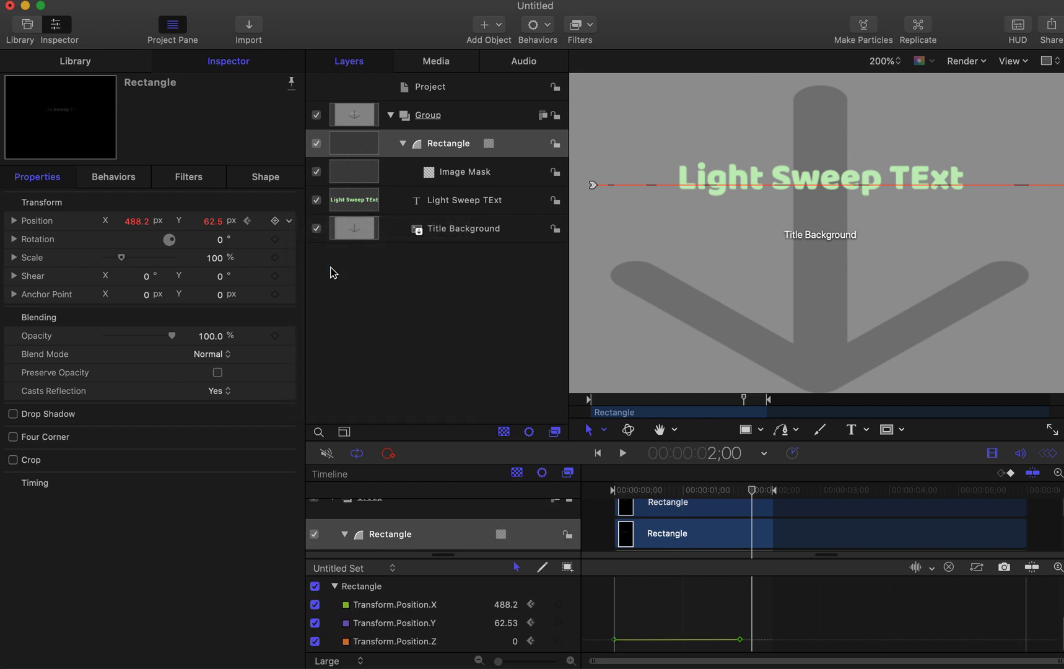
{"action": "left_click", "coordinate": [977, 568]}
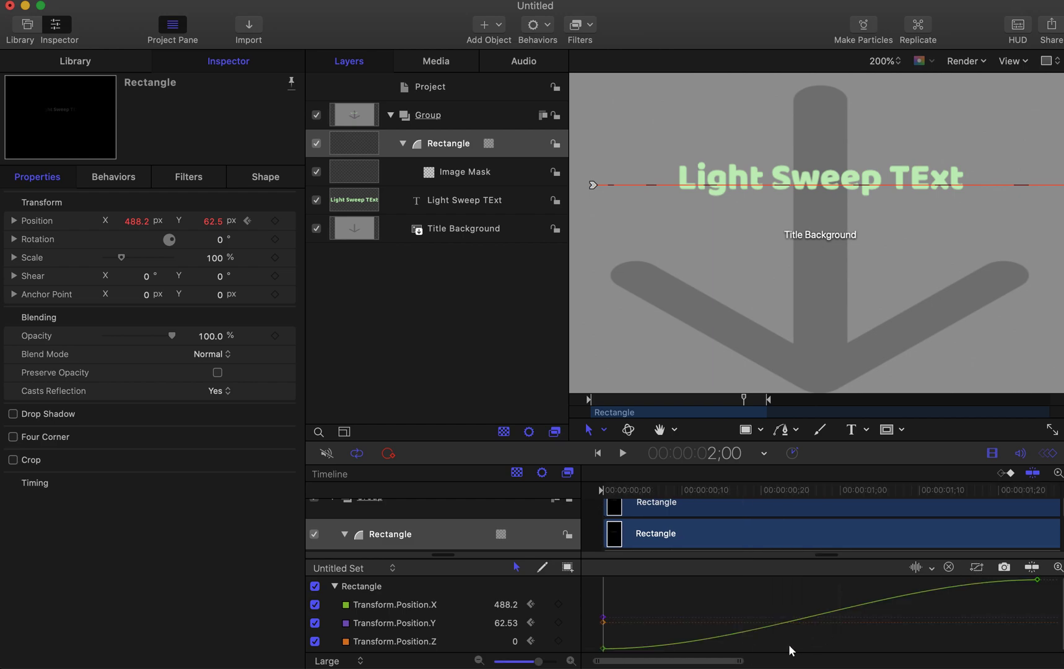
{"action": "key", "text": "super+minus"}
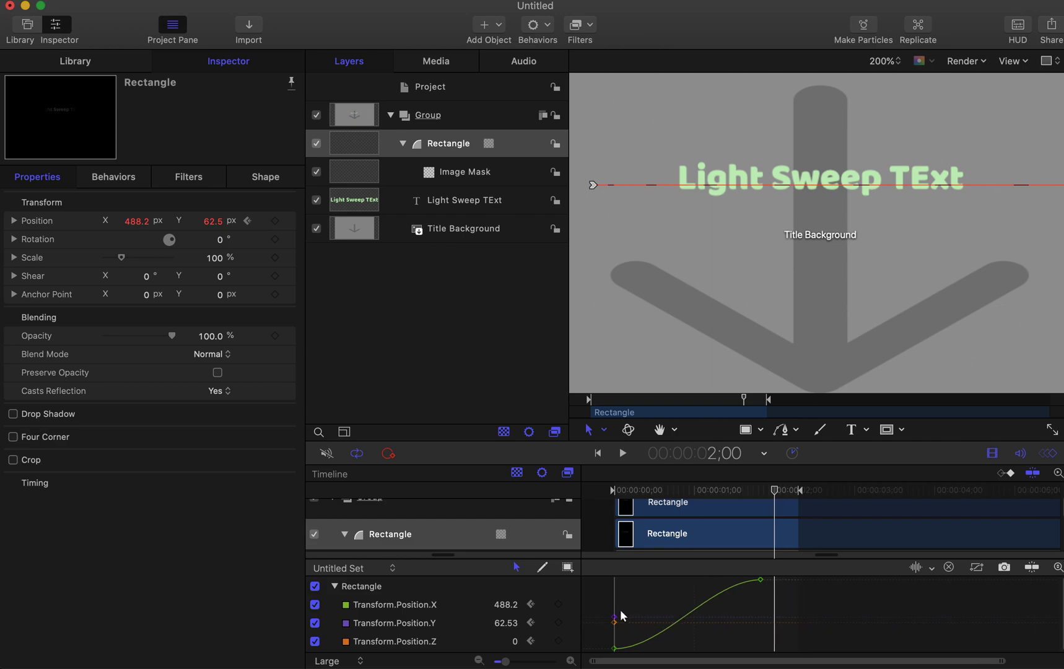
{"action": "key", "text": "super+minus"}
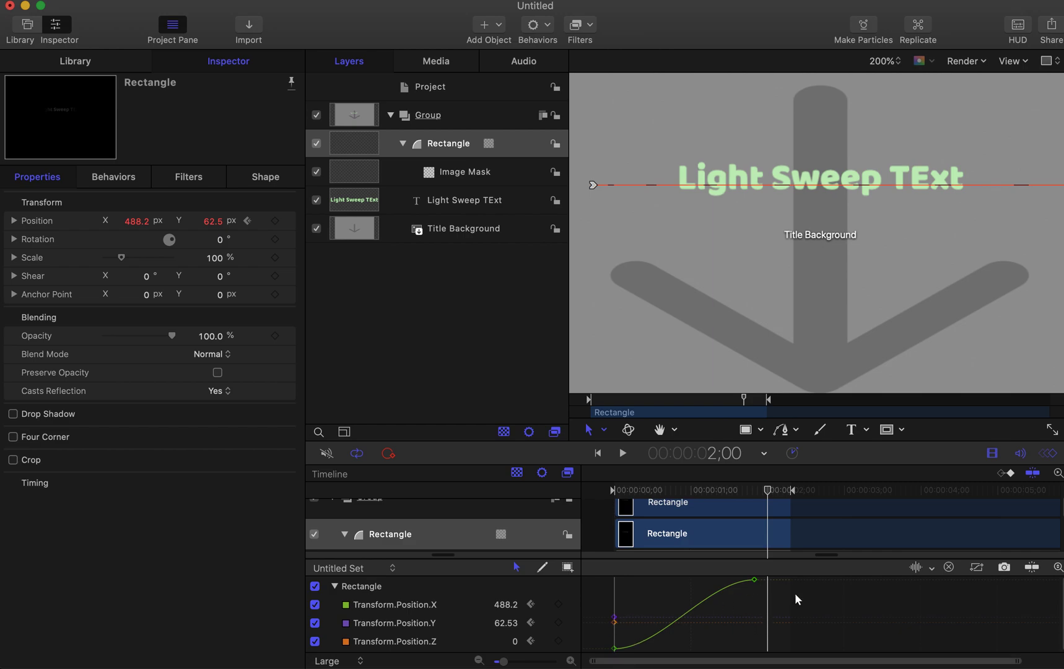
Reload the Position curves into an enlarged Keyframe Editor, framed around the full X curve up to 488.2.
{"action": "left_click", "coordinate": [949, 567]}
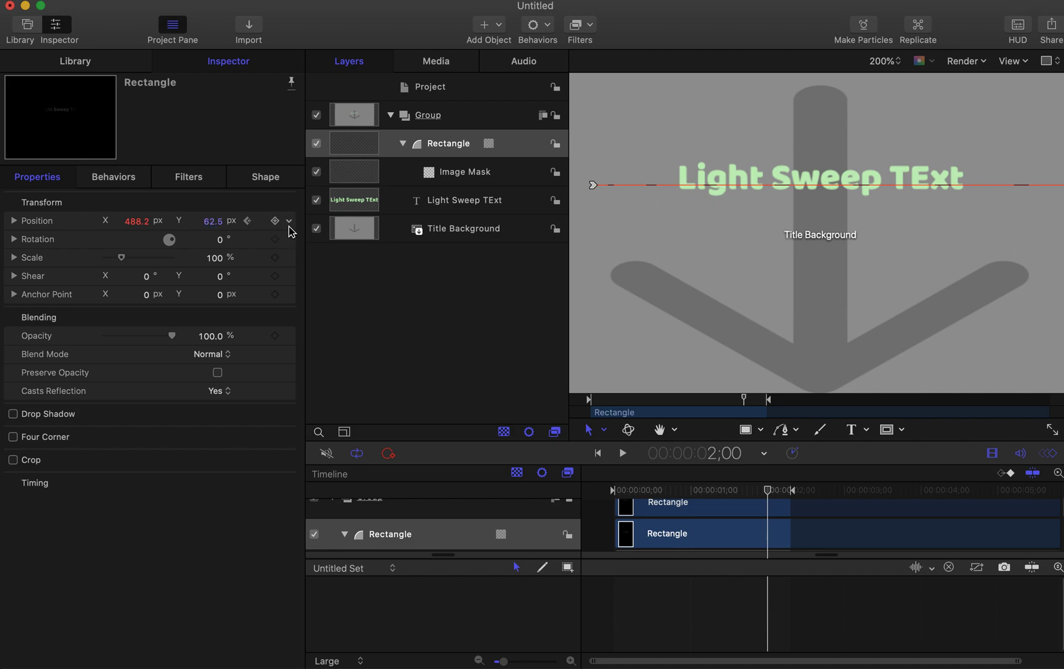
{"action": "left_click", "coordinate": [289, 221]}
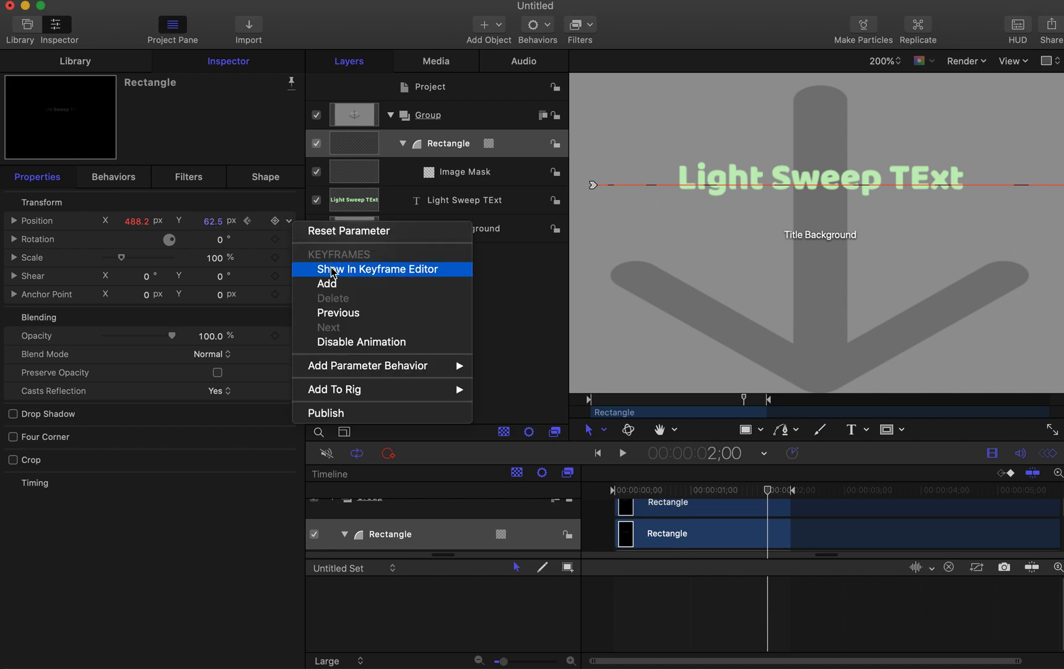
{"action": "left_click", "coordinate": [333, 270]}
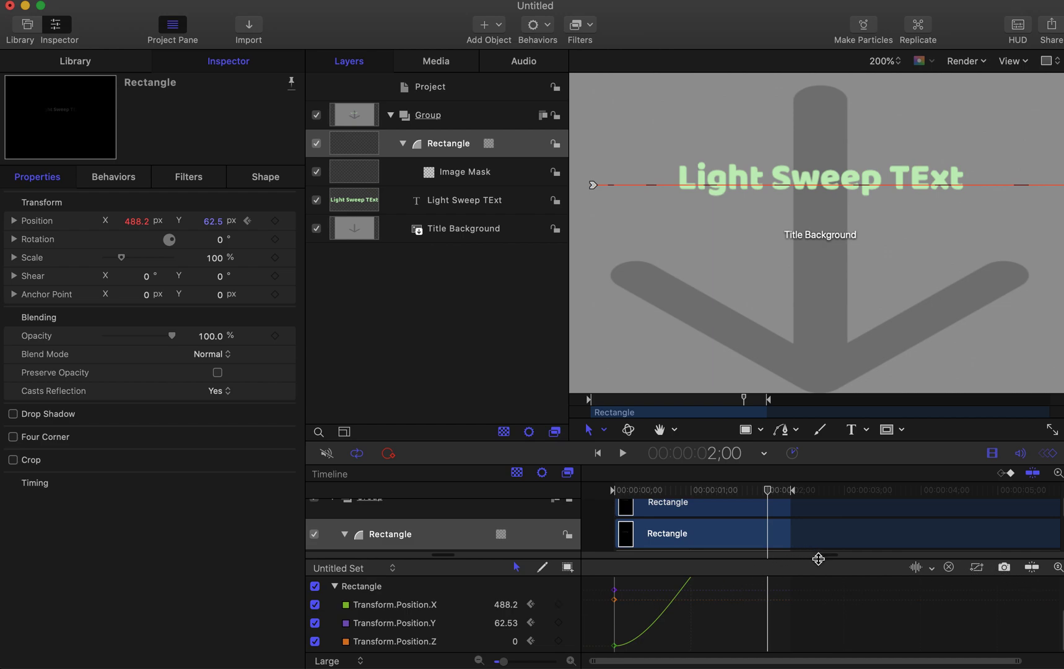
{"action": "left_click_drag", "start_coordinate": [818, 559], "coordinate": [821, 502]}
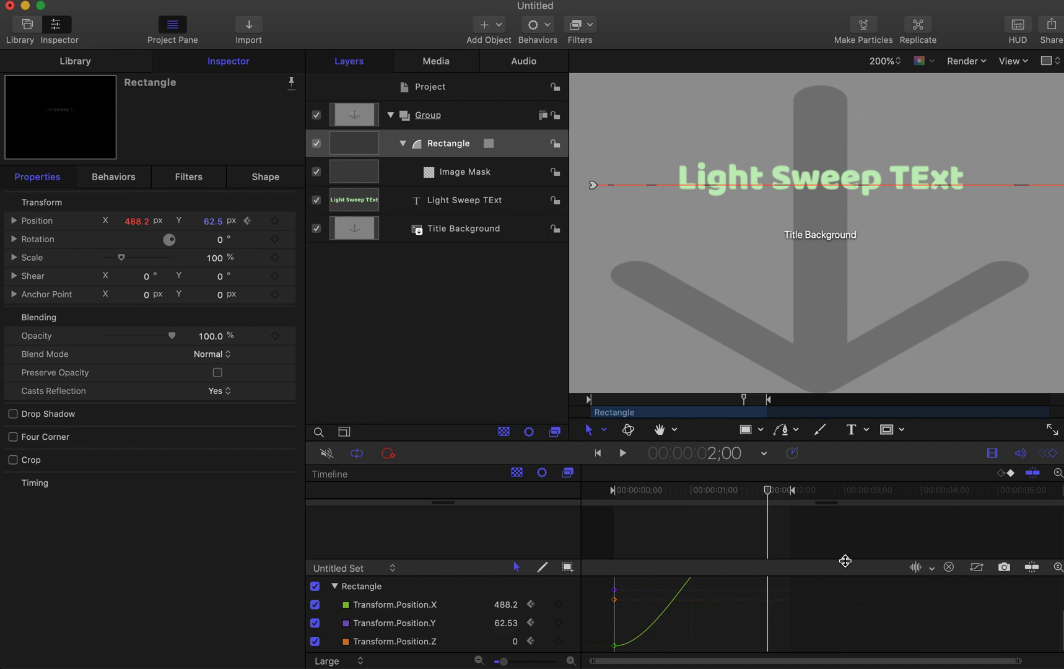
{"action": "left_click_drag", "start_coordinate": [845, 561], "coordinate": [879, 529]}
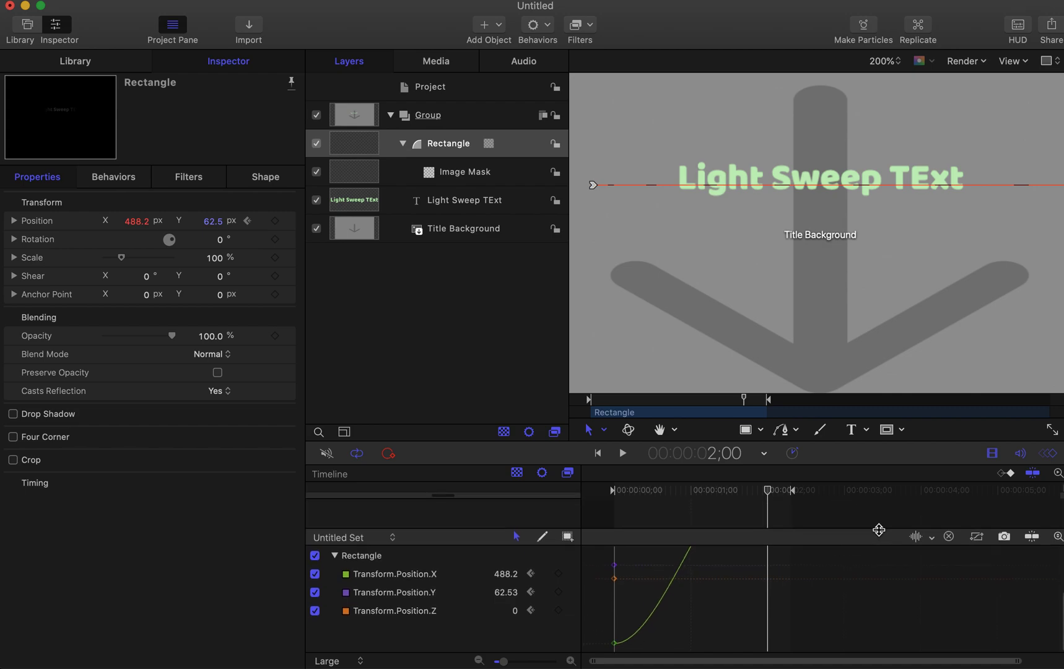
{"action": "left_click", "coordinate": [976, 538]}
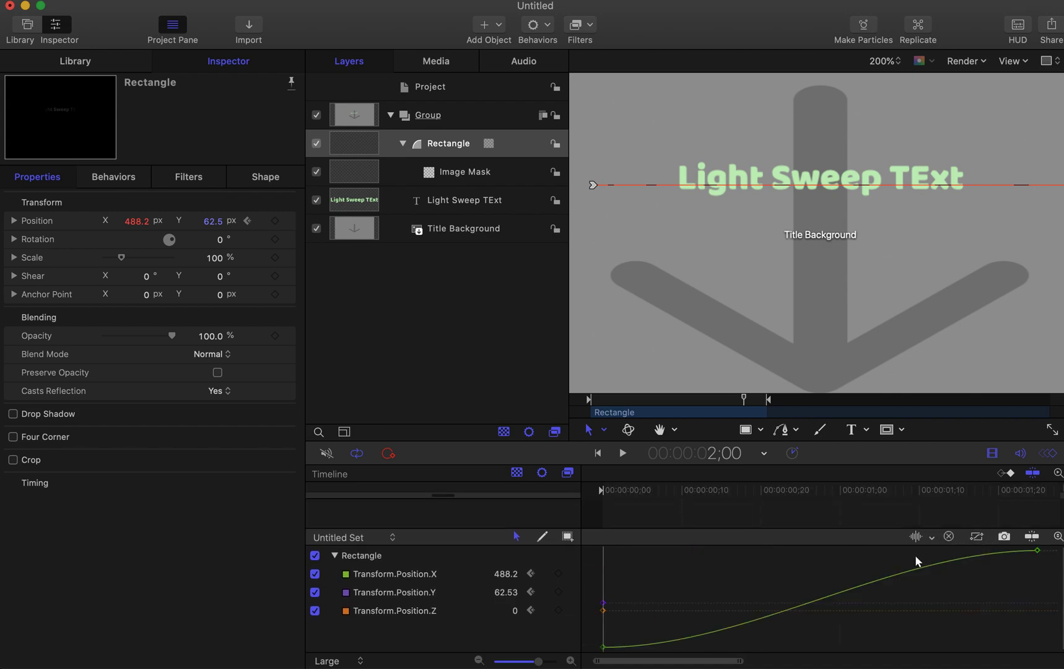
{"action": "scroll", "coordinate": [908, 560], "scroll_direction": "down", "scroll_amount": 3}
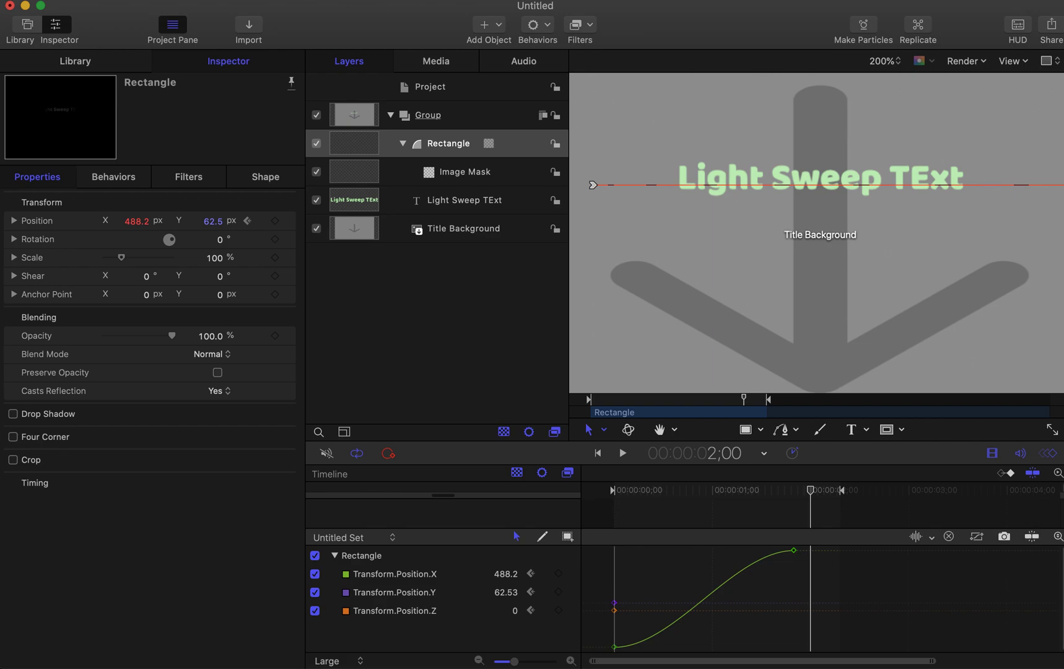
{"action": "key", "text": "super+shift+slash"}
Solo the Rectangle layer through the menu search, with a brief undo of the solo.
{"action": "type", "text": "solo"}
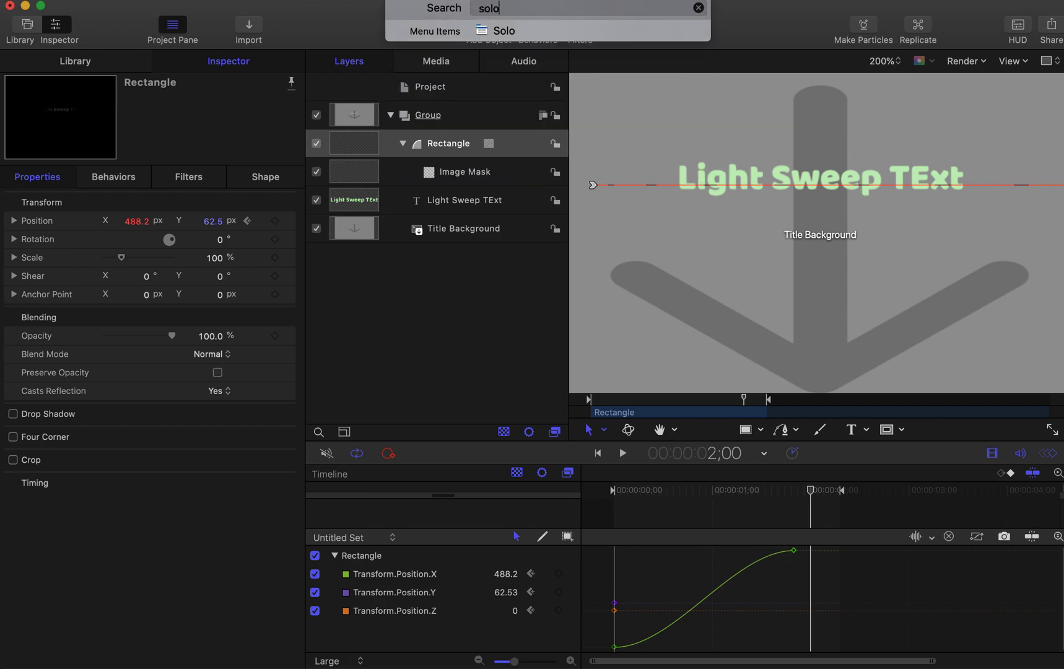
{"action": "left_click", "coordinate": [487, 31]}
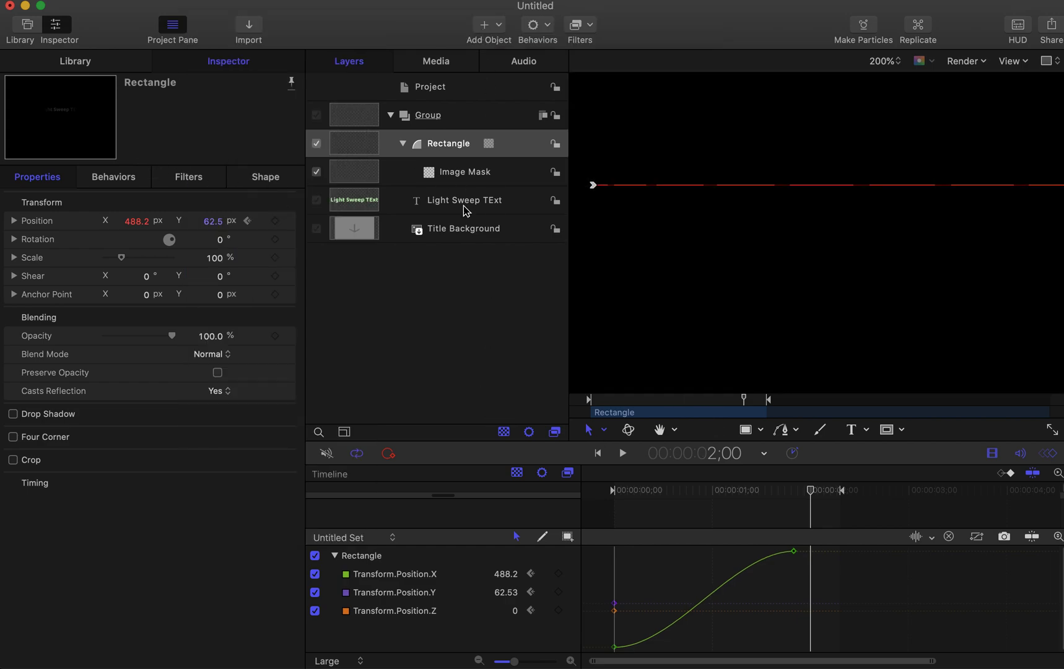
{"action": "left_click", "coordinate": [288, 223]}
{"action": "key", "text": "Escape"}
{"action": "key", "text": "super+shift+slash"}
{"action": "key", "text": "Down"}
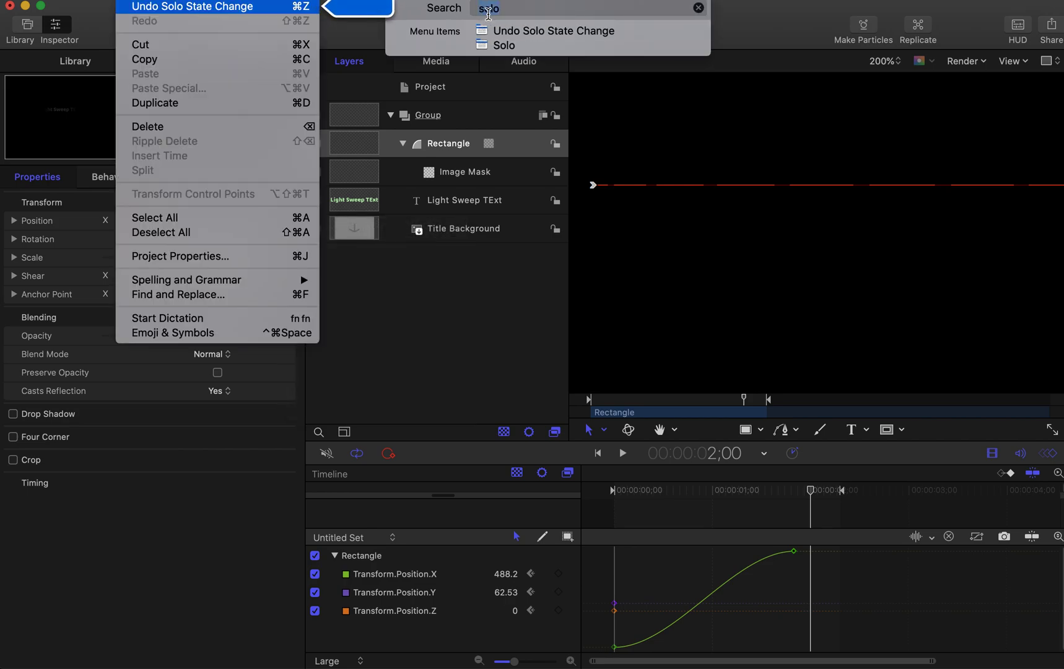
{"action": "key", "text": "Return"}
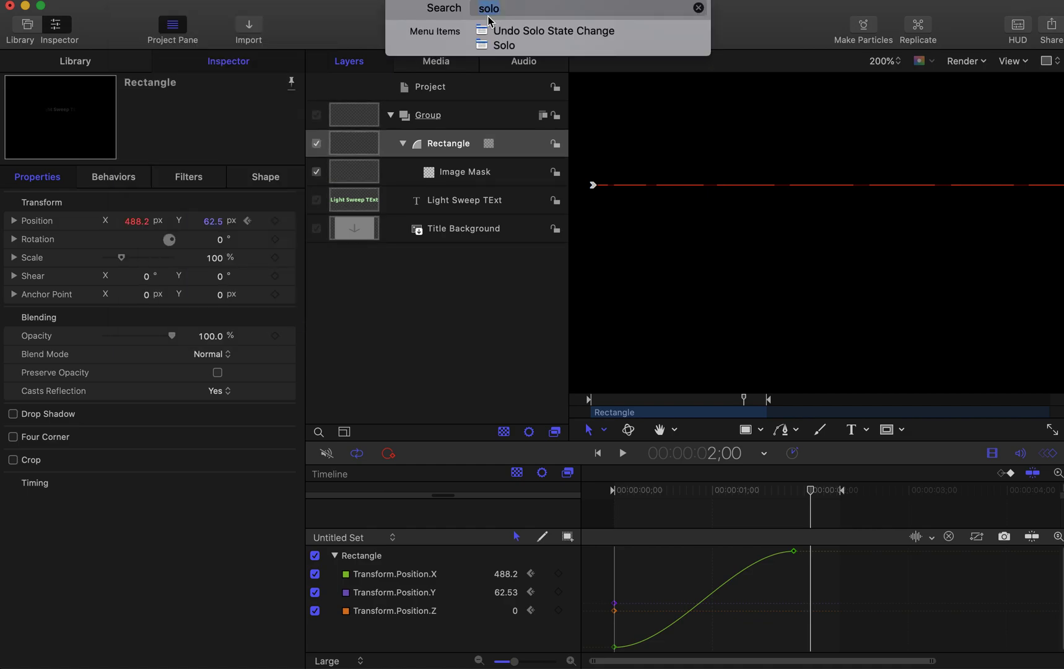
Keep the Rectangle soloed and play its sweep from the start.
{"action": "mouse_move", "coordinate": [498, 47]}
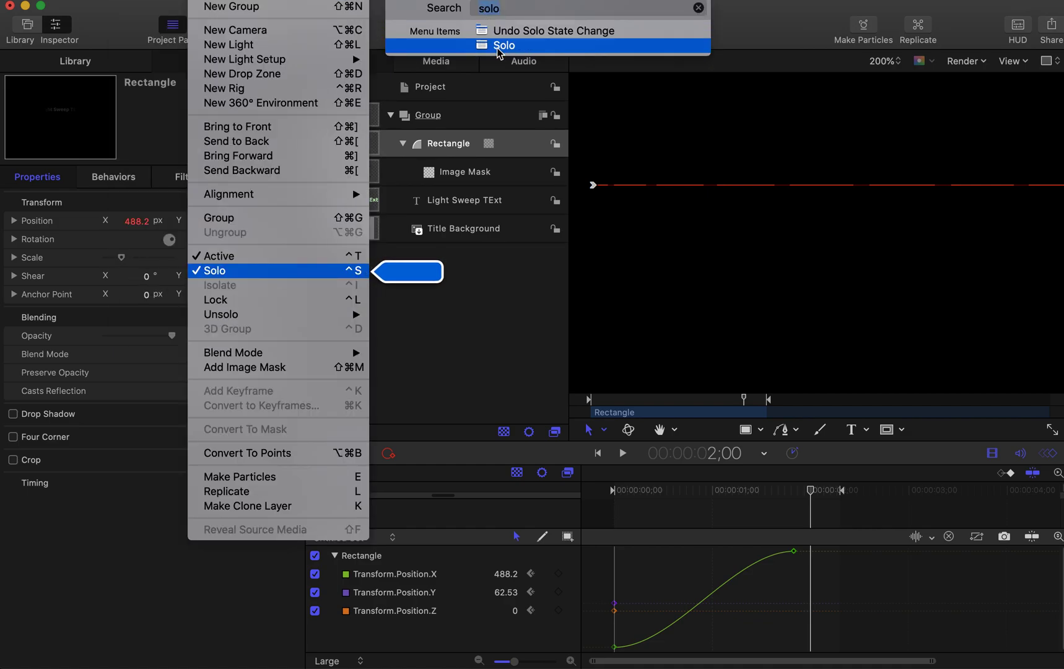
{"action": "left_click", "coordinate": [696, 489]}
{"action": "left_click_drag", "start_coordinate": [712, 489], "coordinate": [534, 494]}
{"action": "key", "text": "space"}
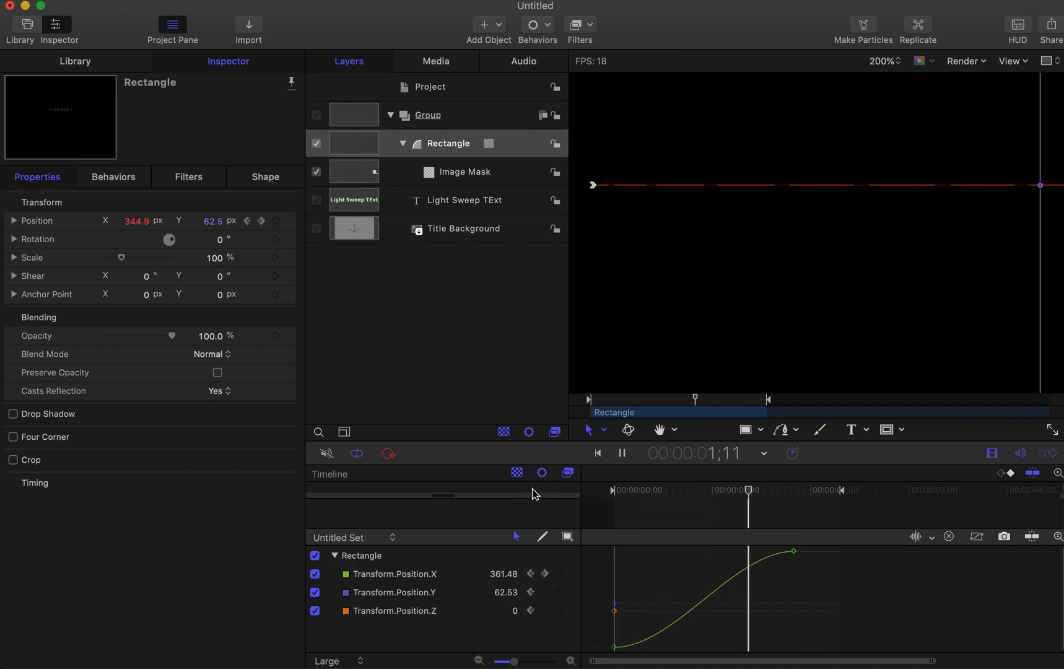
Drag the Transform.Position.X end keyframe so it settles at 481.04 at 1;27.
{"action": "key", "text": "space"}
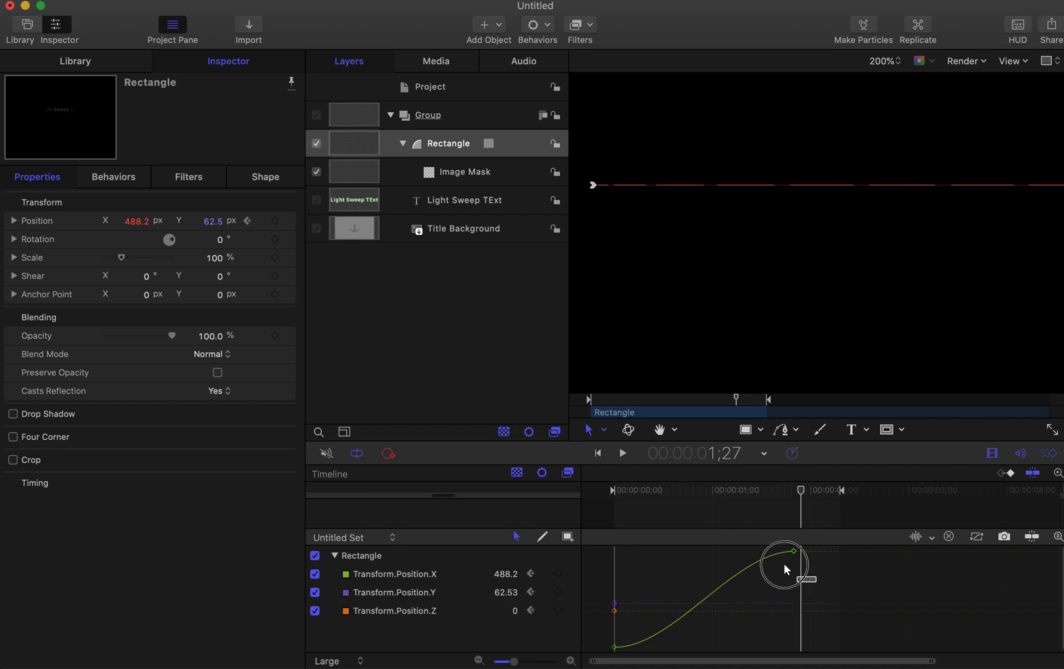
{"action": "left_click", "coordinate": [784, 569]}
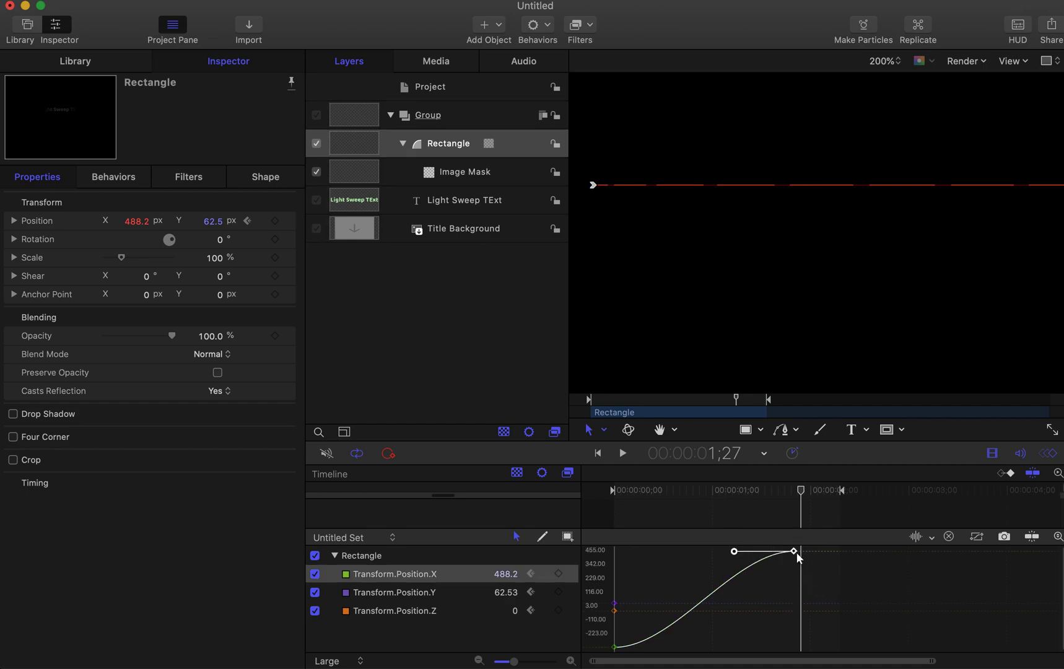
{"action": "left_click", "coordinate": [746, 564]}
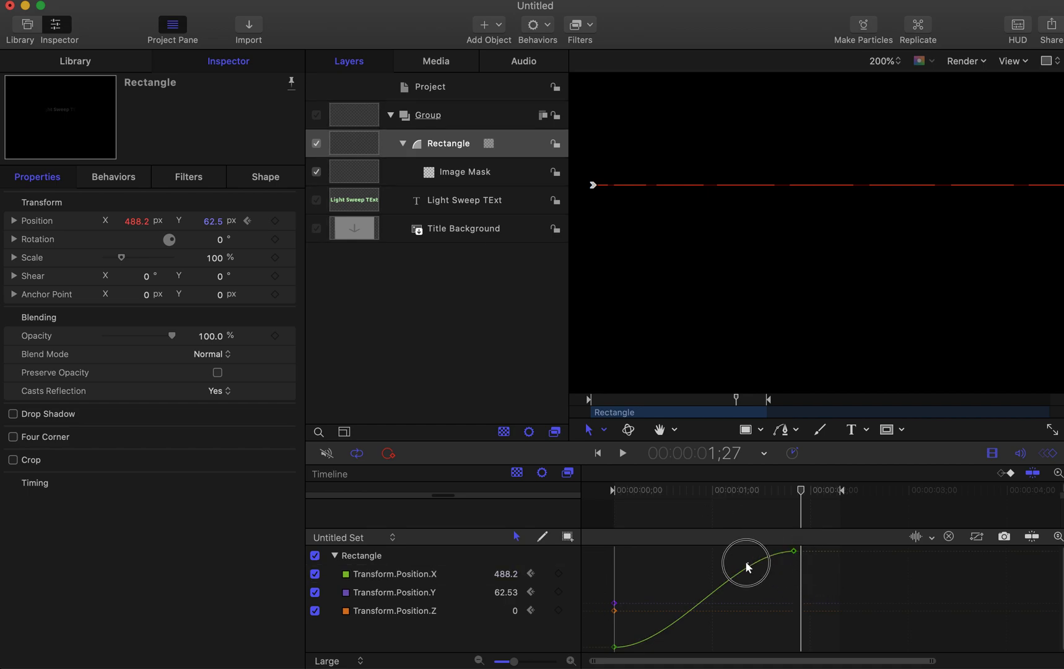
{"action": "left_click", "coordinate": [765, 554]}
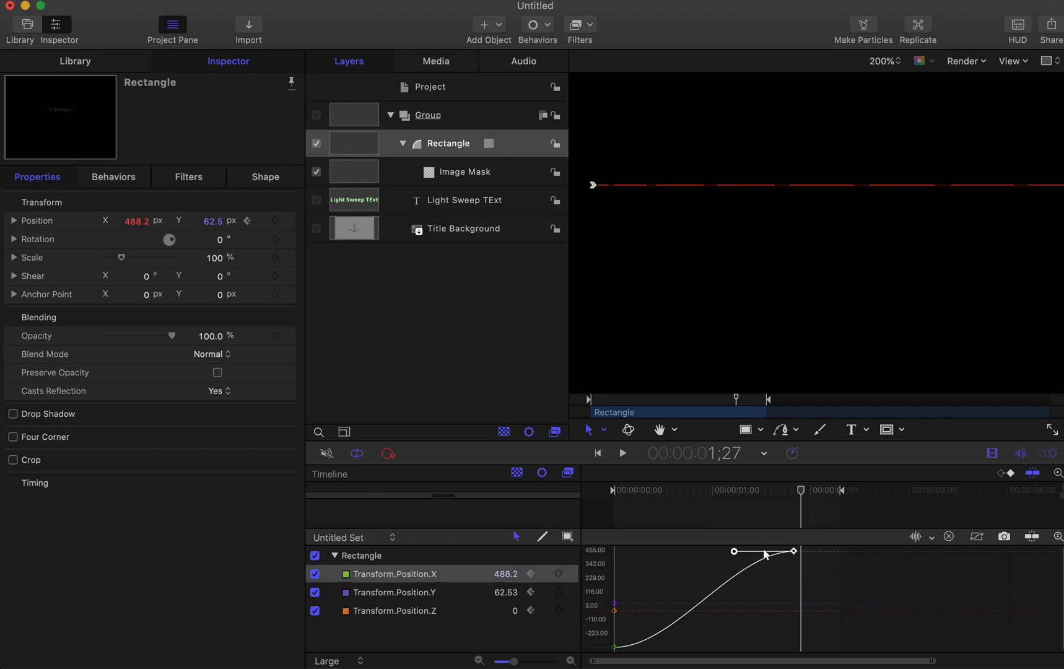
{"action": "left_click_drag", "start_coordinate": [821, 583], "coordinate": [776, 545]}
{"action": "mouse_move", "coordinate": [796, 556]}
{"action": "left_mouse_down"}
{"action": "mouse_move", "coordinate": [753, 553]}
{"action": "mouse_move", "coordinate": [753, 593]}
{"action": "mouse_move", "coordinate": [794, 561]}
{"action": "left_mouse_up"}
{"action": "key", "text": "super+z"}
{"action": "left_click", "coordinate": [793, 551]}
{"action": "mouse_move", "coordinate": [796, 553]}
{"action": "left_mouse_down"}
{"action": "mouse_move", "coordinate": [793, 595]}
{"action": "mouse_move", "coordinate": [794, 562]}
{"action": "left_mouse_up"}
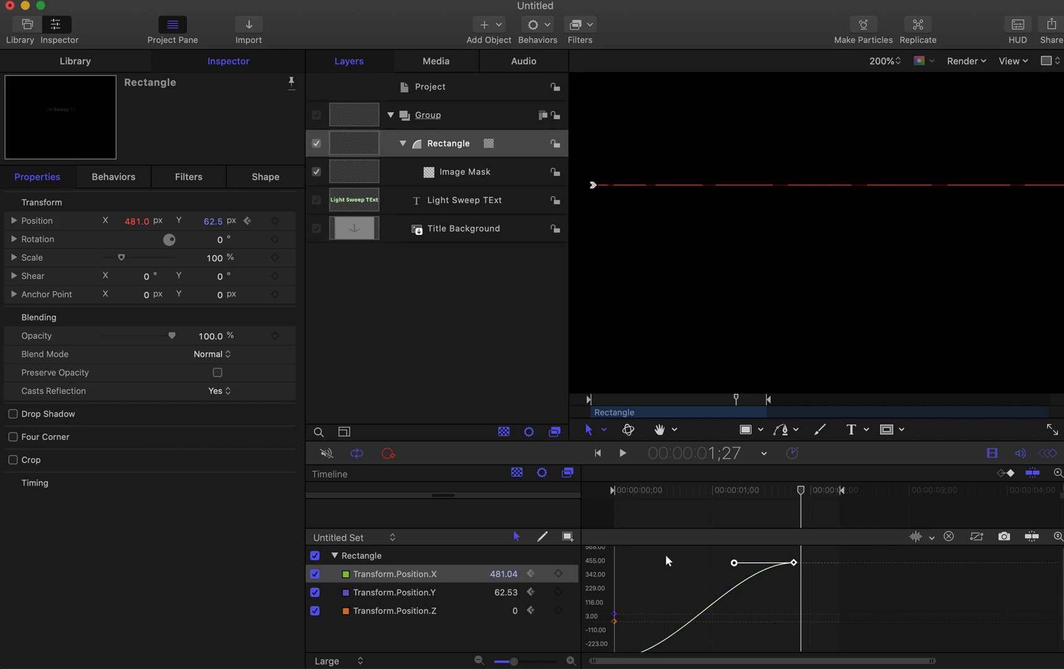
Lower the Position.X end keyframe to 445 and move it earlier in time.
{"action": "left_click", "coordinate": [805, 589]}
{"action": "left_click", "coordinate": [792, 563]}
{"action": "mouse_move", "coordinate": [795, 565]}
{"action": "left_mouse_down"}
{"action": "mouse_move", "coordinate": [795, 616]}
{"action": "mouse_move", "coordinate": [794, 567]}
{"action": "left_mouse_up"}
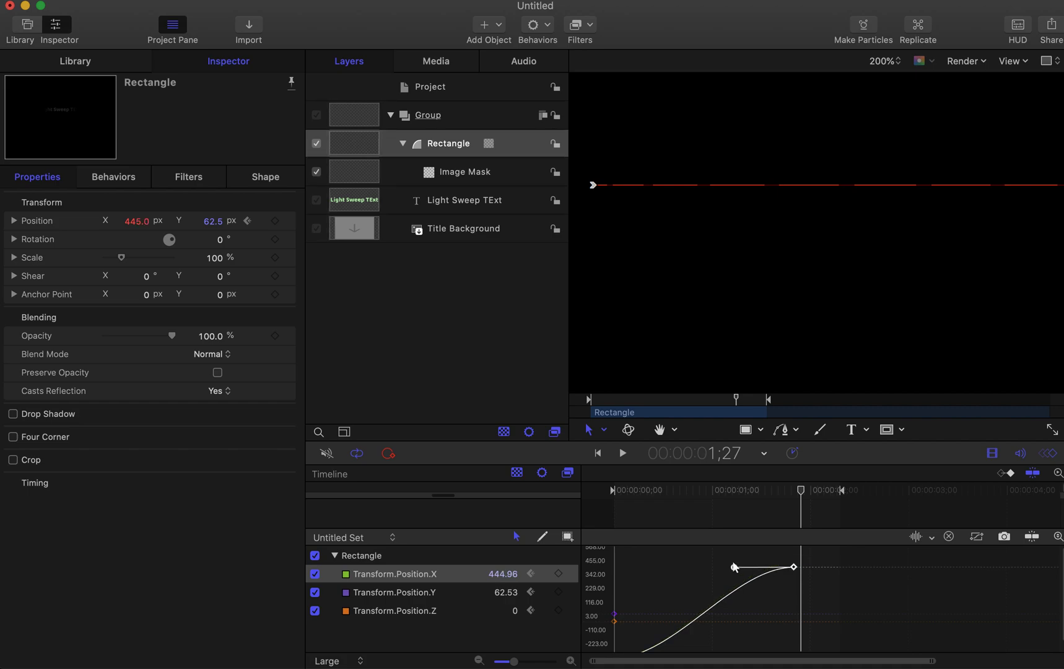
{"action": "left_click", "coordinate": [767, 567]}
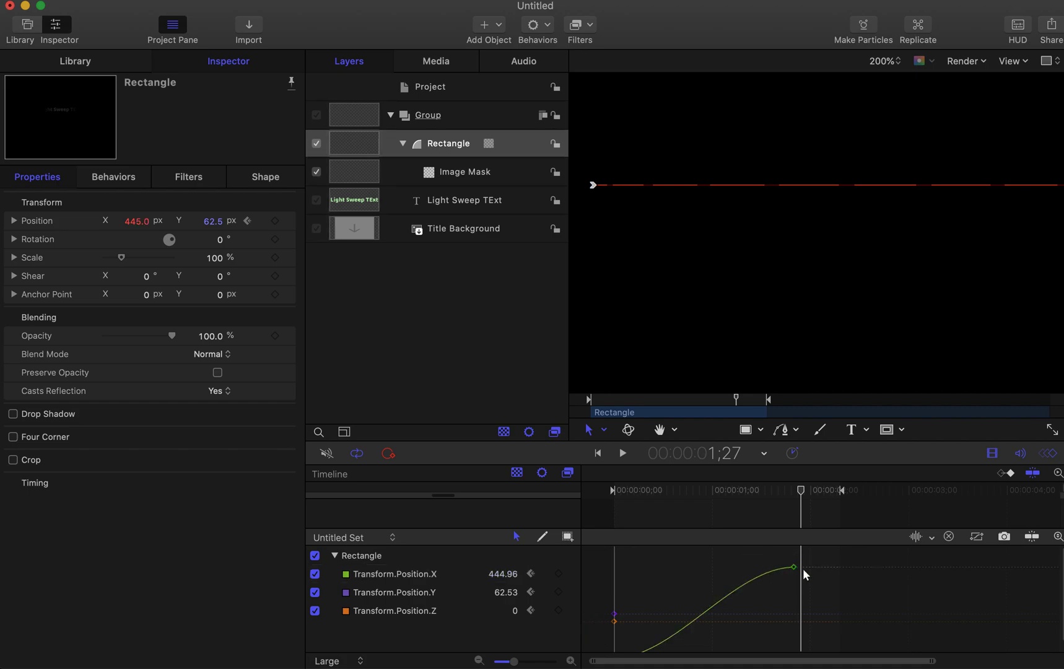
{"action": "left_click", "coordinate": [795, 567]}
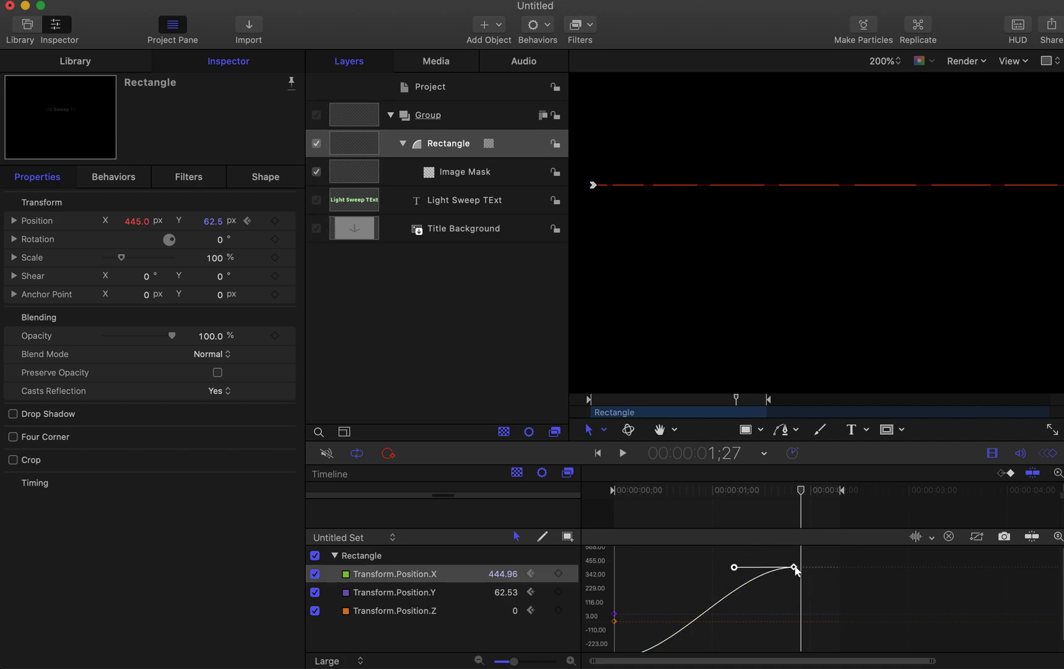
{"action": "mouse_move", "coordinate": [795, 567]}
{"action": "left_mouse_down"}
{"action": "mouse_move", "coordinate": [731, 566]}
{"action": "mouse_move", "coordinate": [827, 566]}
{"action": "mouse_move", "coordinate": [732, 566]}
{"action": "mouse_move", "coordinate": [819, 566]}
{"action": "mouse_move", "coordinate": [758, 567]}
{"action": "mouse_move", "coordinate": [784, 567]}
{"action": "left_mouse_up"}
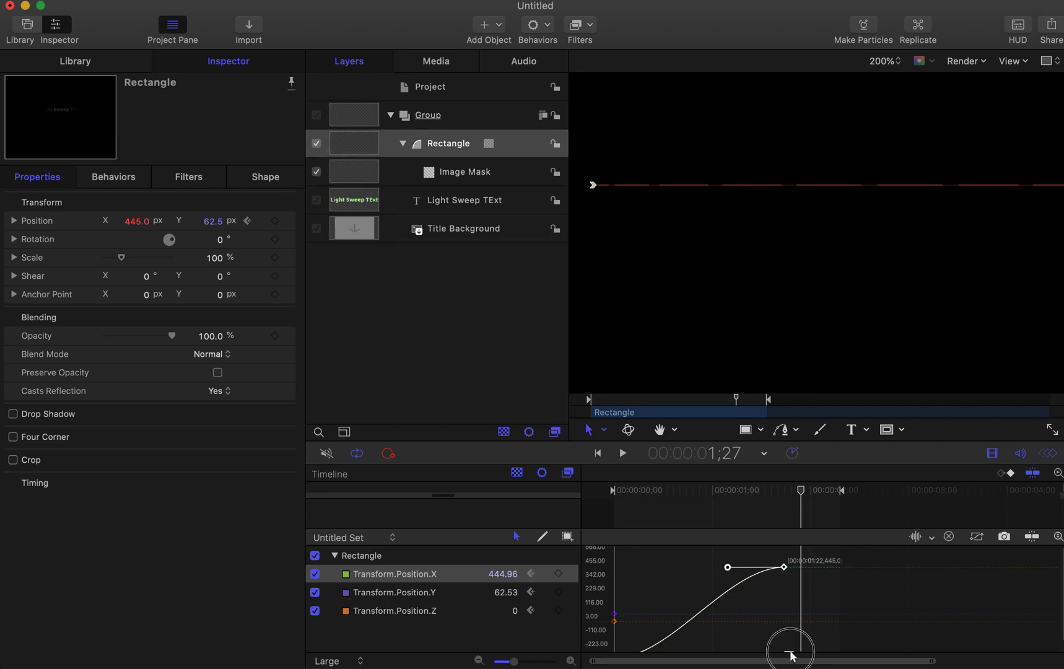
Preview the faster sweep, try an earlier keyframe shift, undo it, and reselect the keyframe.
{"action": "left_click", "coordinate": [792, 655]}
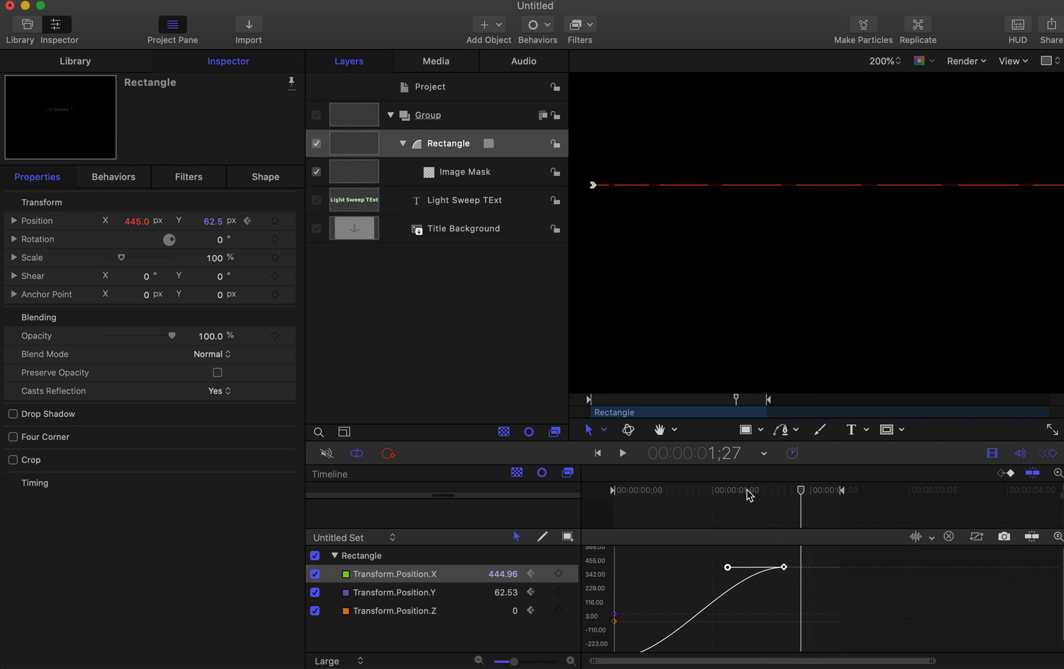
{"action": "key", "text": "space"}
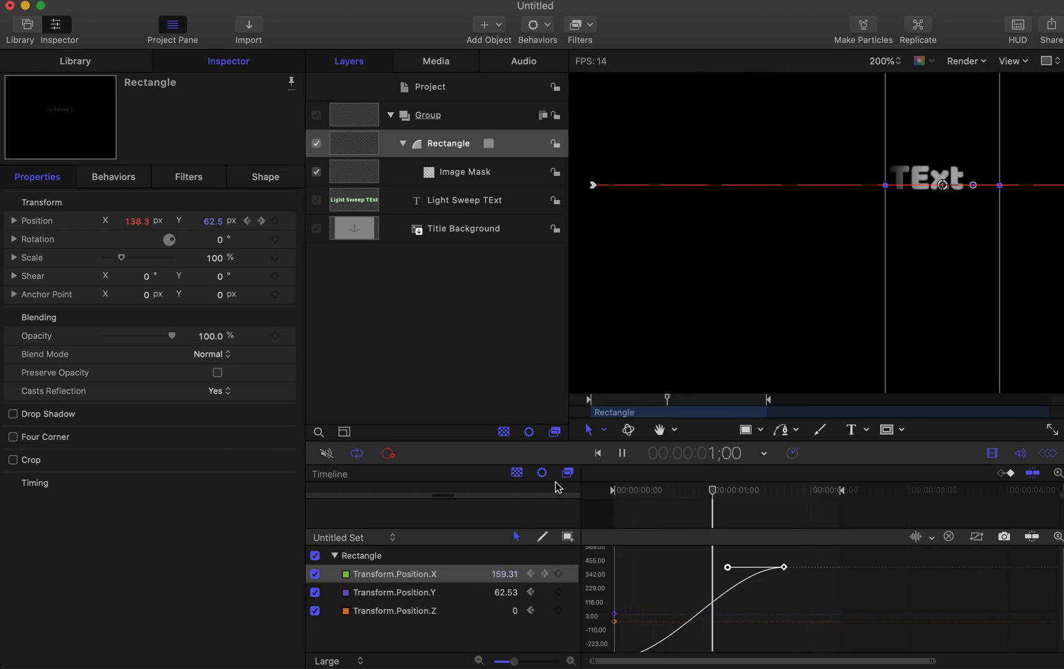
{"action": "key", "text": "space"}
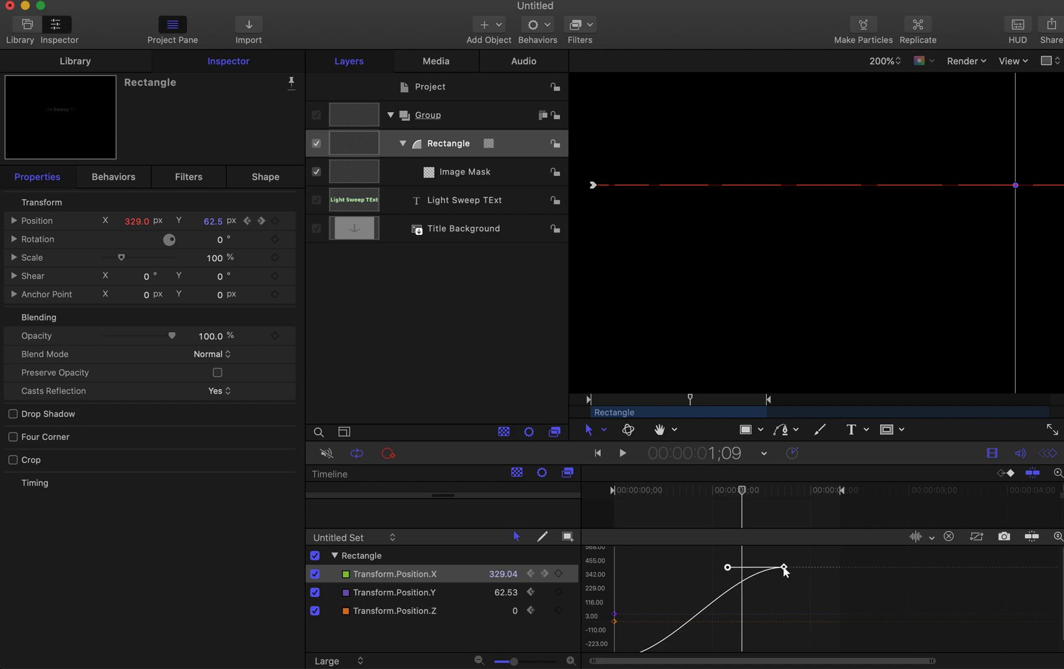
{"action": "left_click_drag", "start_coordinate": [785, 570], "coordinate": [702, 567]}
{"action": "key", "text": "super+z"}
{"action": "left_click_drag", "start_coordinate": [807, 588], "coordinate": [705, 568]}
Set the canvas zoom to 100% while the sweep plays.
{"action": "key", "text": "space"}
{"action": "key", "text": "space"}
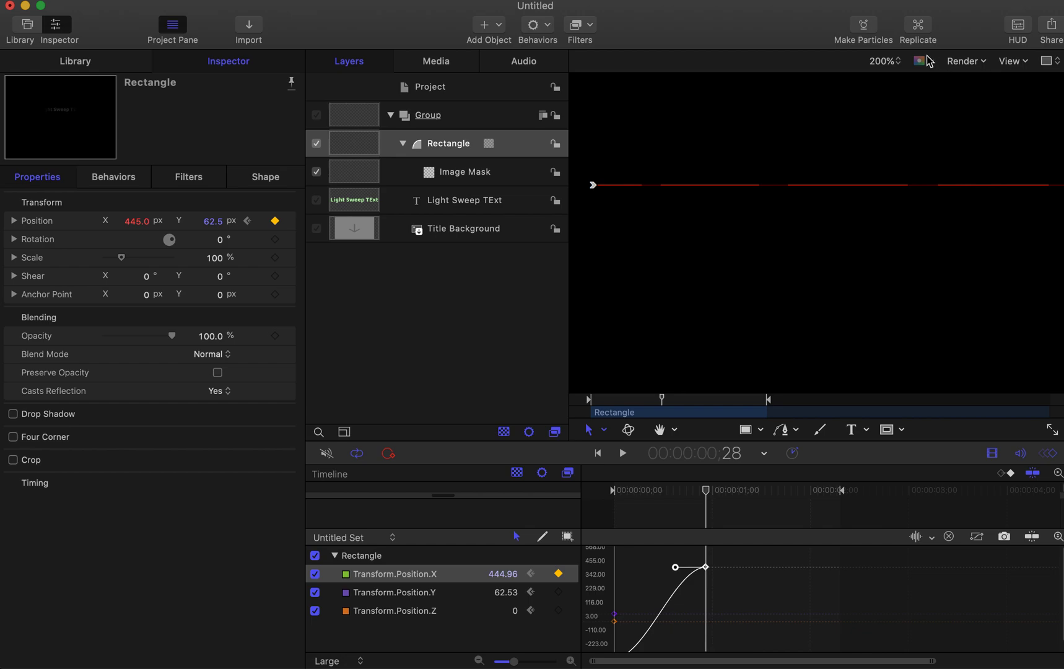
{"action": "left_click", "coordinate": [898, 60]}
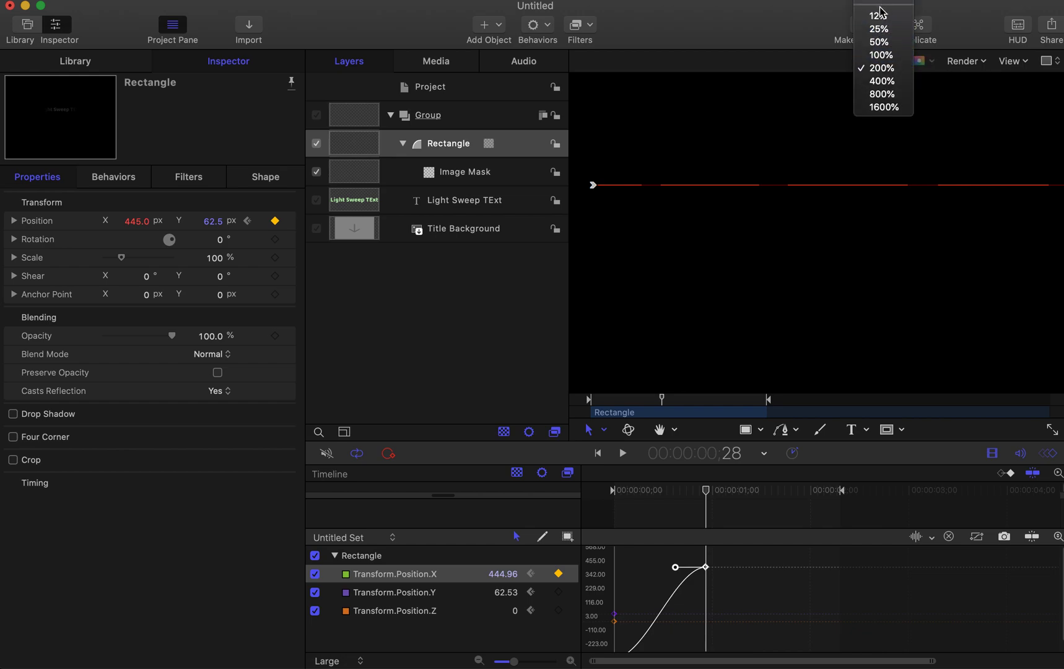
{"action": "left_click", "coordinate": [881, 55]}
Turn off Solo, close the Keyframe Editor, and enlarge the timeline to list all layer tracks.
{"action": "key", "text": "super+shift+slash"}
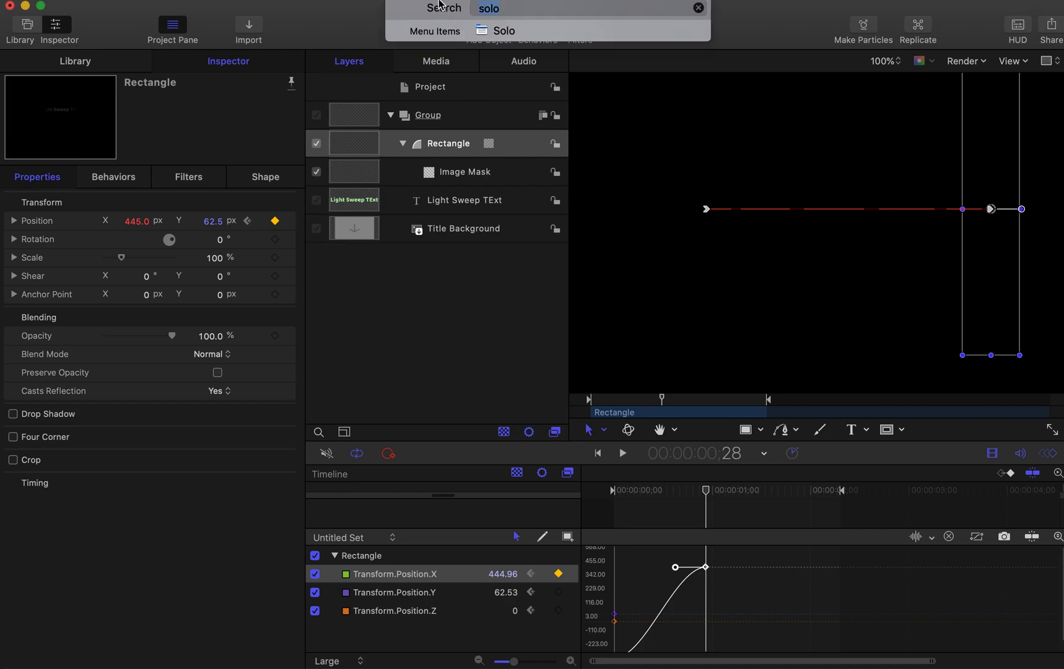
{"action": "left_click", "coordinate": [514, 31]}
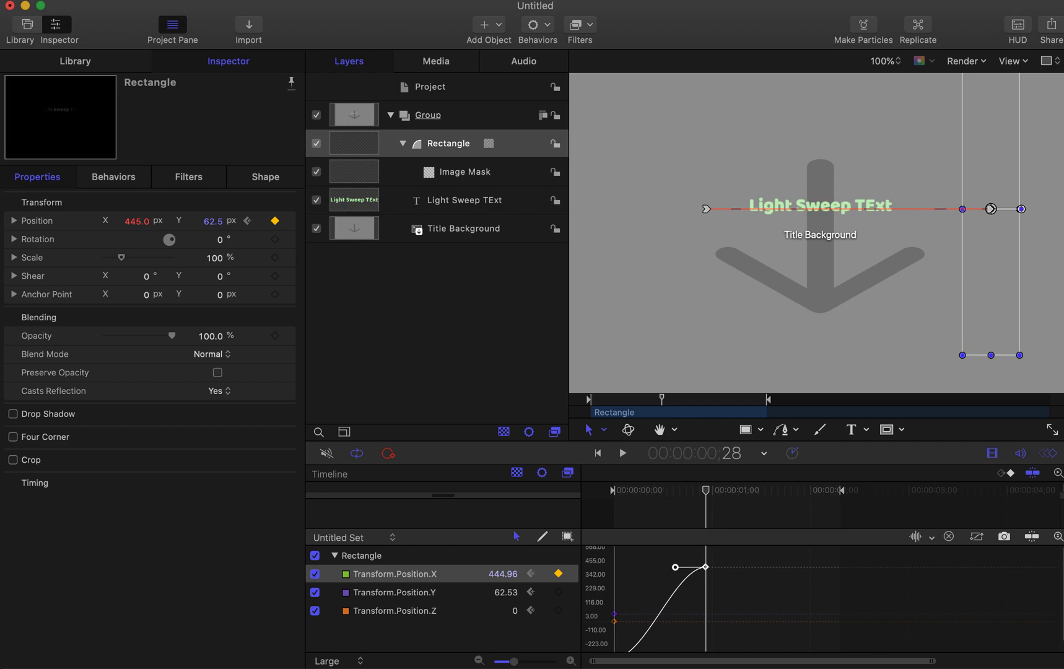
{"action": "left_click", "coordinate": [1048, 454]}
{"action": "left_click_drag", "start_coordinate": [820, 526], "coordinate": [798, 644]}
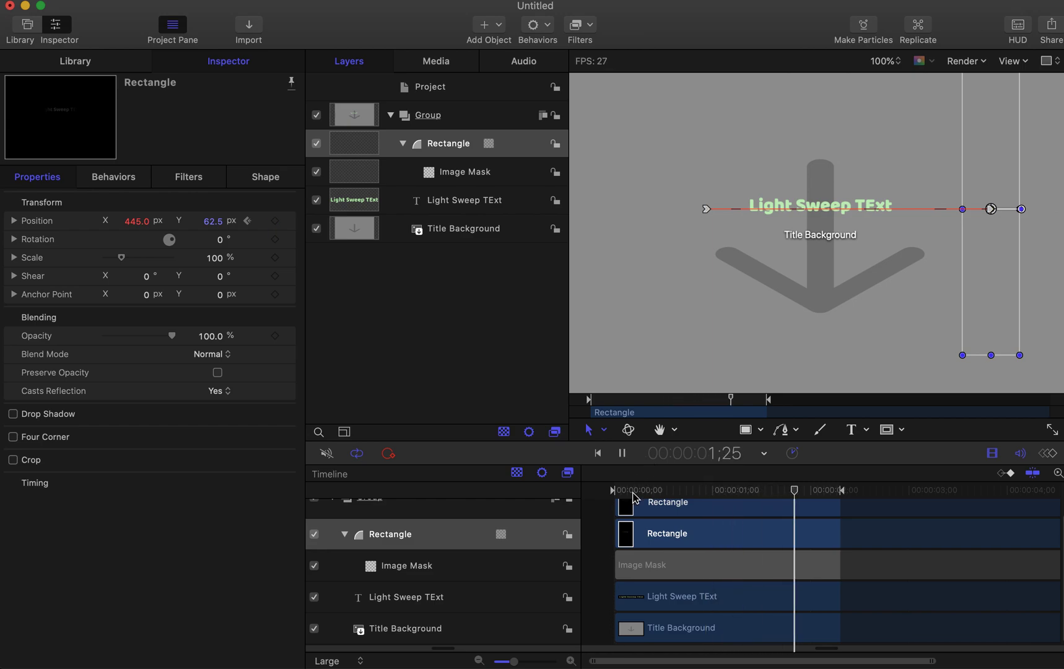
Preview the sweep across the title with nothing selected, then select the Image Mask layer.
{"action": "key", "text": "space"}
{"action": "left_click", "coordinate": [491, 290]}
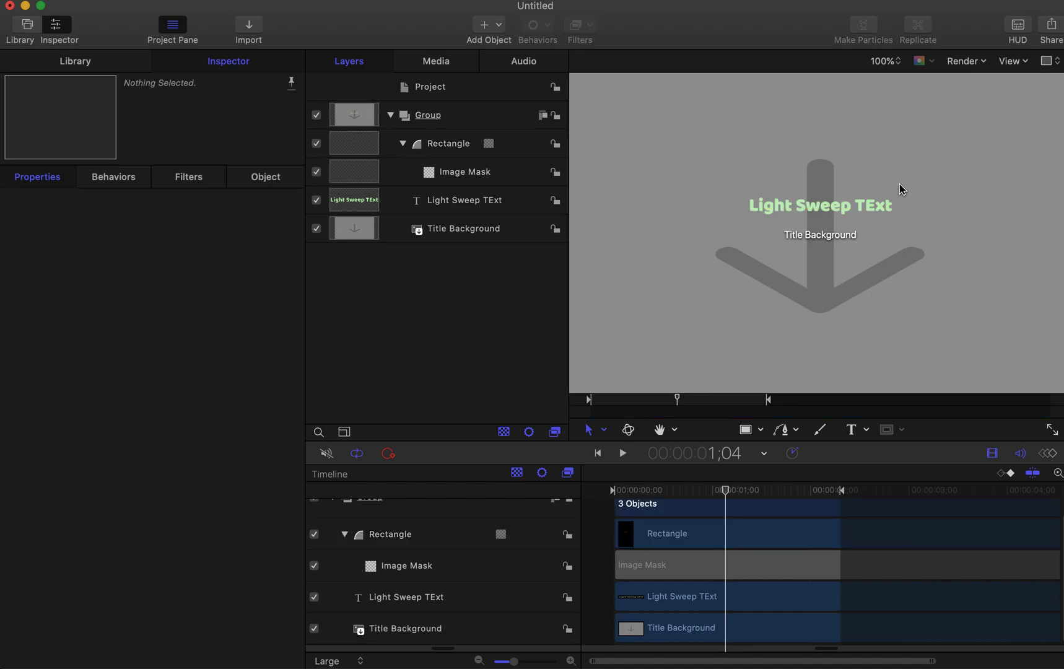
{"action": "key", "text": "space"}
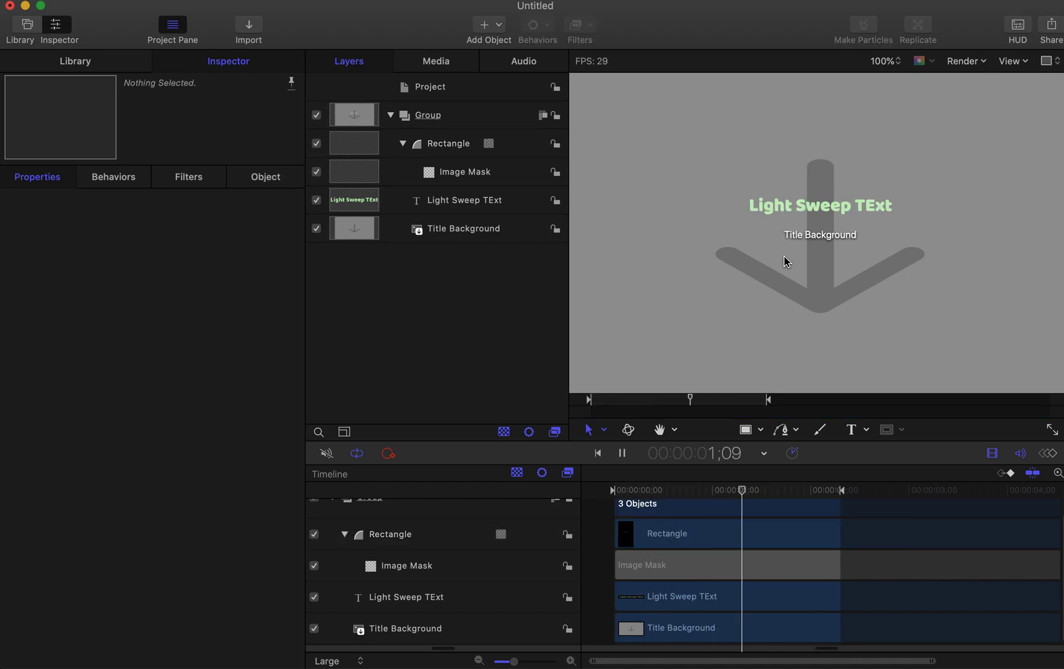
{"action": "key", "text": "space"}
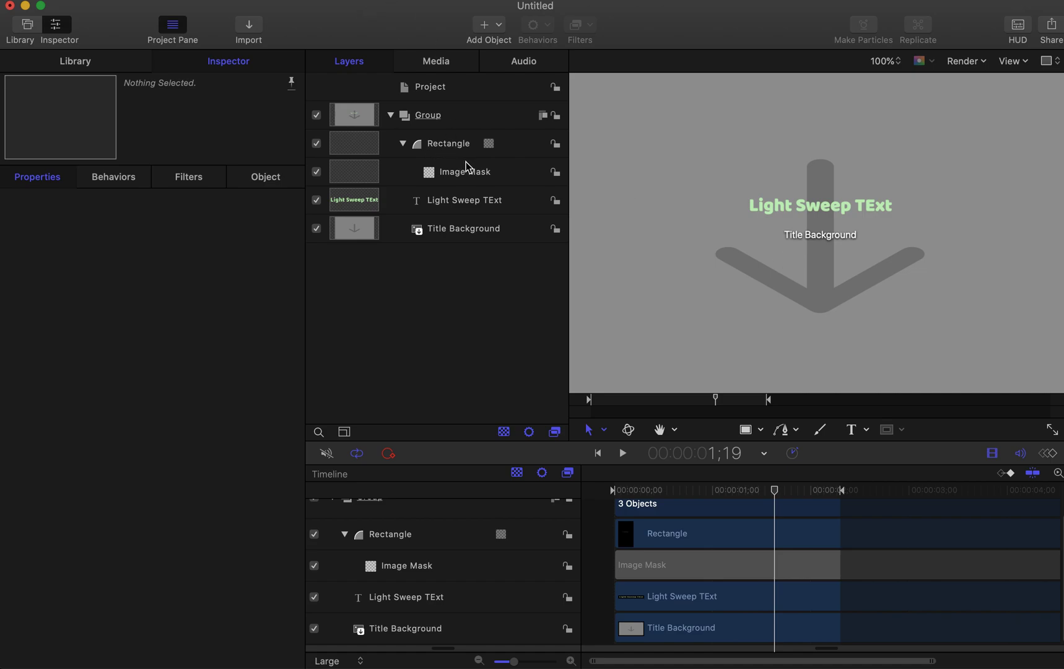
{"action": "left_click", "coordinate": [458, 178]}
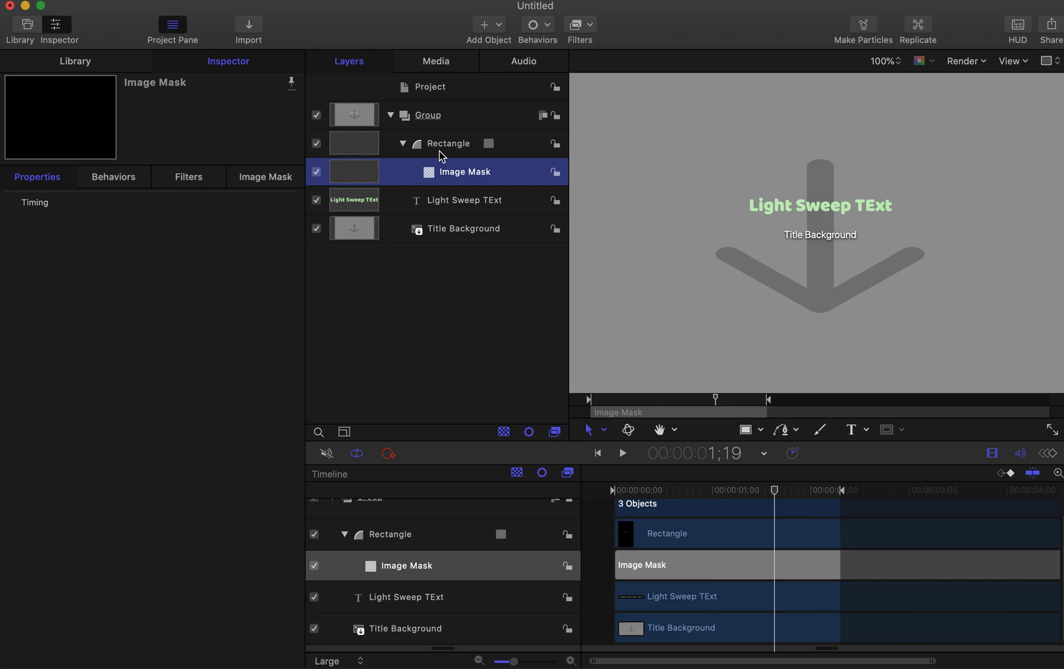
Select the Rectangle, confirm white as its Shape fill colour in the Colors panel, and replay.
{"action": "left_click", "coordinate": [442, 155]}
{"action": "left_click", "coordinate": [267, 179]}
{"action": "left_click", "coordinate": [211, 274]}
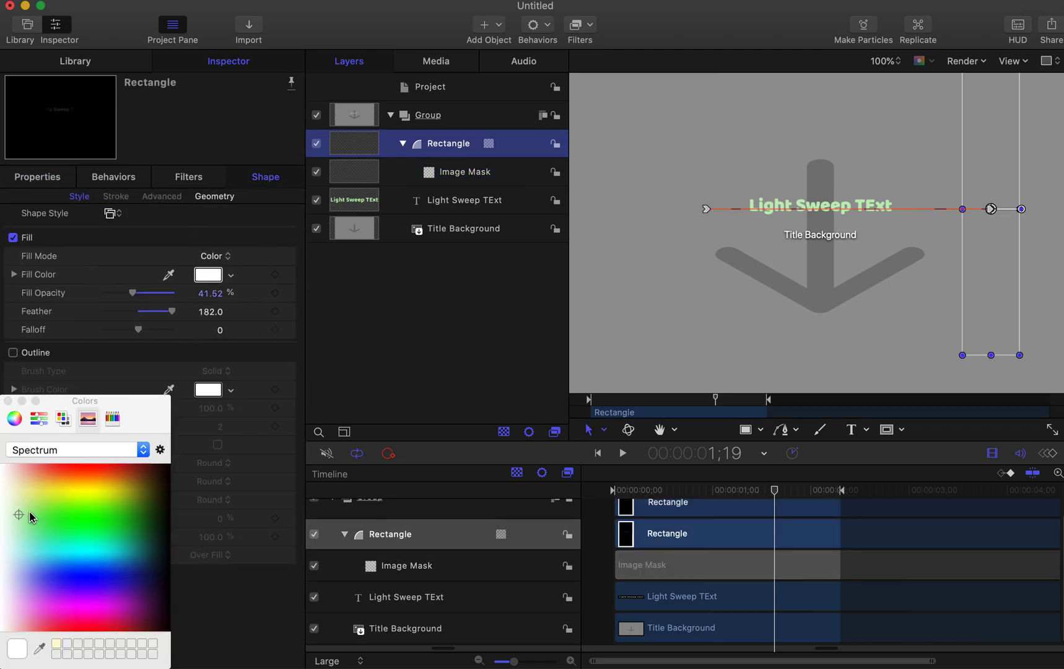
{"action": "left_click_drag", "start_coordinate": [30, 514], "coordinate": [2, 517]}
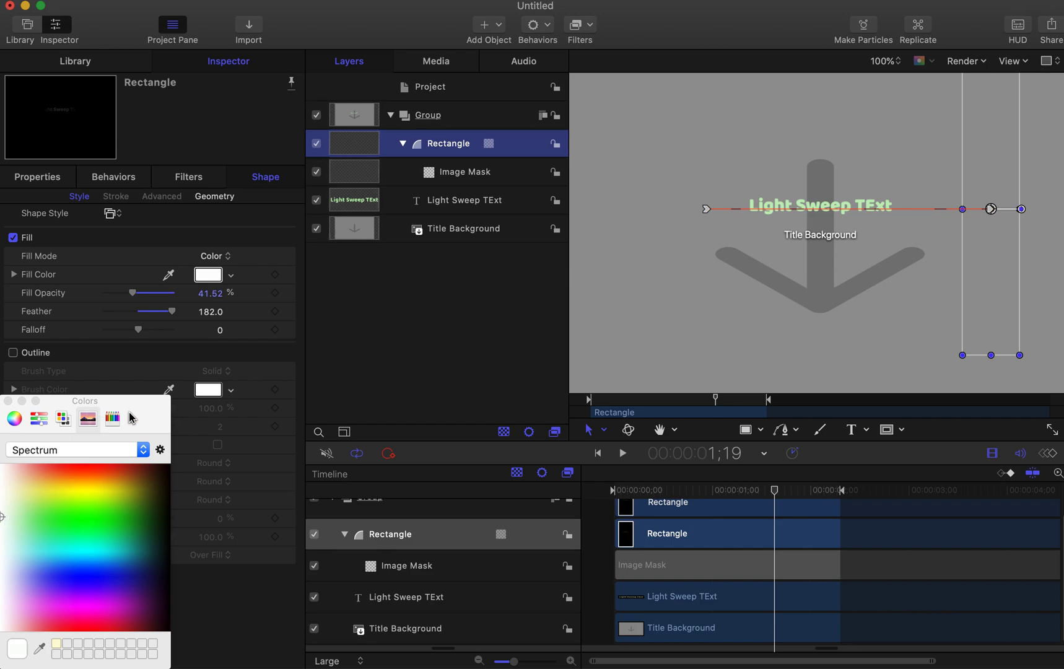
{"action": "left_click_drag", "start_coordinate": [132, 405], "coordinate": [360, 342]}
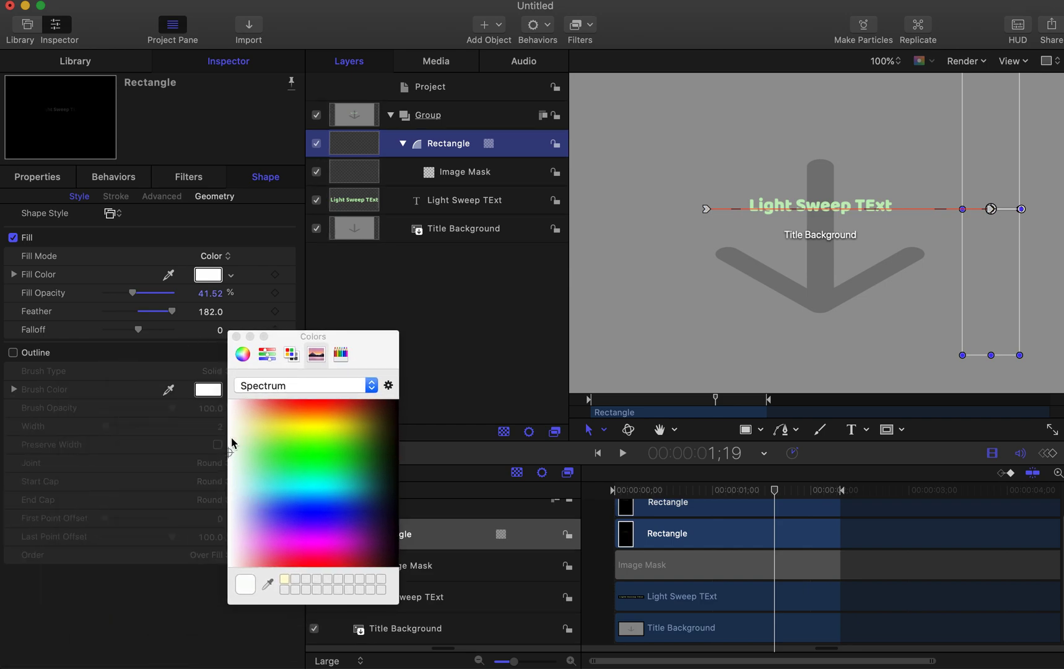
{"action": "left_click", "coordinate": [236, 336]}
{"action": "key", "text": "space"}
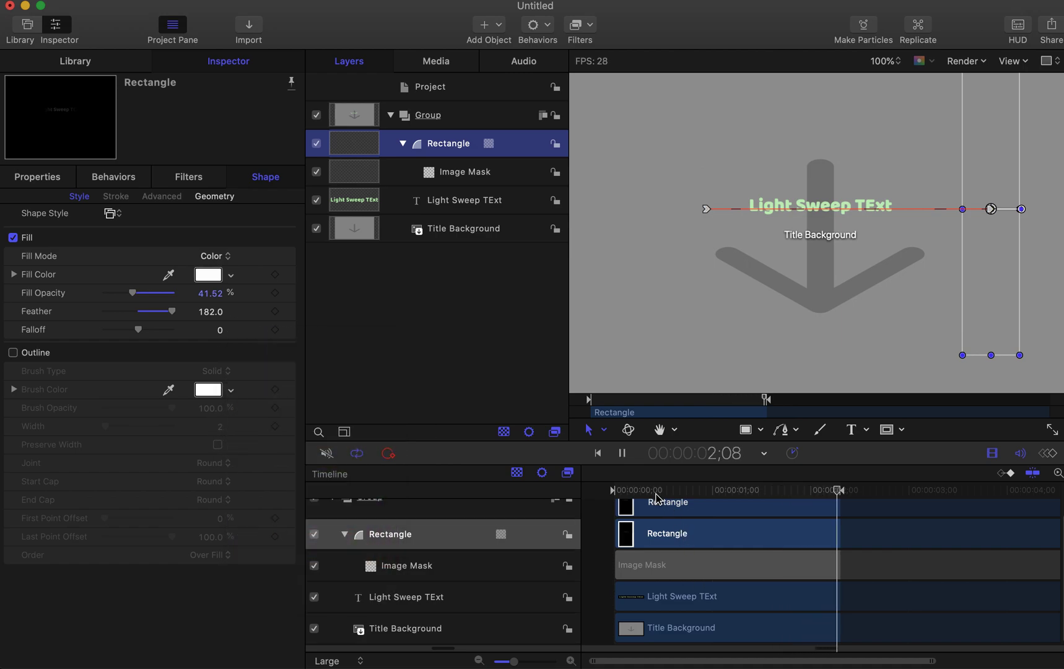
Hide the on-canvas overlays and preview the sweep.
{"action": "key", "text": "space"}
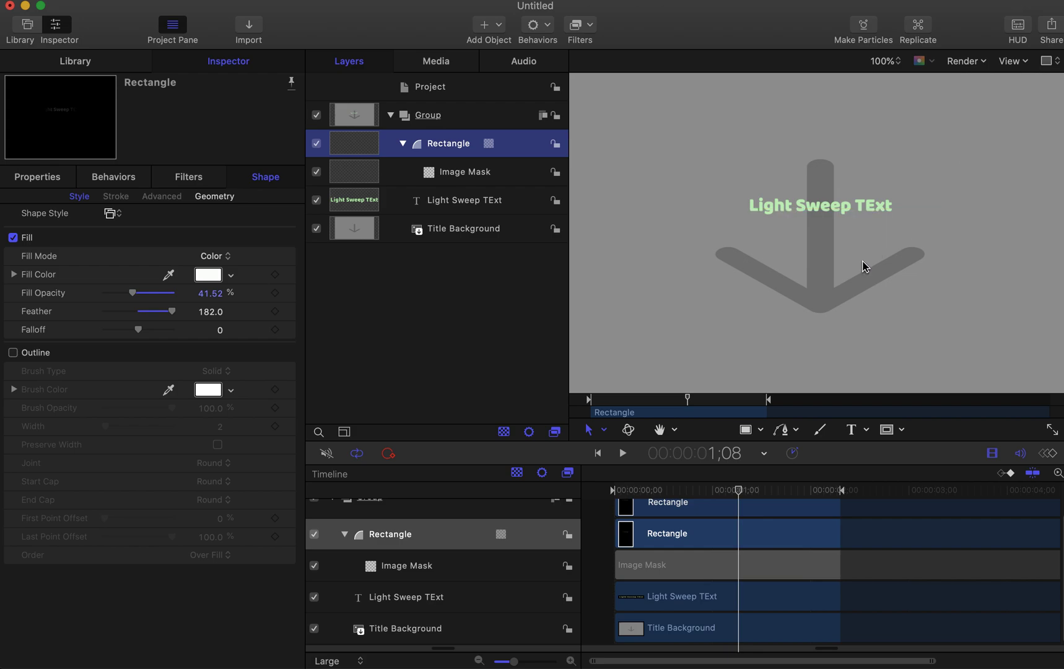
{"action": "left_click", "coordinate": [1022, 62]}
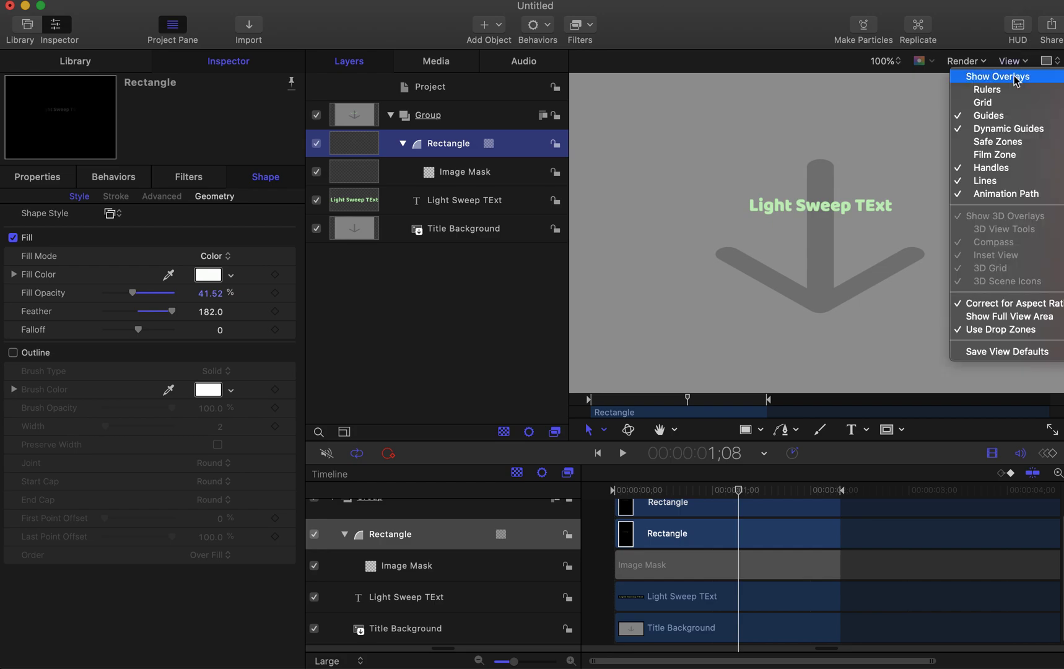
{"action": "left_click", "coordinate": [961, 32]}
{"action": "key", "text": "space"}
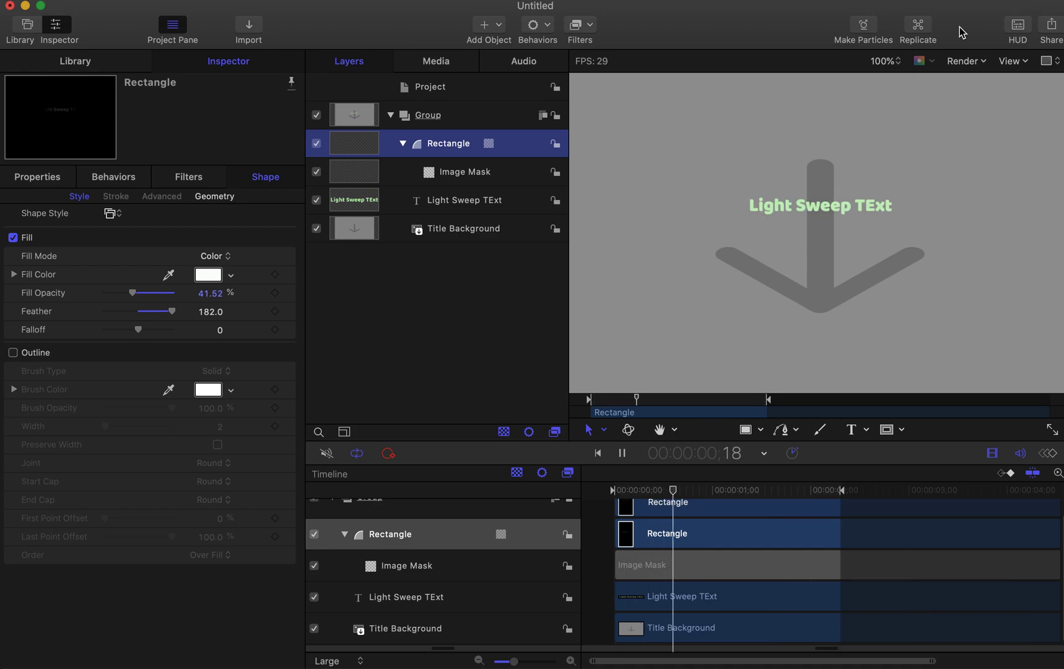
{"action": "key", "text": "space"}
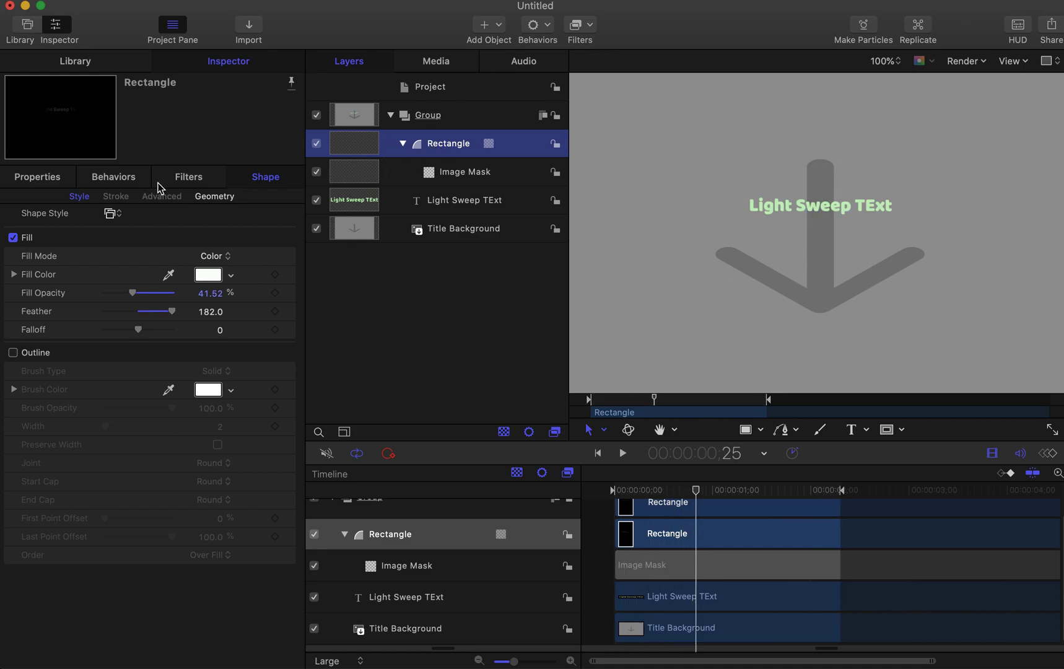
Review the Rectangle's transform and shape settings, then the Image Mask's Light Sweep TExt, Alpha, Add, Stencil settings.
{"action": "key", "text": "Return"}
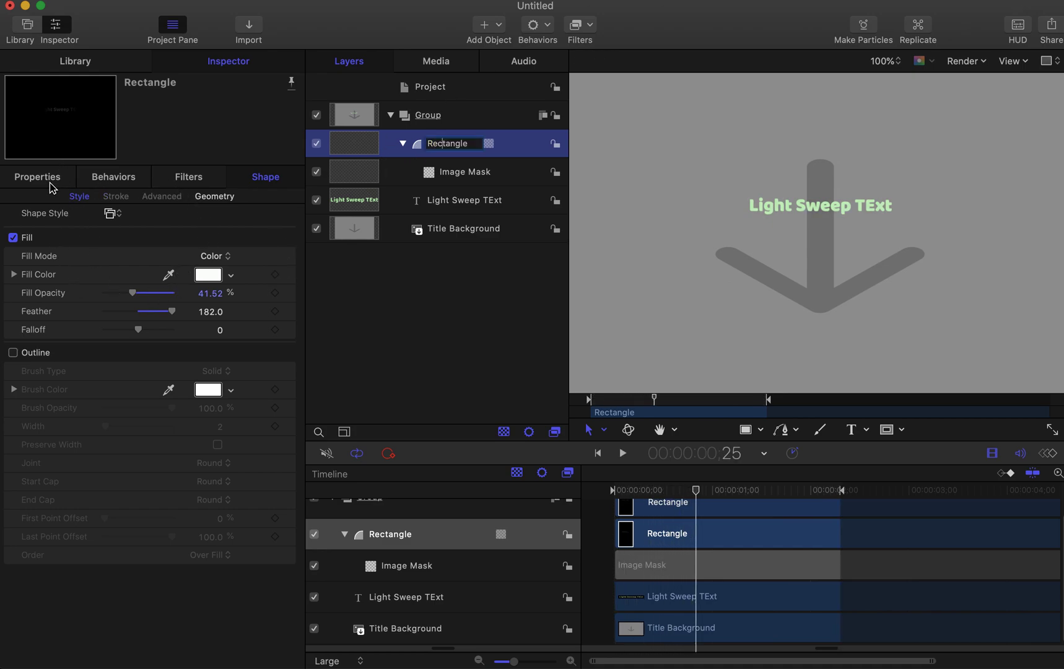
{"action": "left_click", "coordinate": [39, 179]}
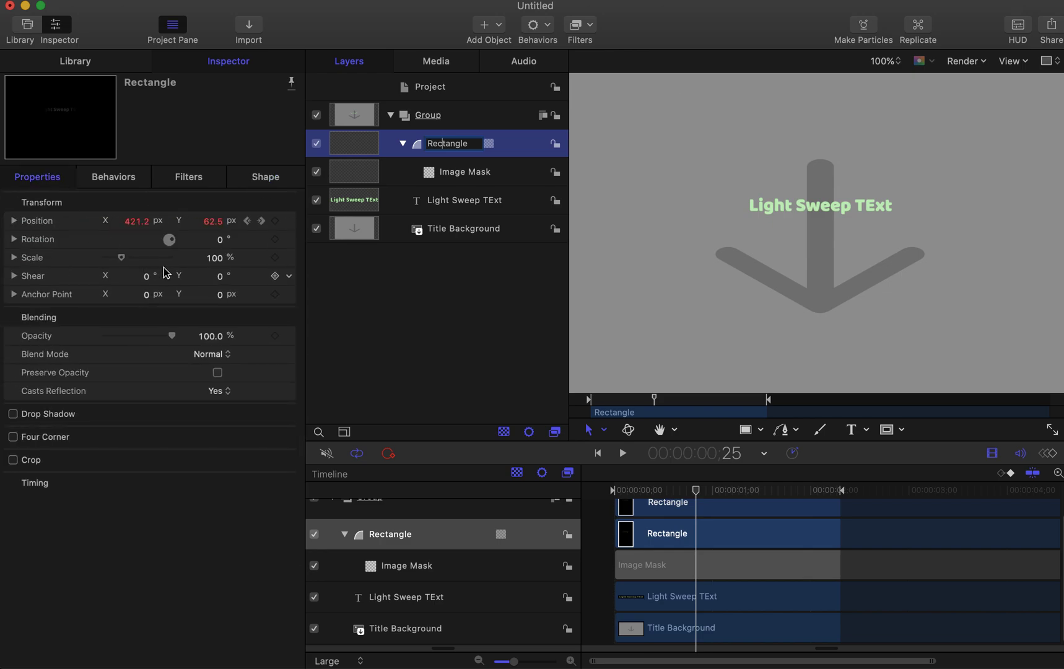
{"action": "left_click", "coordinate": [470, 180]}
{"action": "left_click", "coordinate": [458, 147]}
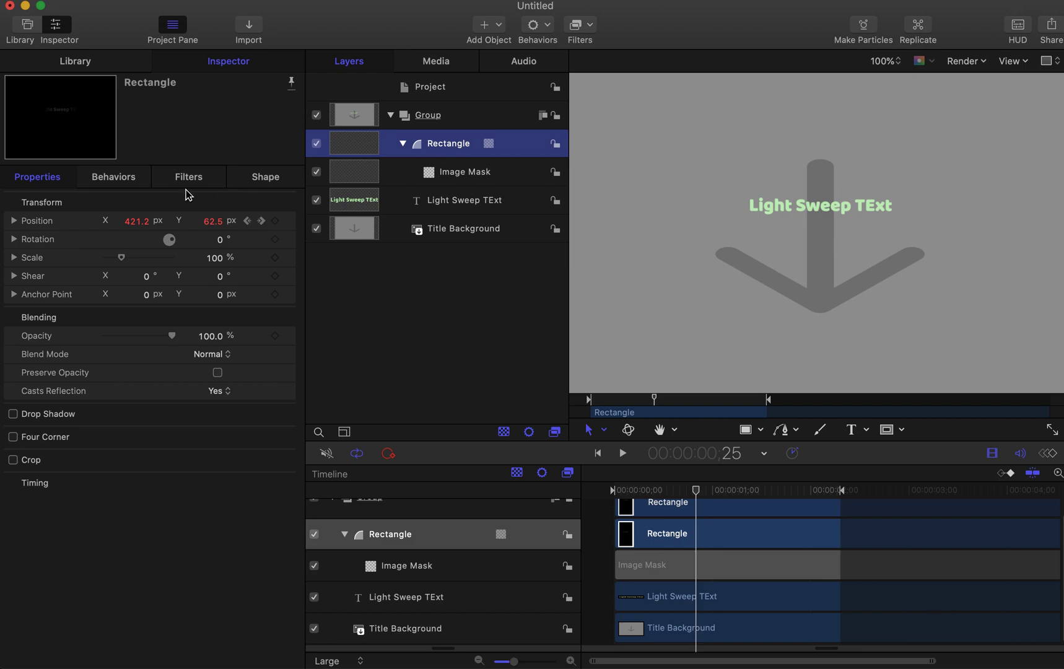
{"action": "left_click", "coordinate": [263, 186]}
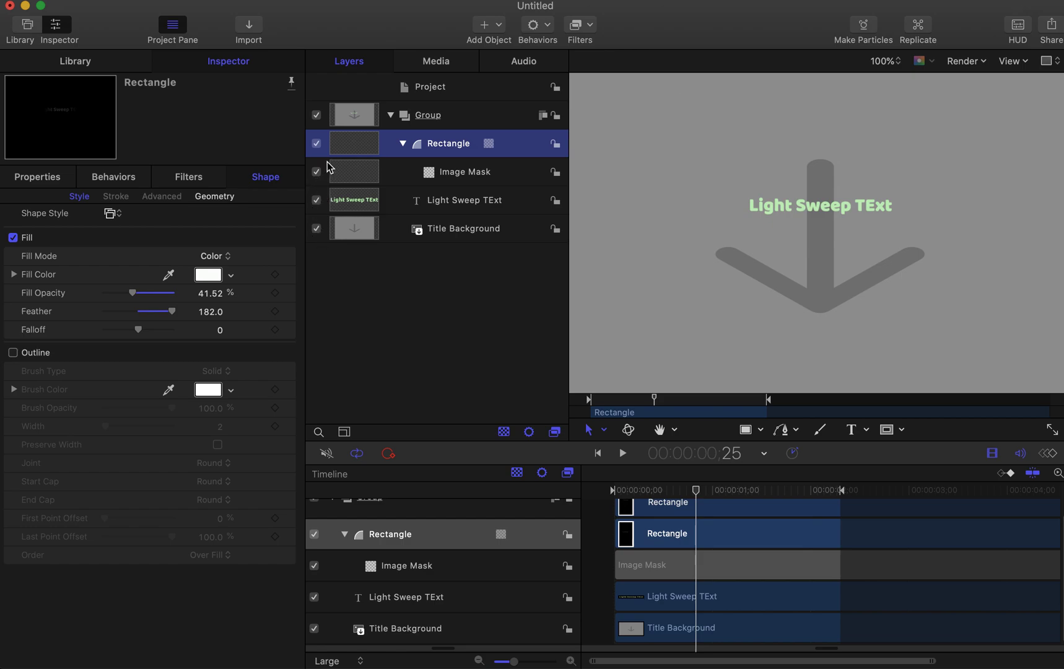
{"action": "left_click", "coordinate": [450, 180]}
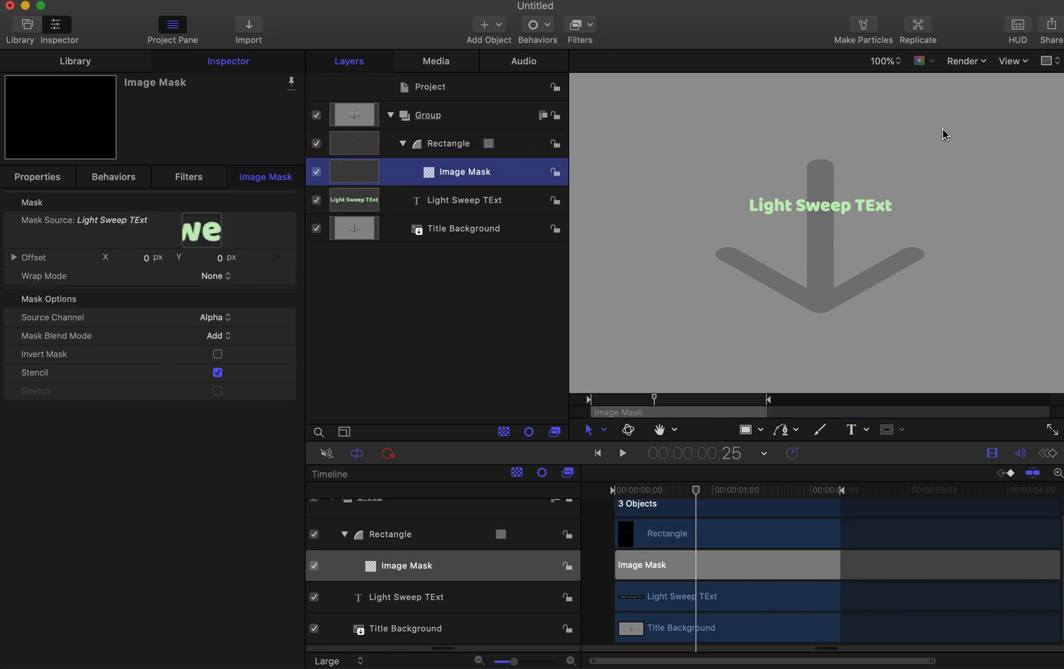
Turn on canvas layer name labels and move the playhead back to frame 9.
{"action": "left_click", "coordinate": [1022, 60]}
{"action": "left_click", "coordinate": [1000, 87]}
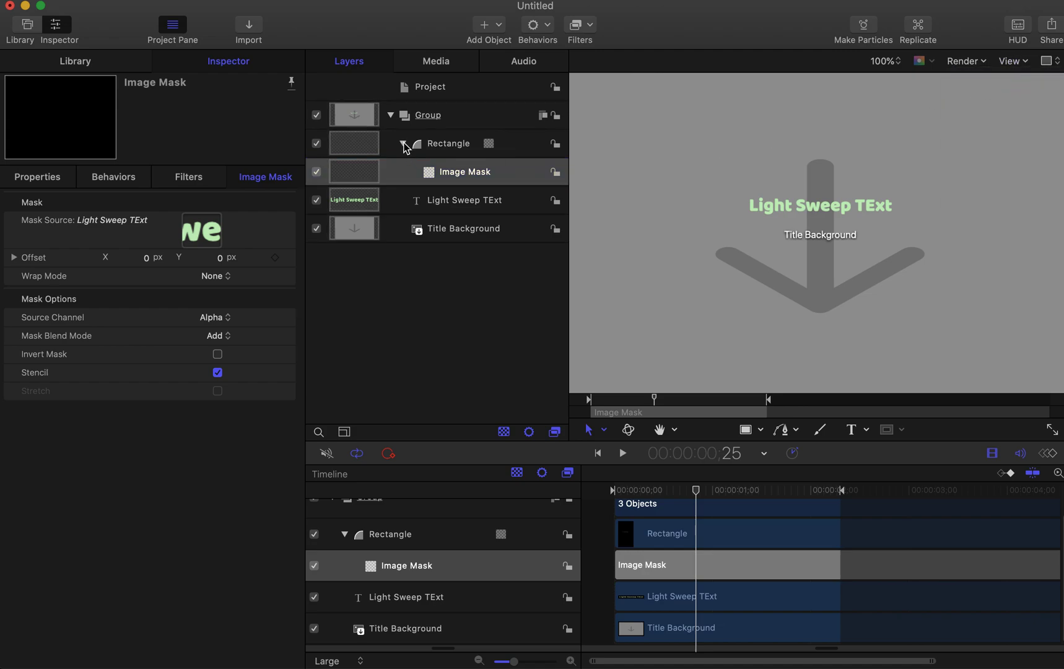
{"action": "left_click", "coordinate": [426, 146]}
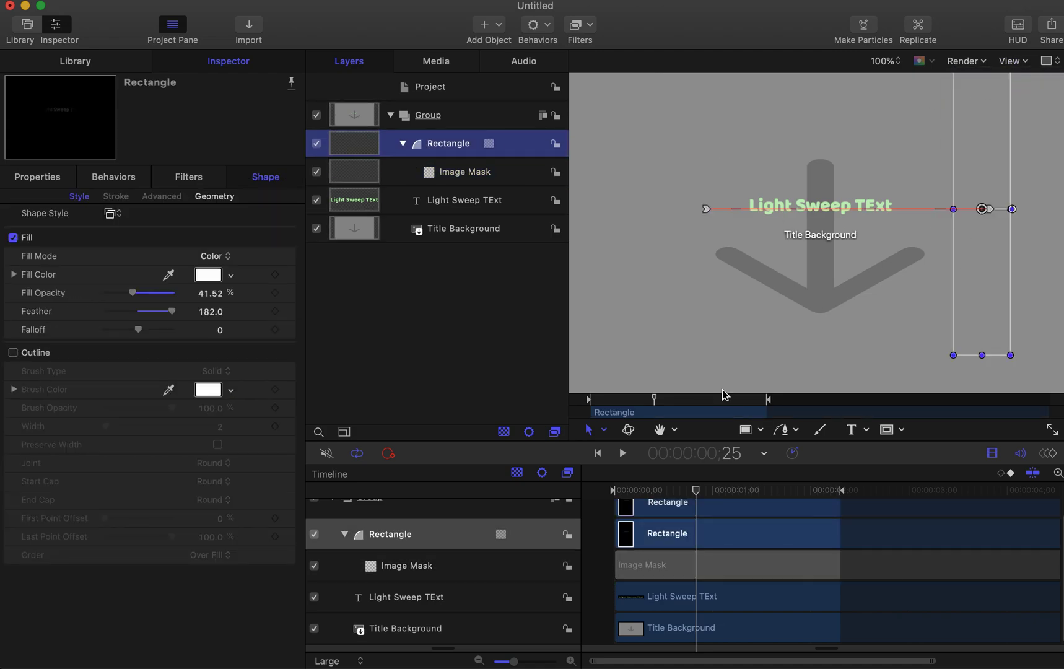
{"action": "left_click", "coordinate": [680, 494]}
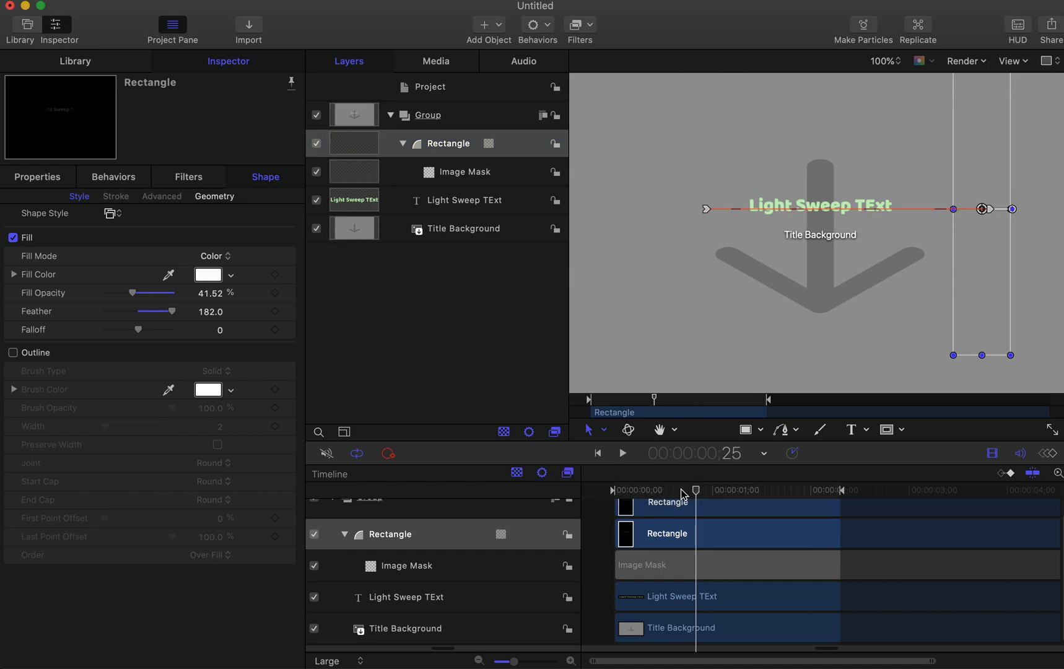
{"action": "left_click_drag", "start_coordinate": [694, 493], "coordinate": [646, 493]}
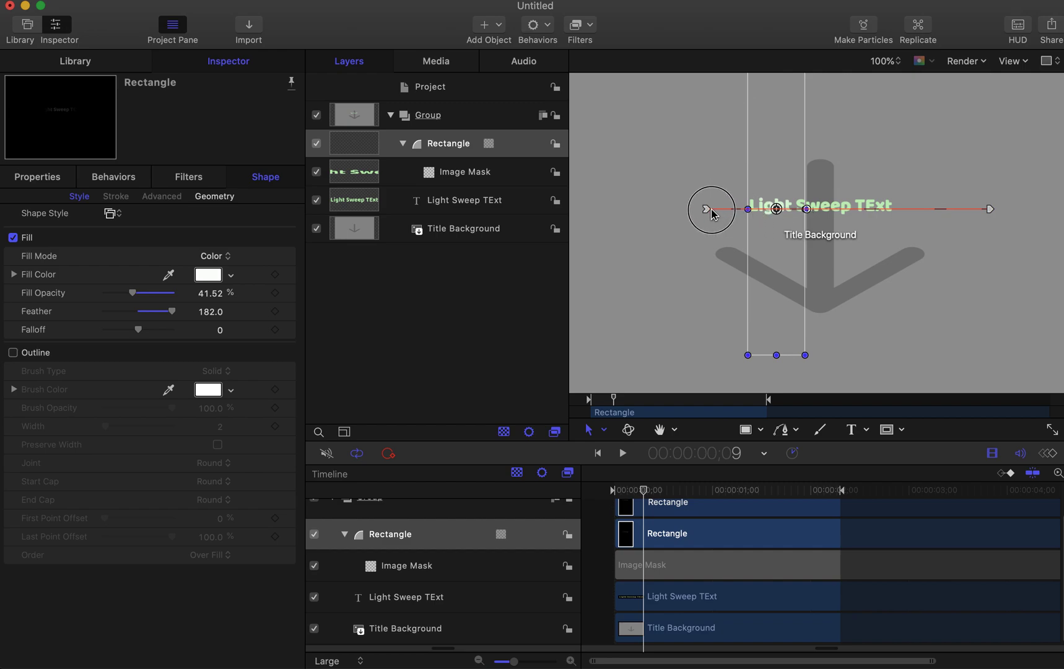
Nudge the Title Background placeholder down-left, then delete the Title Background layer.
{"action": "scroll", "coordinate": [737, 279], "scroll_direction": "down", "scroll_amount": 2}
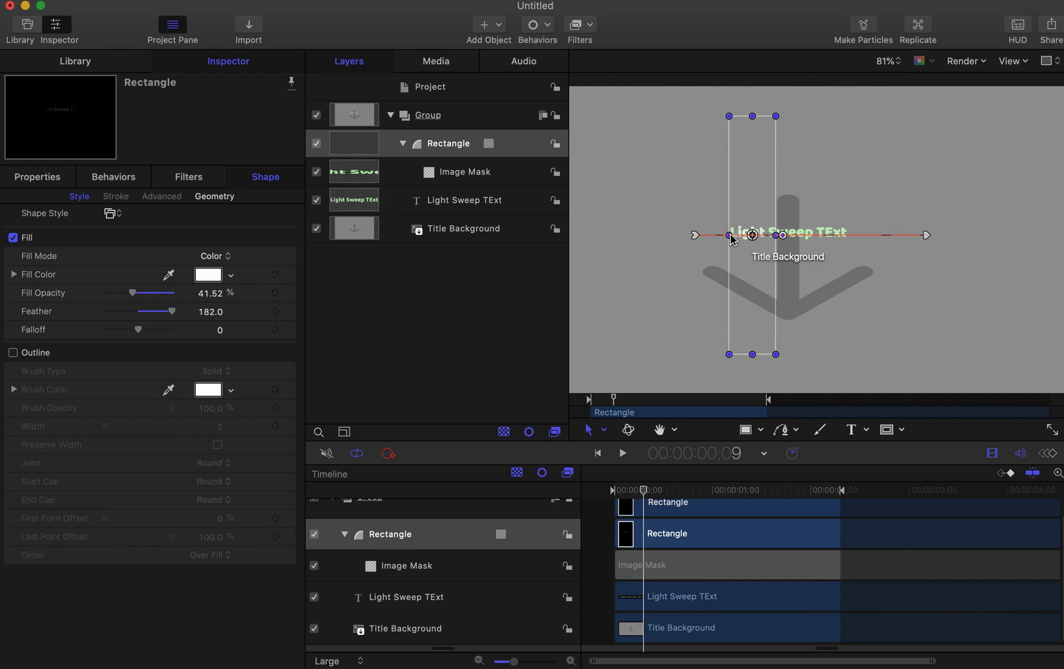
{"action": "scroll", "coordinate": [775, 241], "scroll_direction": "up", "scroll_amount": 2}
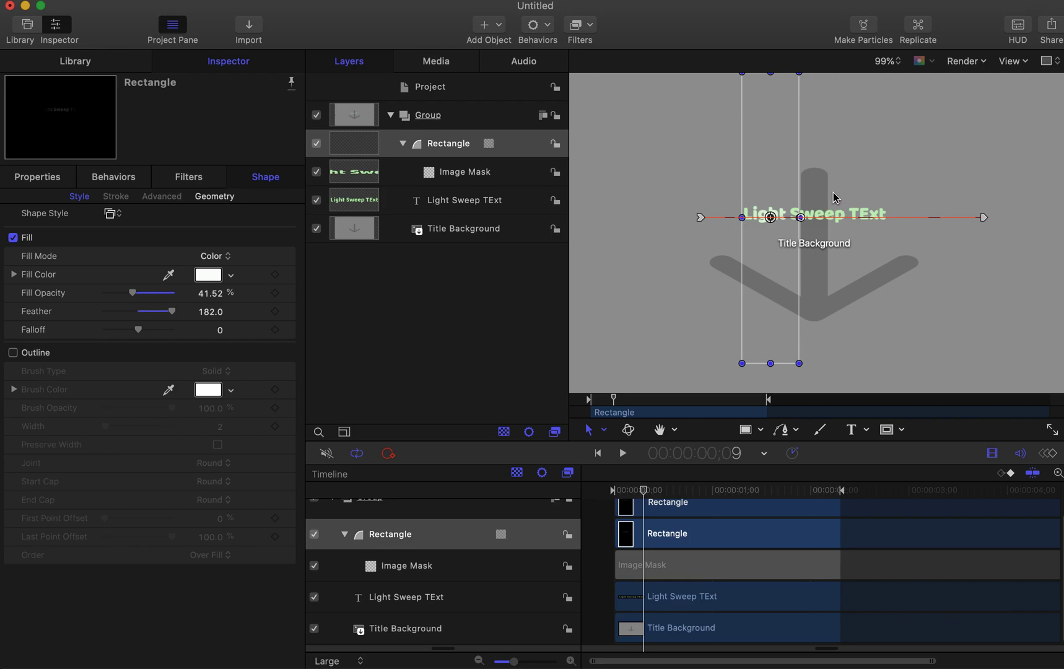
{"action": "left_click_drag", "start_coordinate": [817, 229], "coordinate": [784, 246]}
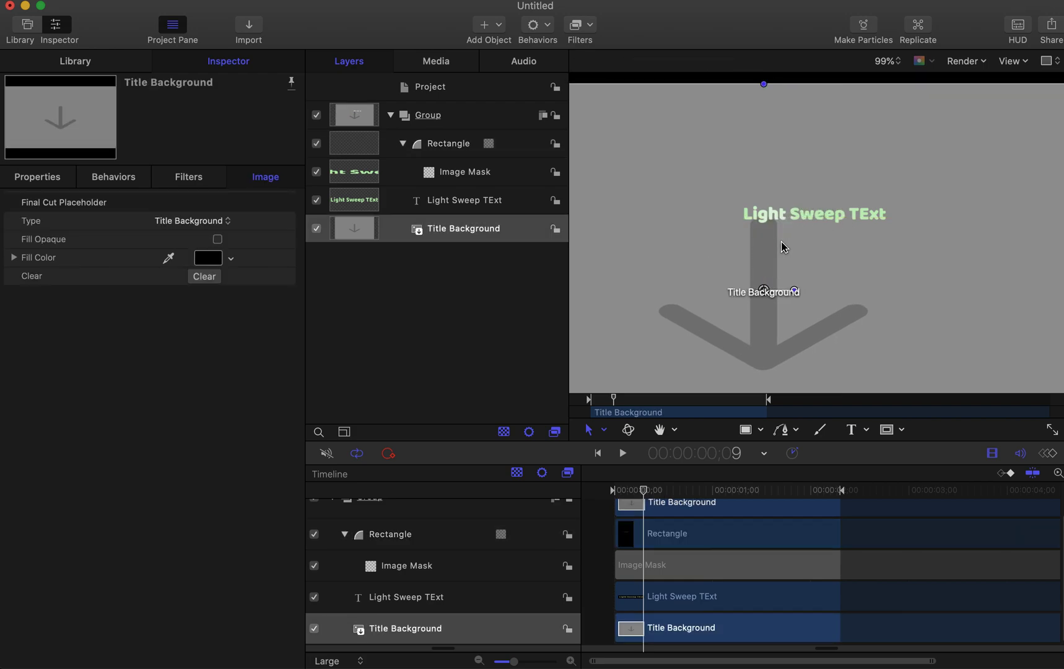
{"action": "key", "text": "Delete"}
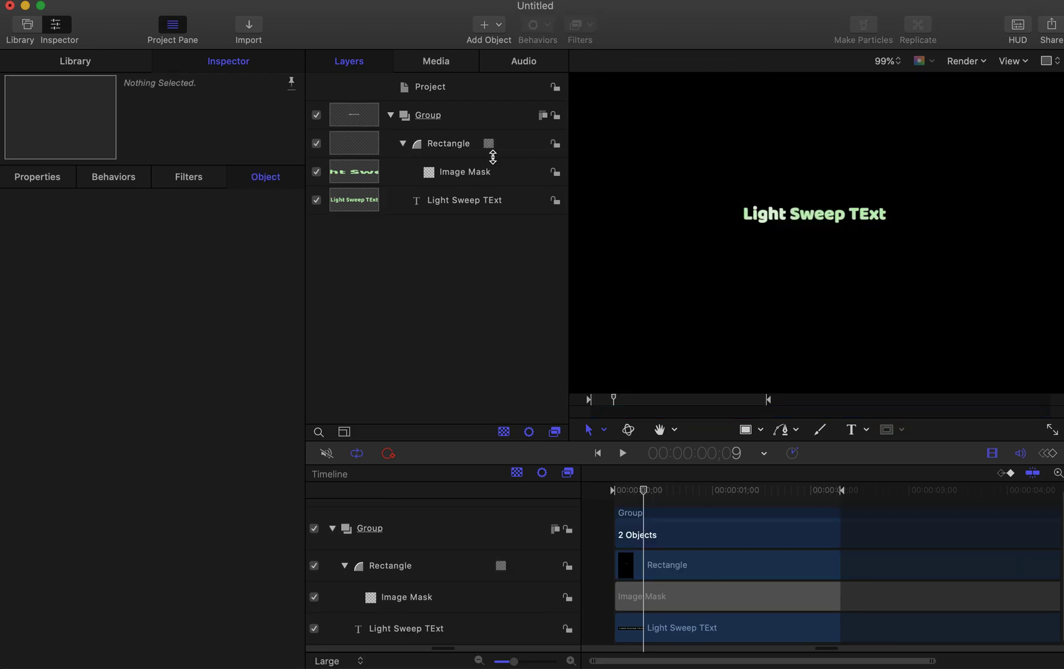
Select only the Rectangle layer and set its Scale X to 33.84% in Properties.
{"action": "left_click", "coordinate": [439, 140]}
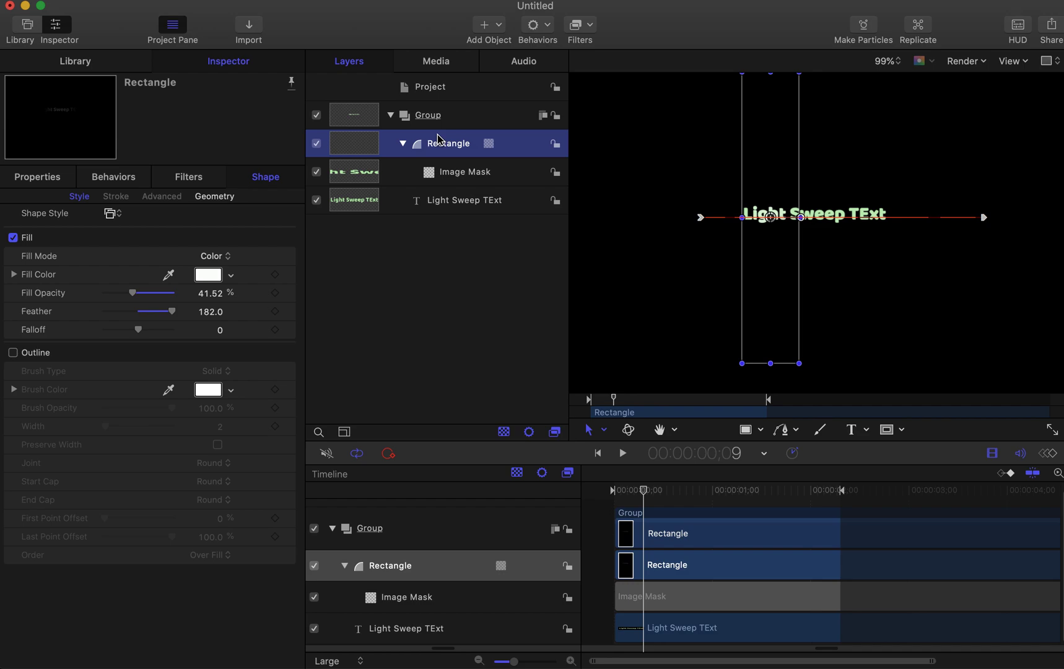
{"action": "left_click", "coordinate": [799, 218]}
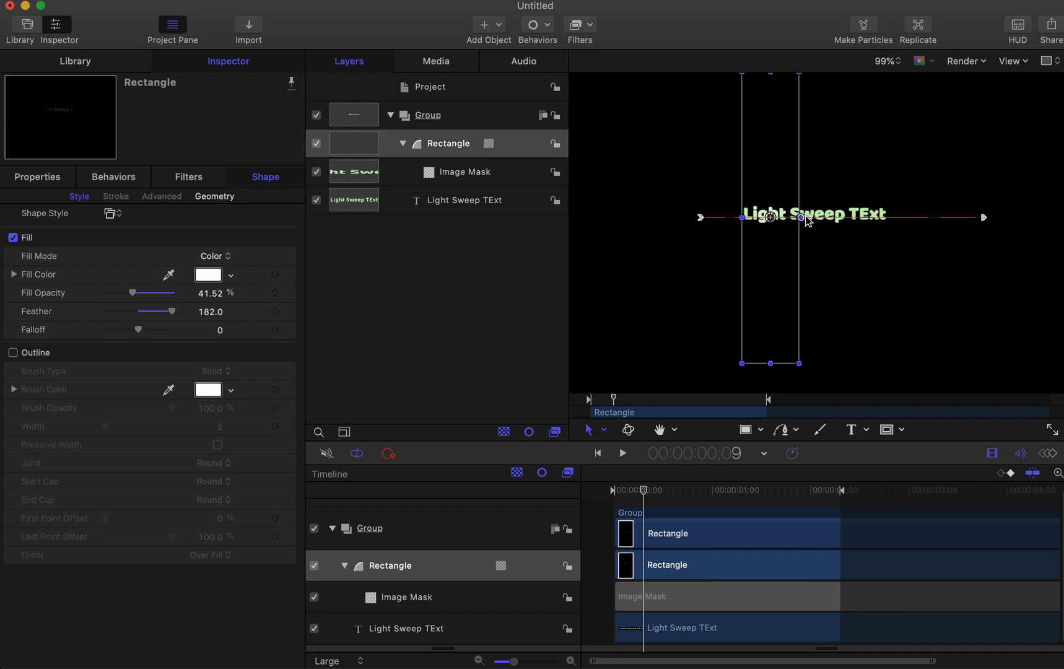
{"action": "left_click", "coordinate": [746, 218], "text": "shift"}
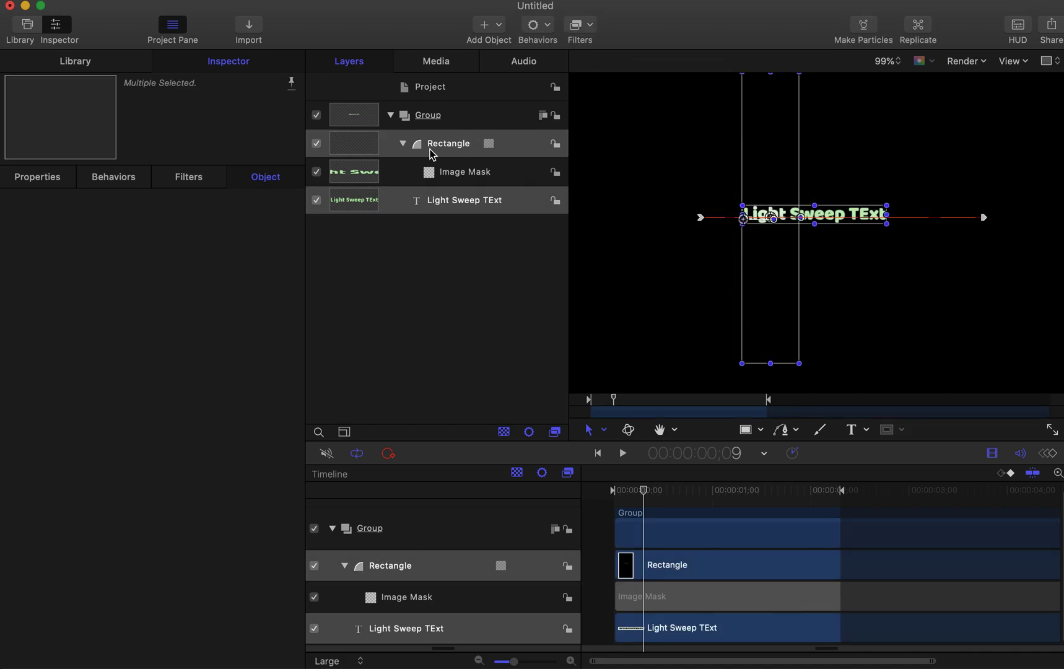
{"action": "left_click", "coordinate": [430, 149]}
{"action": "left_click", "coordinate": [438, 268]}
{"action": "left_click", "coordinate": [456, 142]}
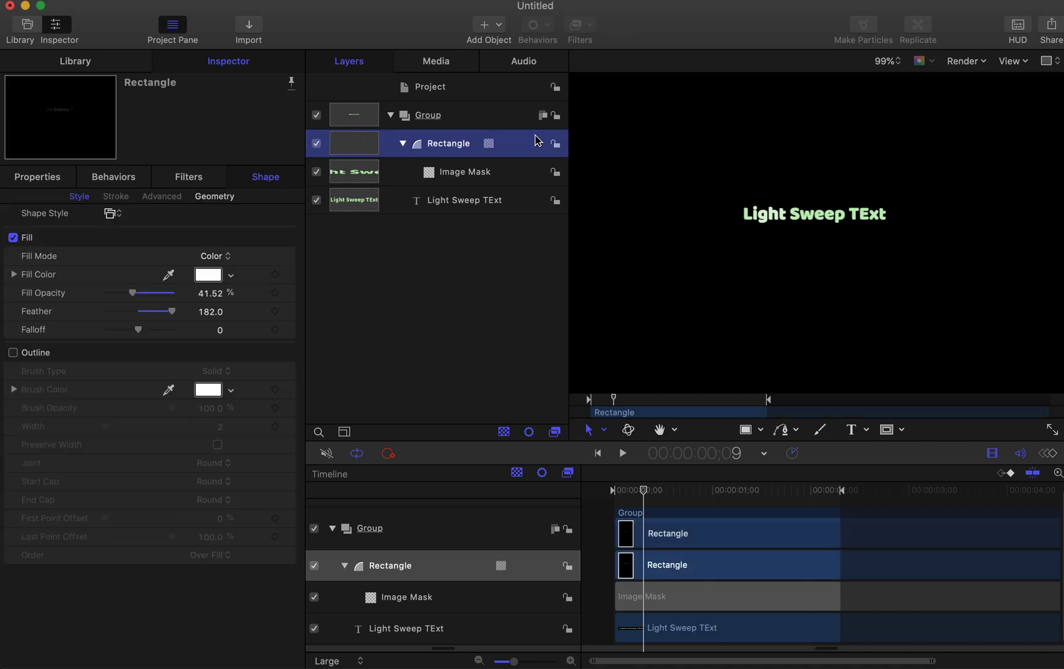
{"action": "left_click", "coordinate": [40, 178]}
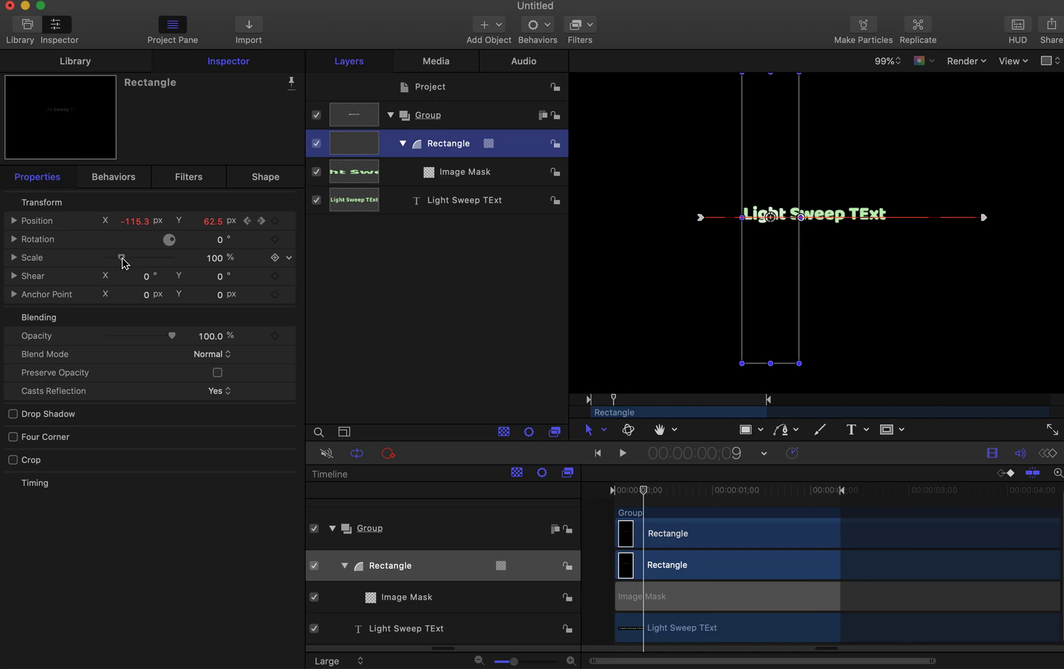
{"action": "left_click", "coordinate": [14, 257]}
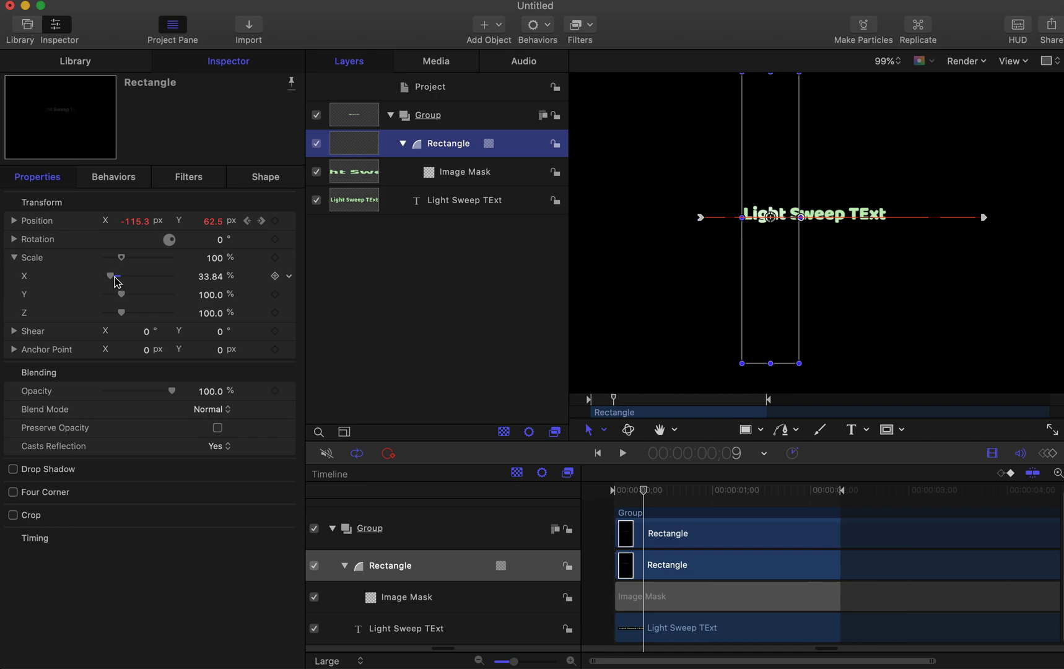
{"action": "mouse_move", "coordinate": [117, 281]}
{"action": "left_mouse_down"}
{"action": "mouse_move", "coordinate": [127, 280]}
{"action": "mouse_move", "coordinate": [118, 281]}
{"action": "left_mouse_up"}
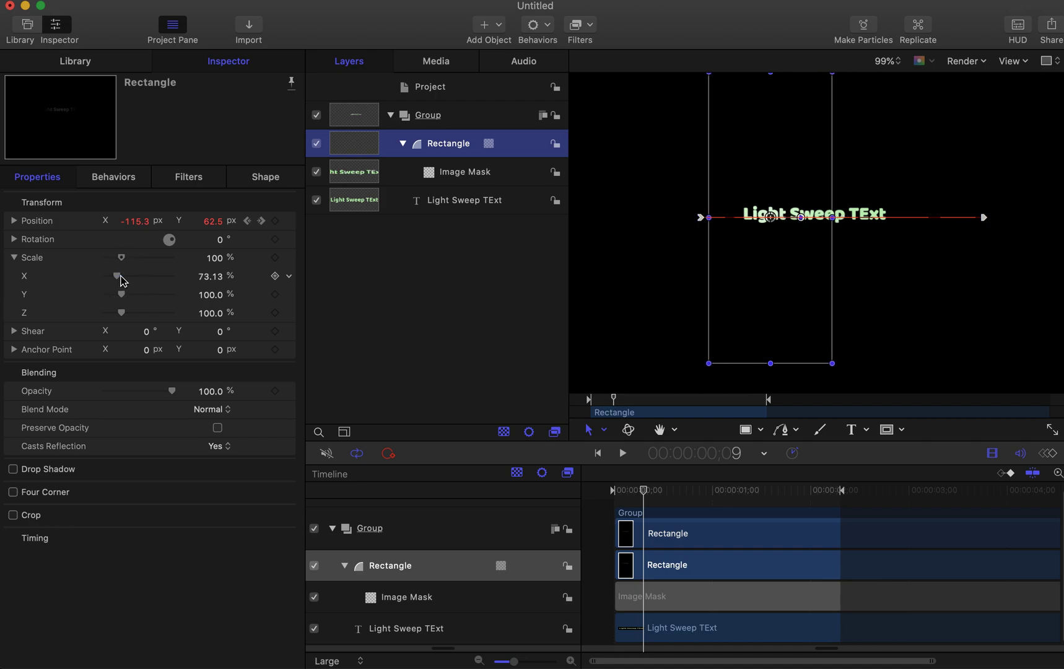
Turn off the canvas overlays and play the sweep from the start.
{"action": "left_click", "coordinate": [1014, 62]}
{"action": "left_click", "coordinate": [1013, 76]}
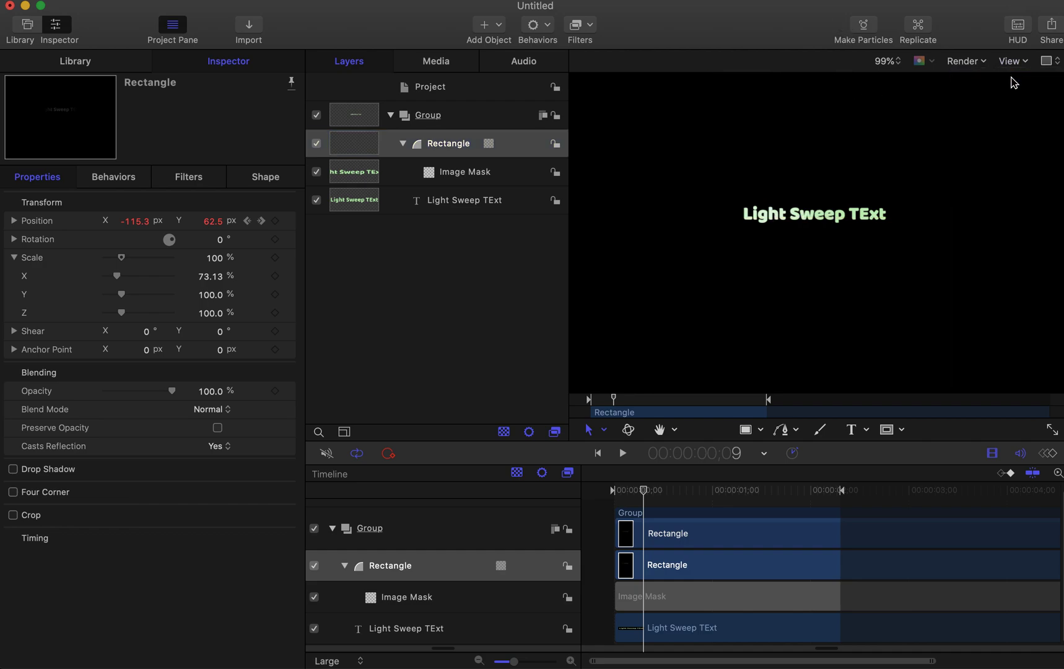
{"action": "left_click_drag", "start_coordinate": [638, 492], "coordinate": [612, 491]}
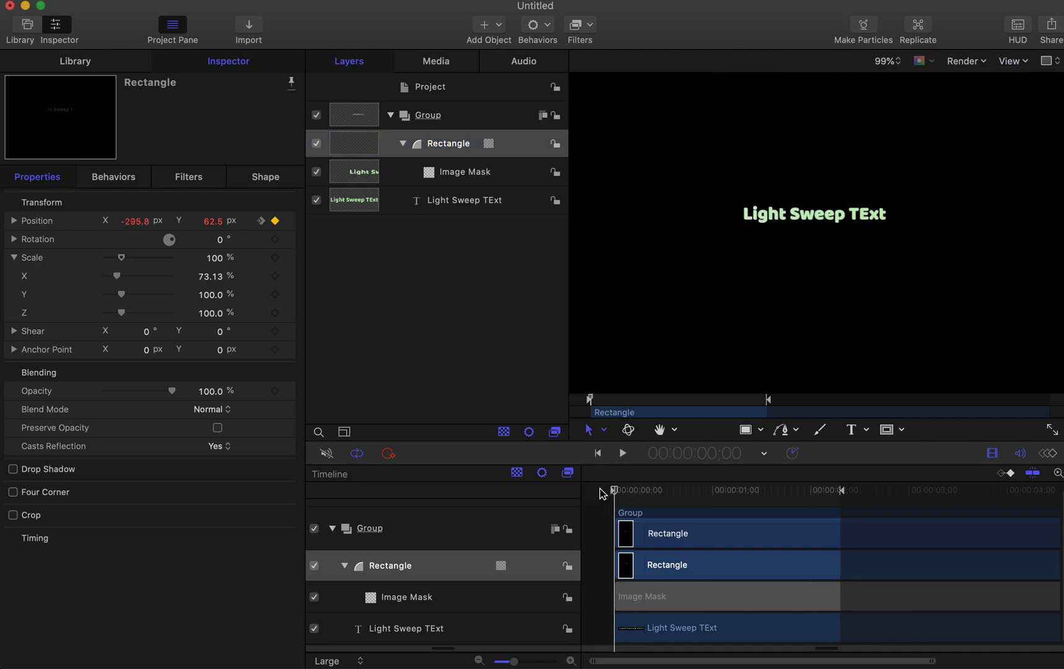
{"action": "key", "text": "space"}
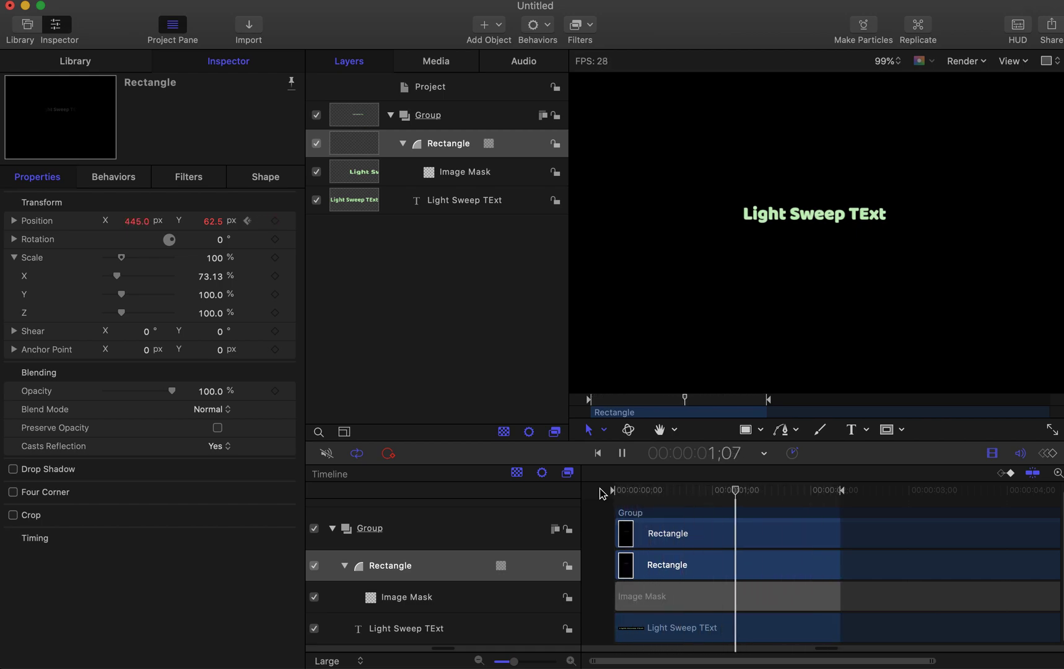
{"action": "key", "text": "space"}
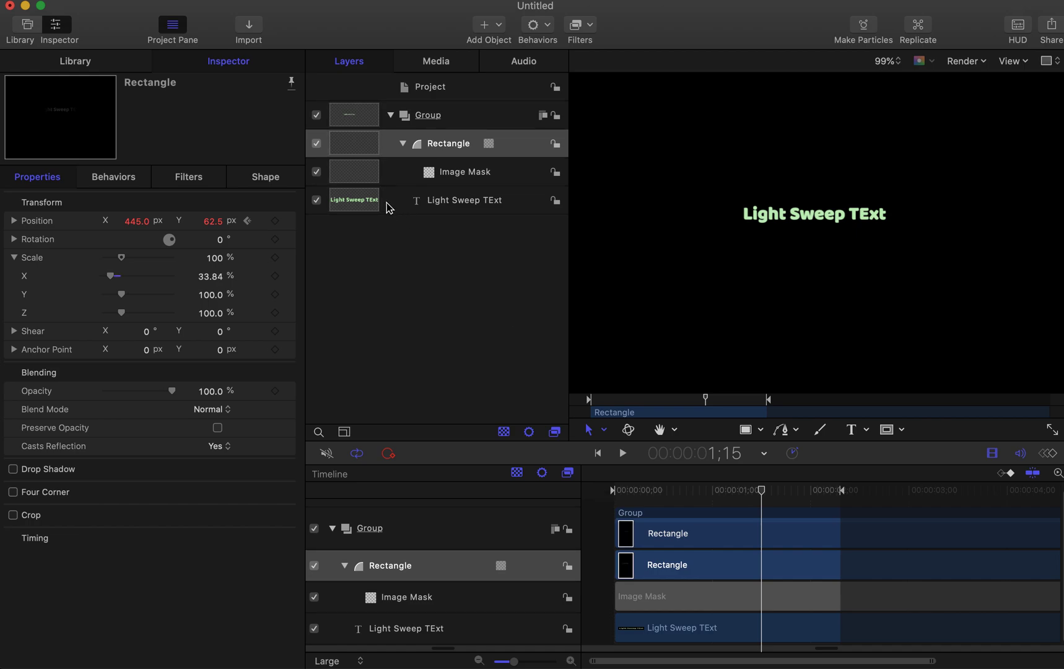
Open the Face Color picker in the Light Sweep TExt title's Text Appearance settings.
{"action": "left_click", "coordinate": [445, 202]}
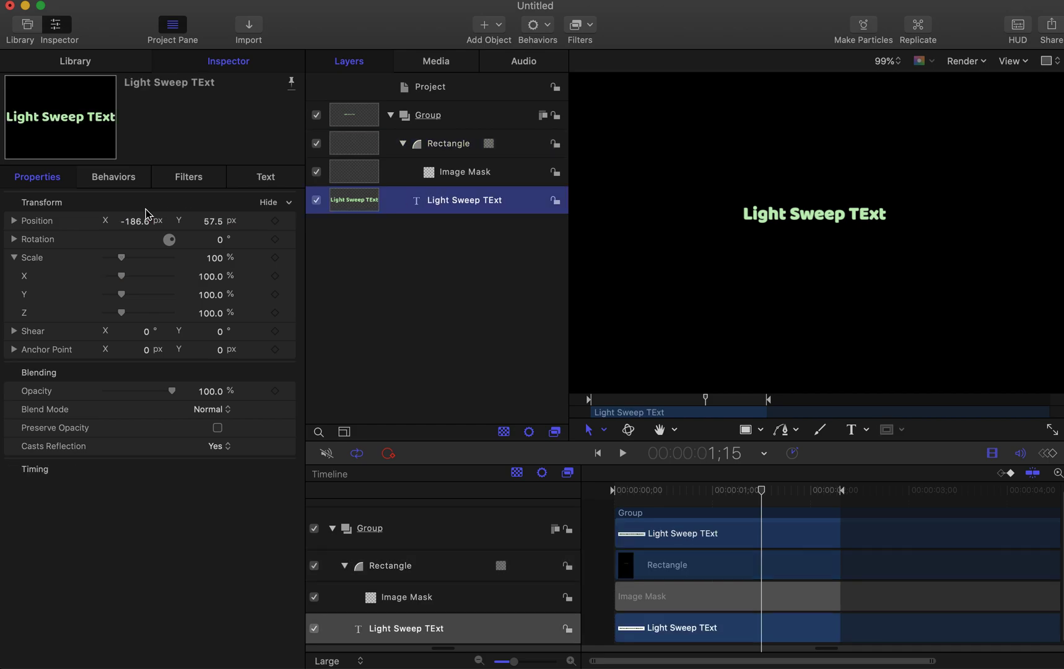
{"action": "left_click", "coordinate": [268, 177]}
{"action": "left_click", "coordinate": [208, 442]}
{"action": "left_click", "coordinate": [310, 442]}
{"action": "left_click", "coordinate": [273, 469]}
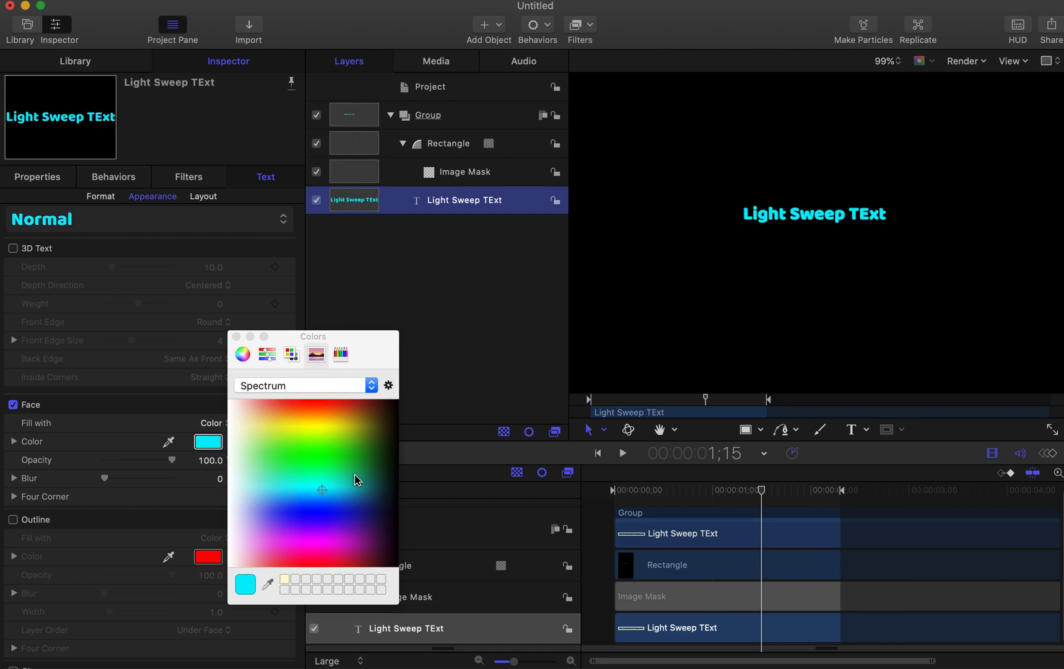
Set the title's face colour to dark teal in the Colors window, then preview the sweep.
{"action": "left_click", "coordinate": [266, 355]}
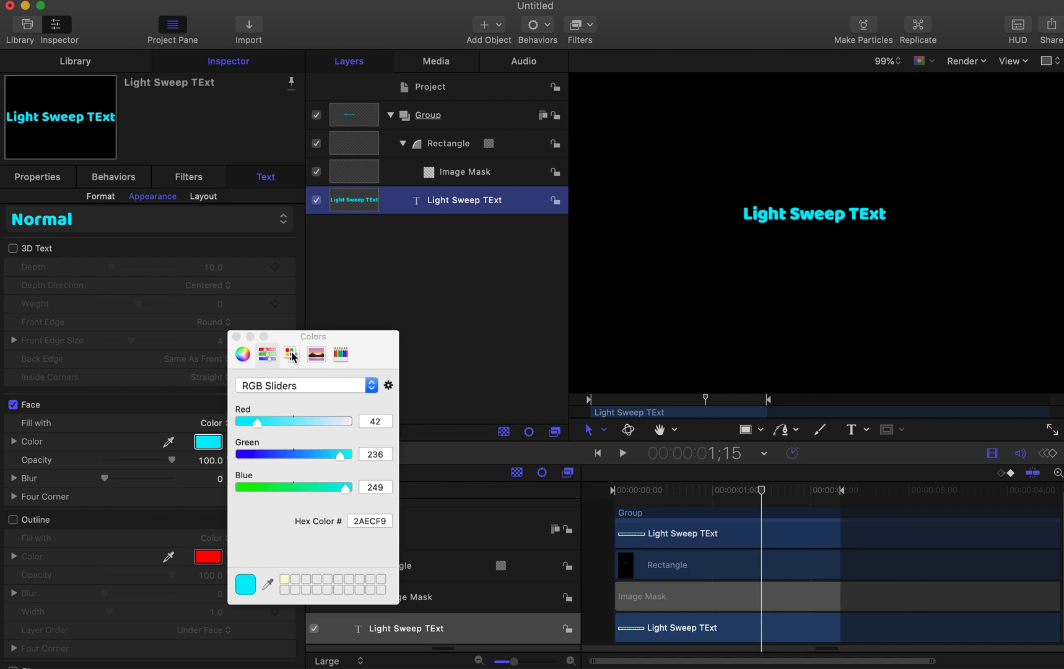
{"action": "left_click", "coordinate": [292, 355]}
{"action": "left_click", "coordinate": [320, 358]}
{"action": "left_click", "coordinate": [341, 357]}
{"action": "left_click", "coordinate": [317, 358]}
{"action": "left_click", "coordinate": [381, 495]}
{"action": "left_click", "coordinate": [236, 337]}
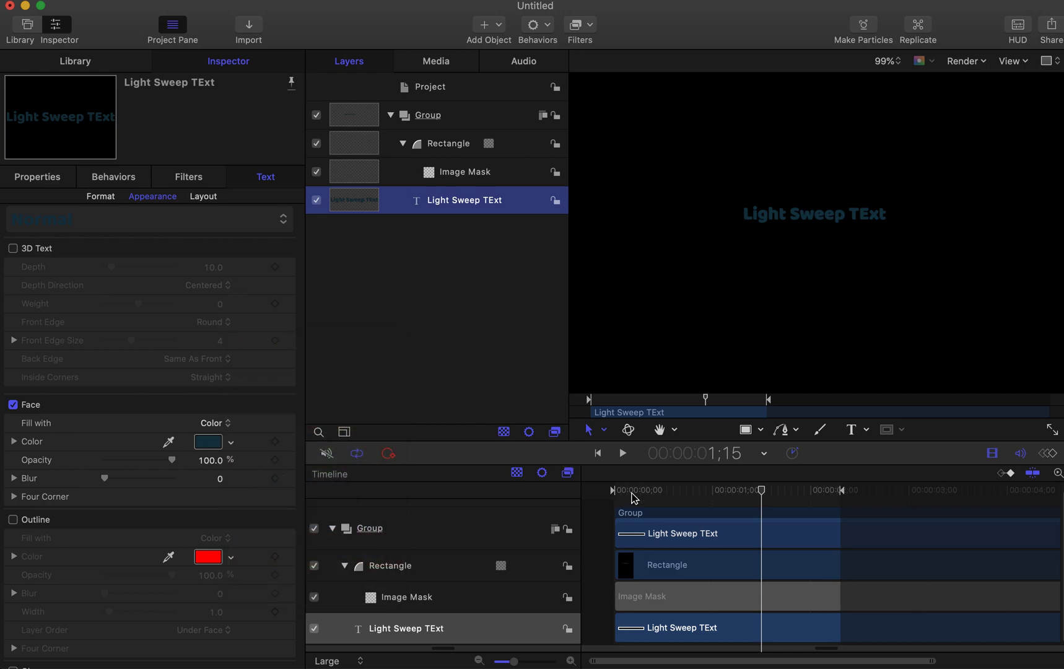
{"action": "key", "text": "space"}
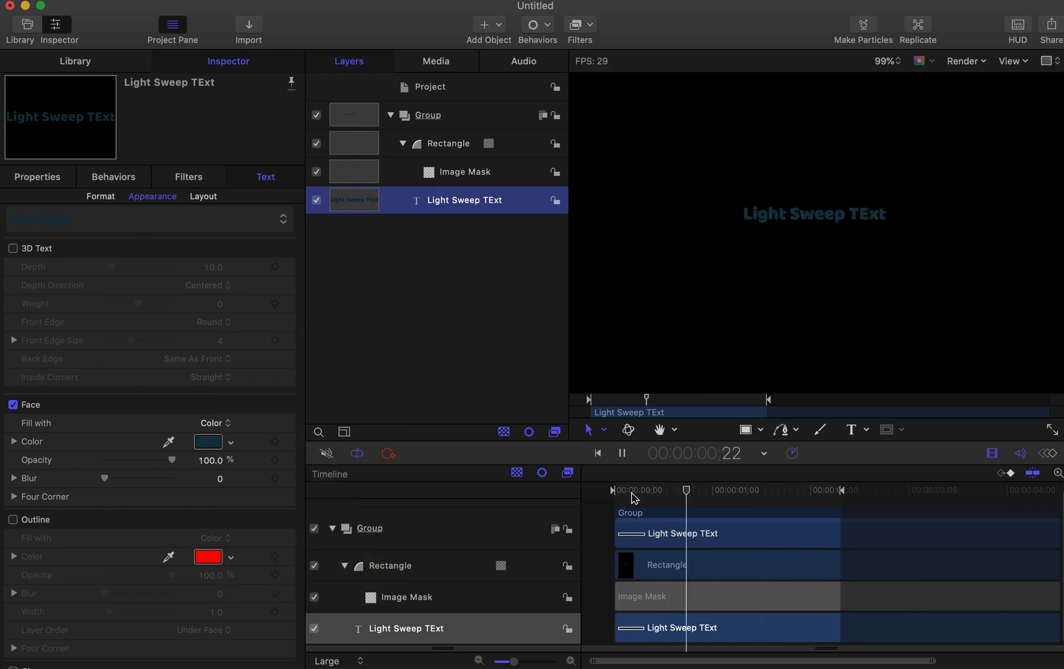